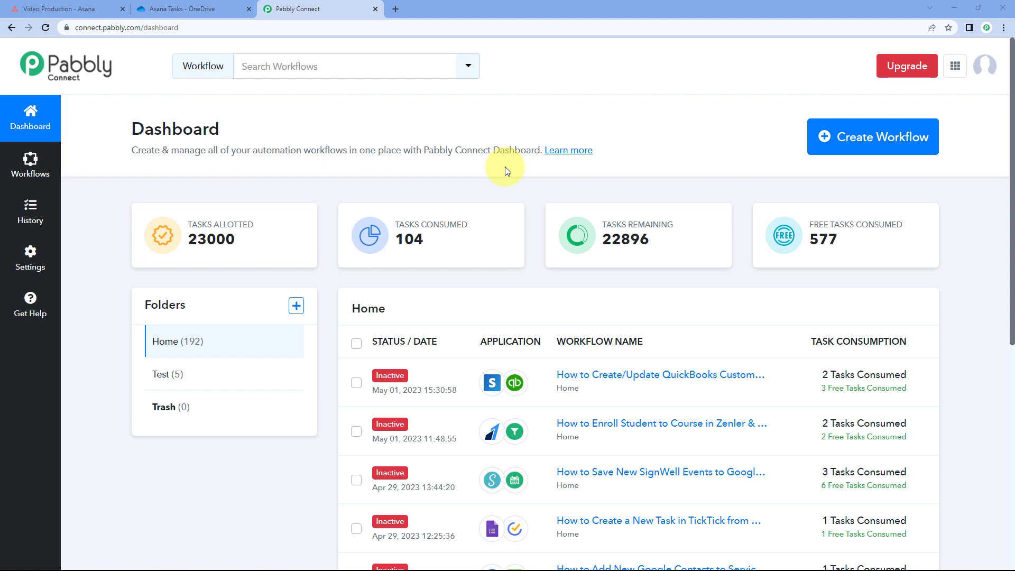
- Create a new workflow named "Asana to OneDrive" and collapse its trigger step
left_click(859, 132)
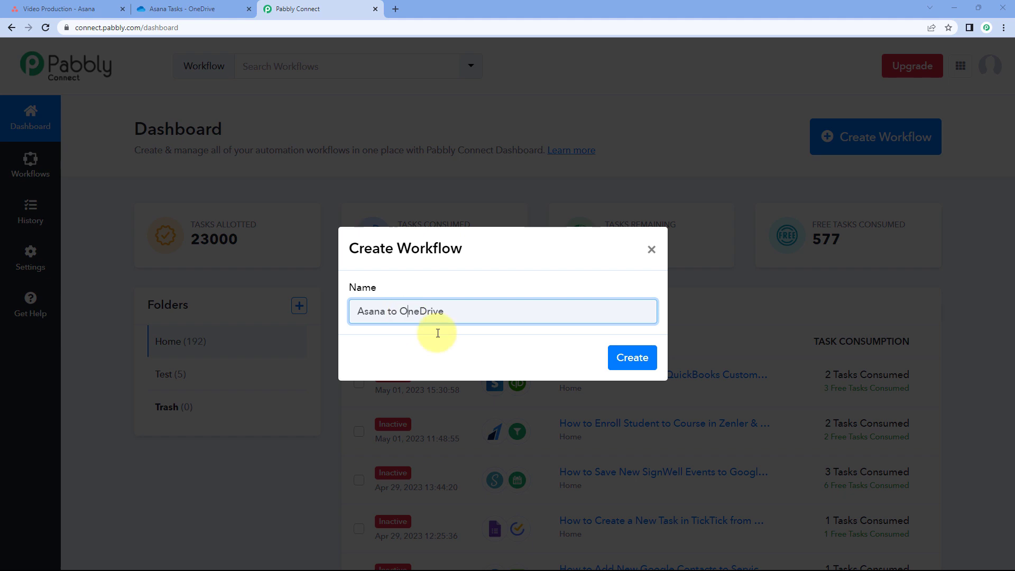
left_click(621, 358)
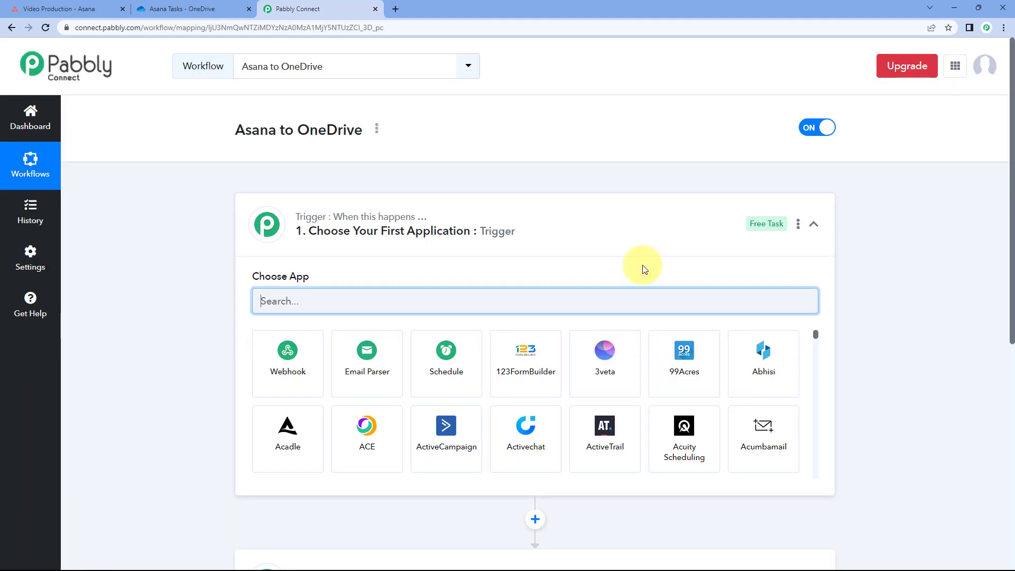
left_click(536, 226)
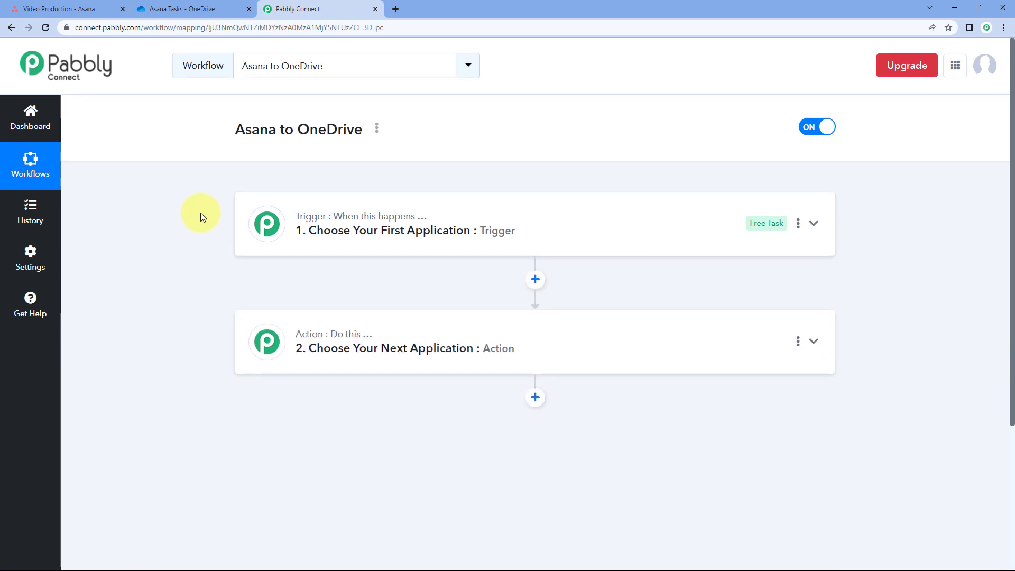
scroll(201, 213, "down", 1)
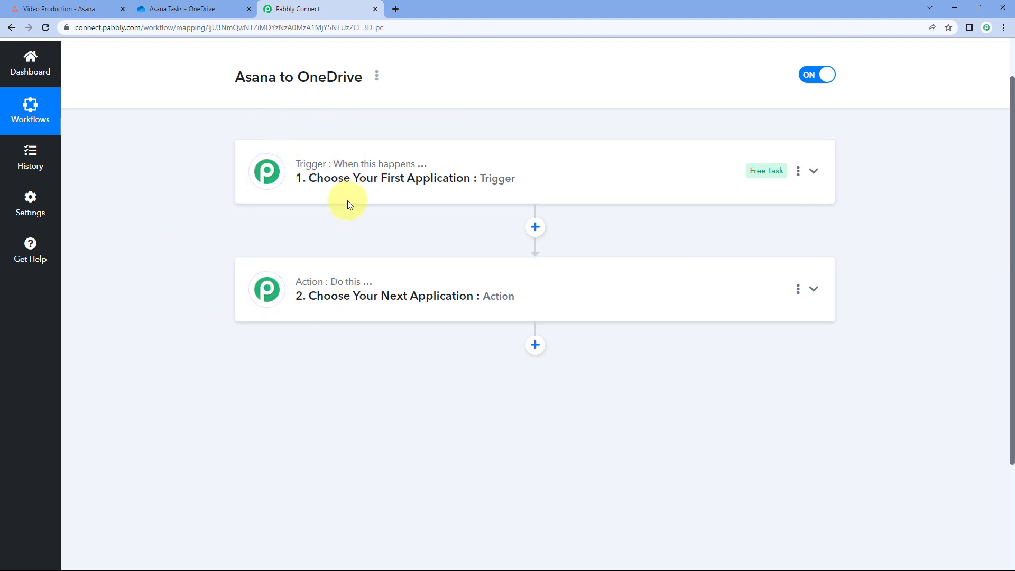
double_click(199, 268)
left_click(324, 218)
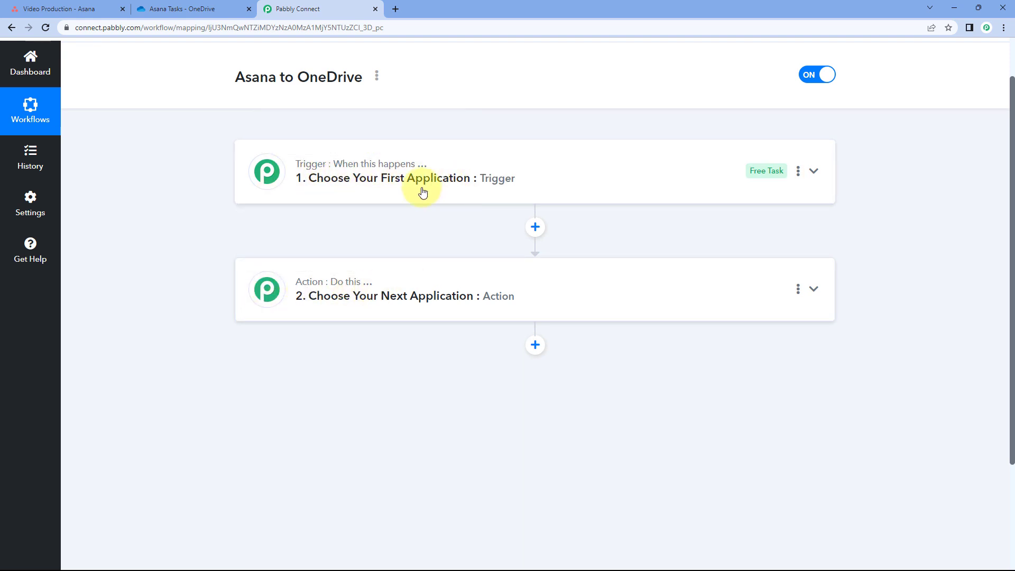
left_click(534, 161)
scroll(196, 214, "down", 1)
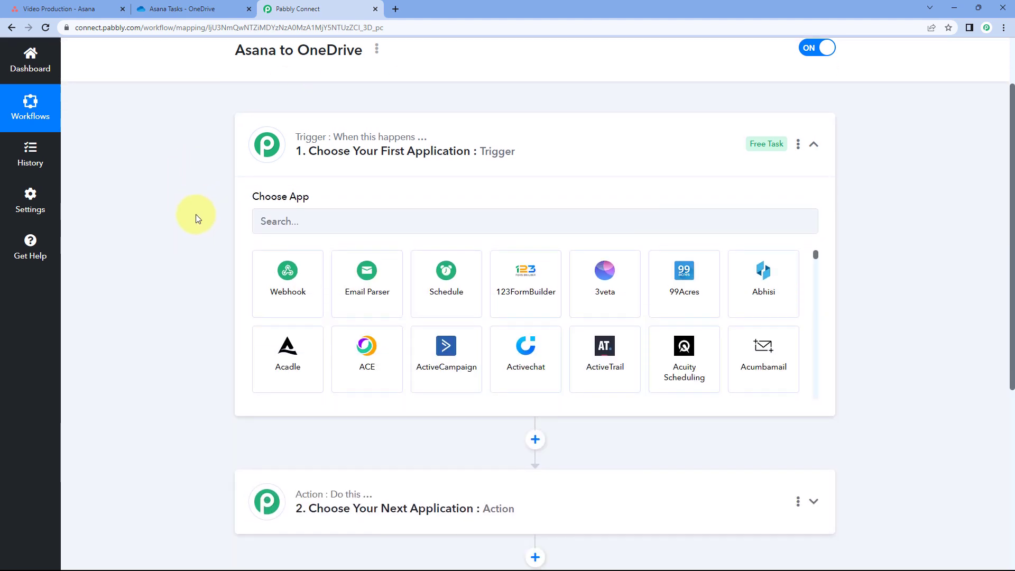
scroll(196, 214, "down", 1)
scroll(195, 214, "up", 1)
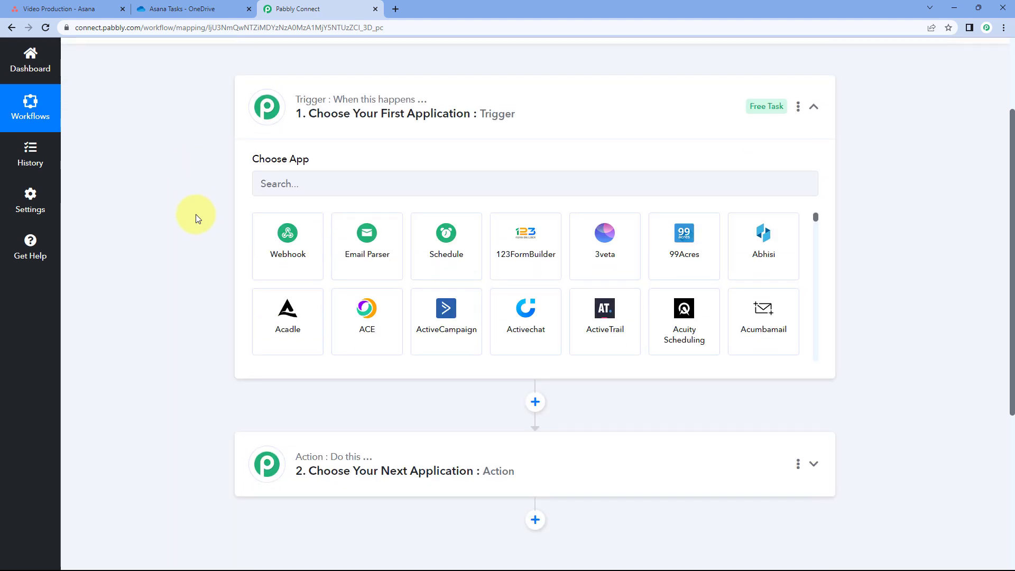
- Review the Video Production project in Asana and the Asana Tasks folder in OneDrive, and return to the Pabbly Connect workflow
left_click(58, 9)
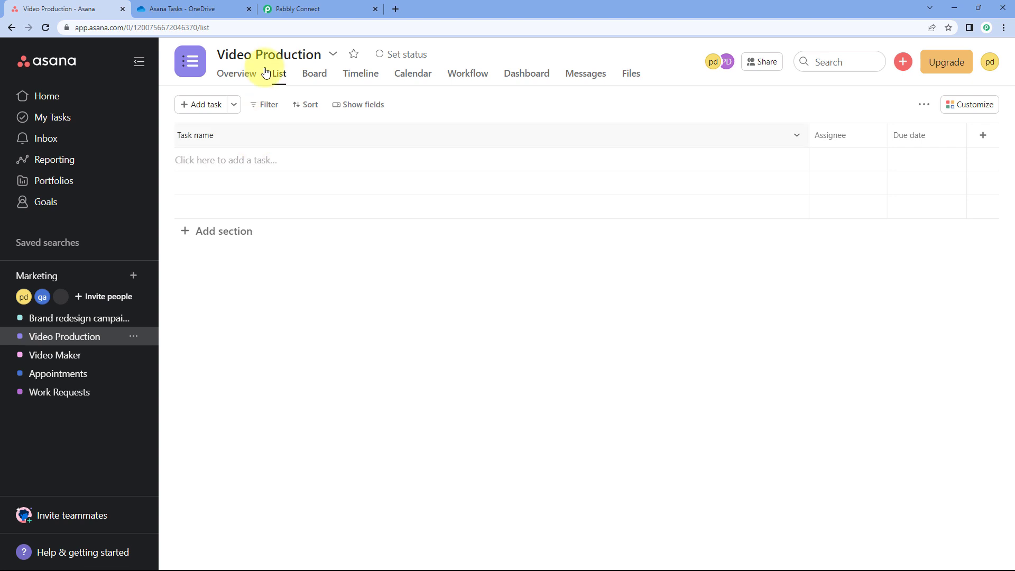
left_click(304, 9)
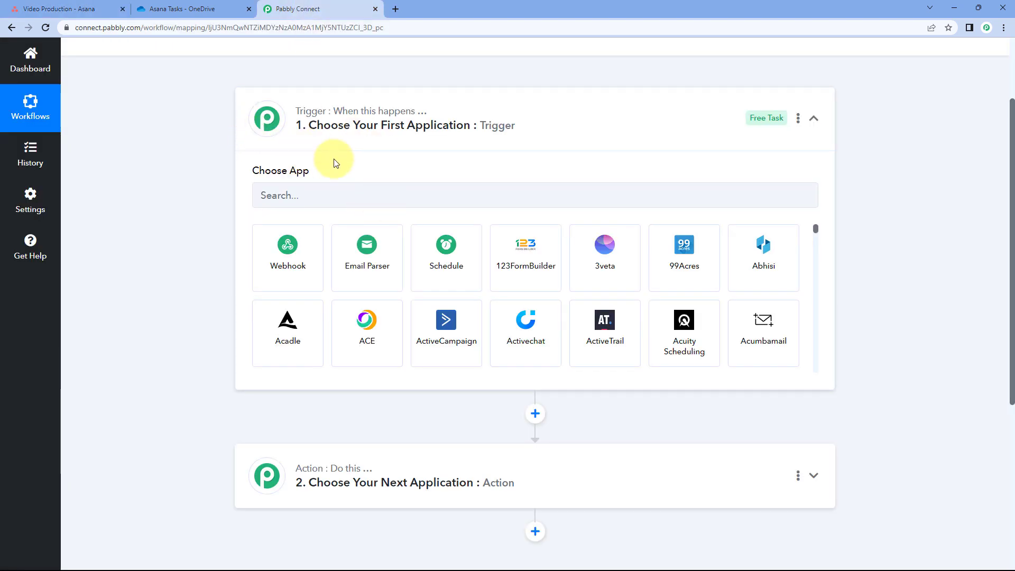
left_click(45, 7)
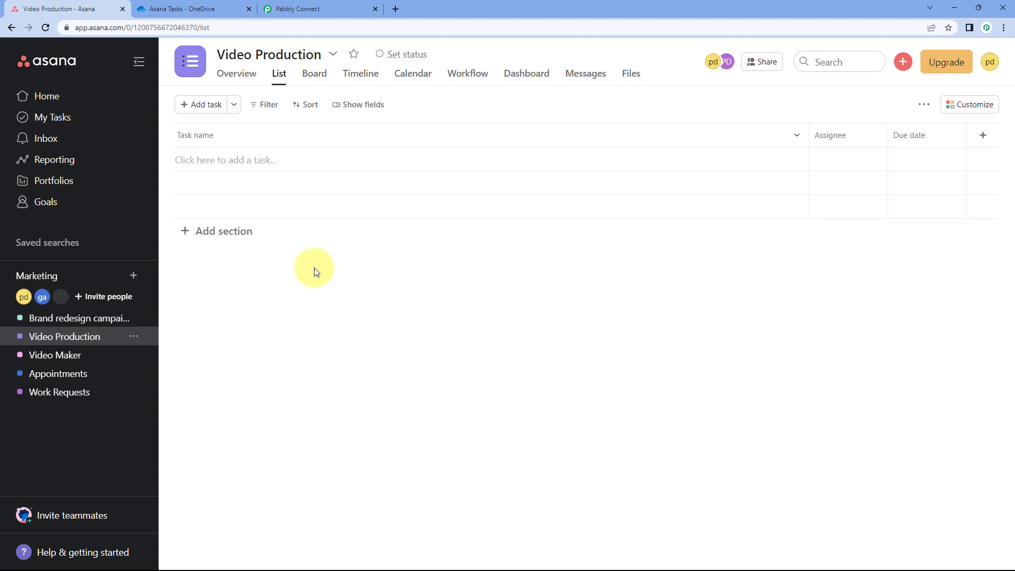
left_click(327, 7)
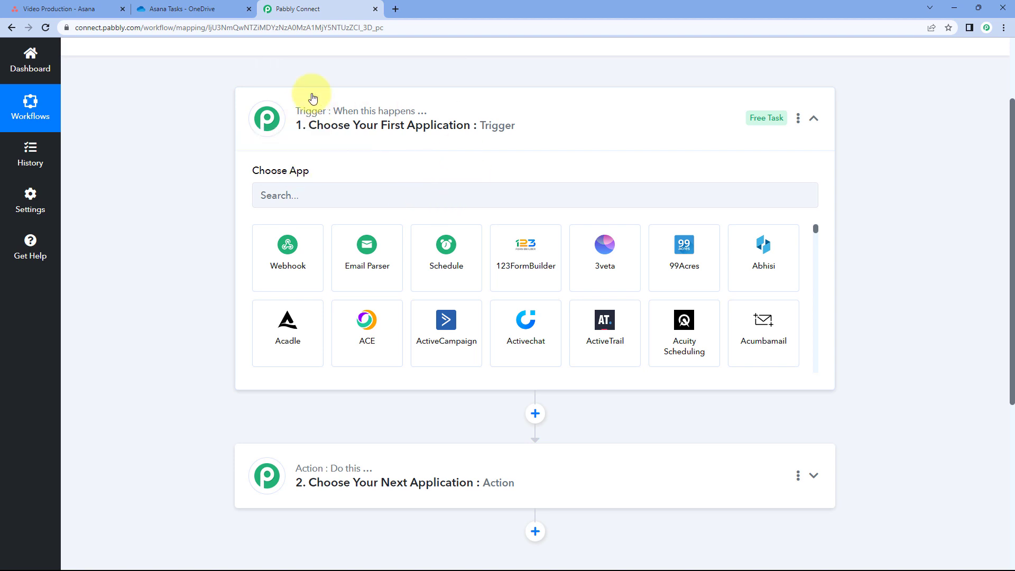
left_click(472, 109)
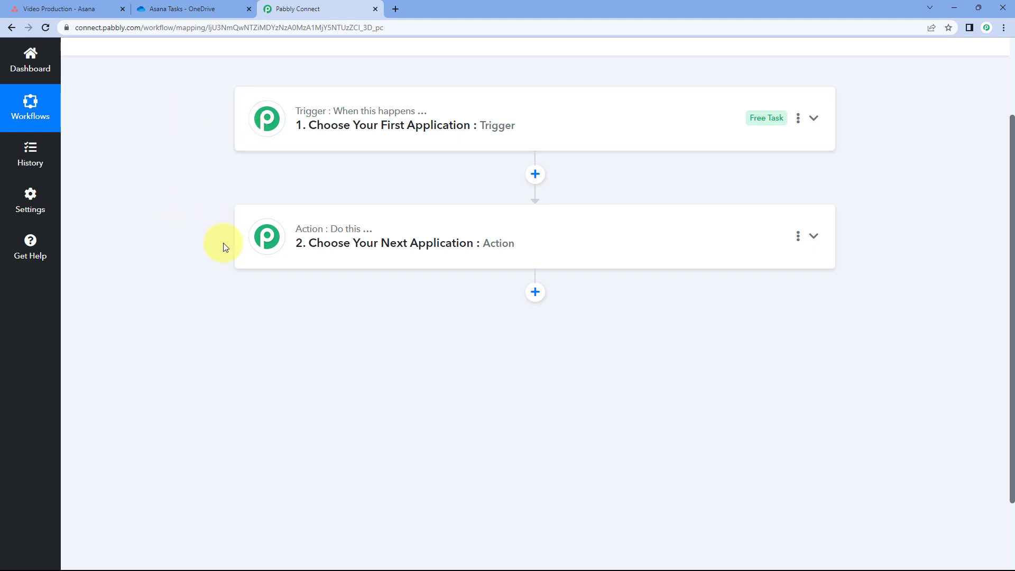
left_click(87, 8)
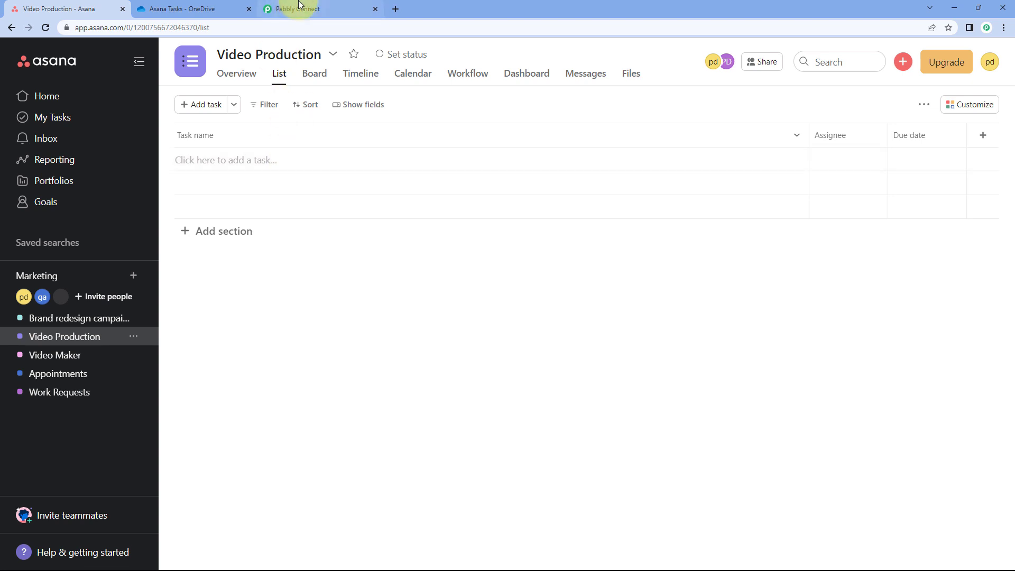
left_click(231, 9)
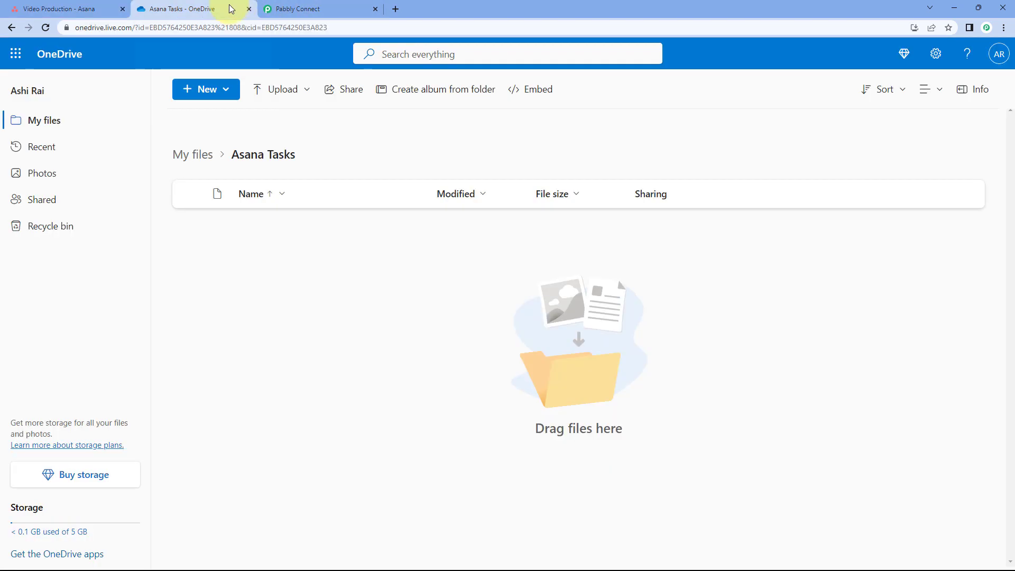
left_click(317, 9)
- Set the workflow's trigger application to Asana with the trigger event New Task in Project
scroll(245, 193, "up", 1)
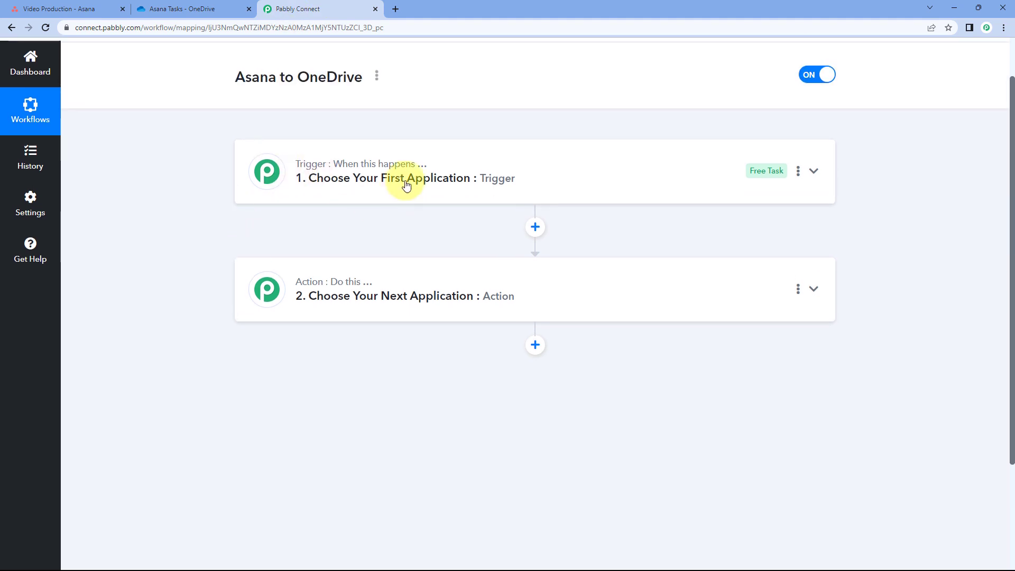
left_click(408, 182)
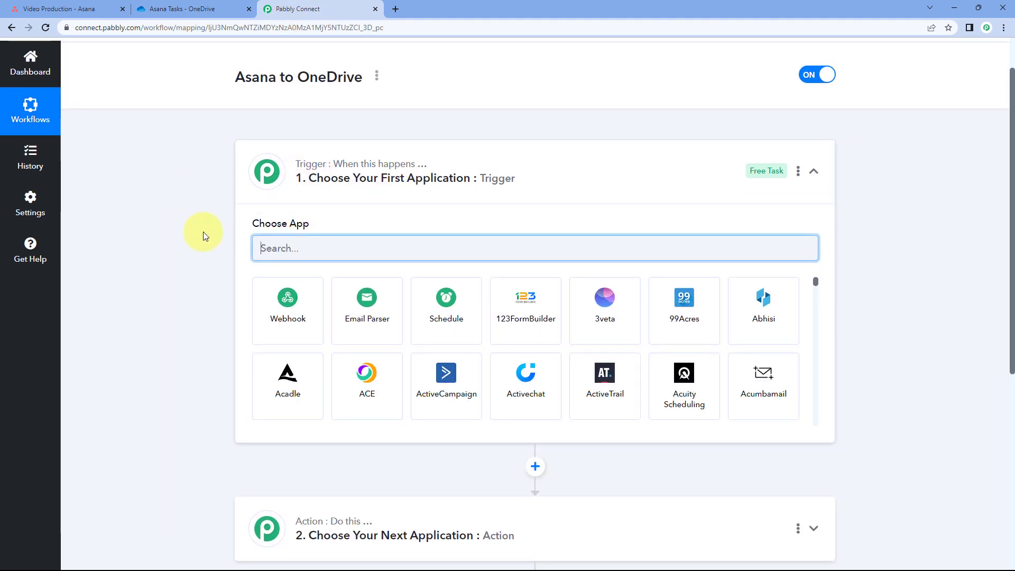
type("Asana")
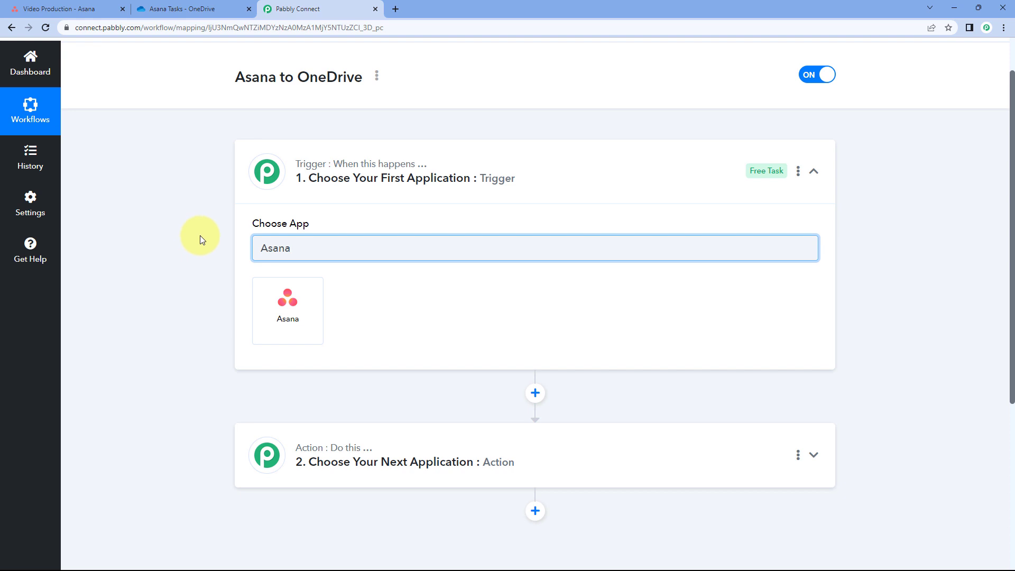
left_click(311, 299)
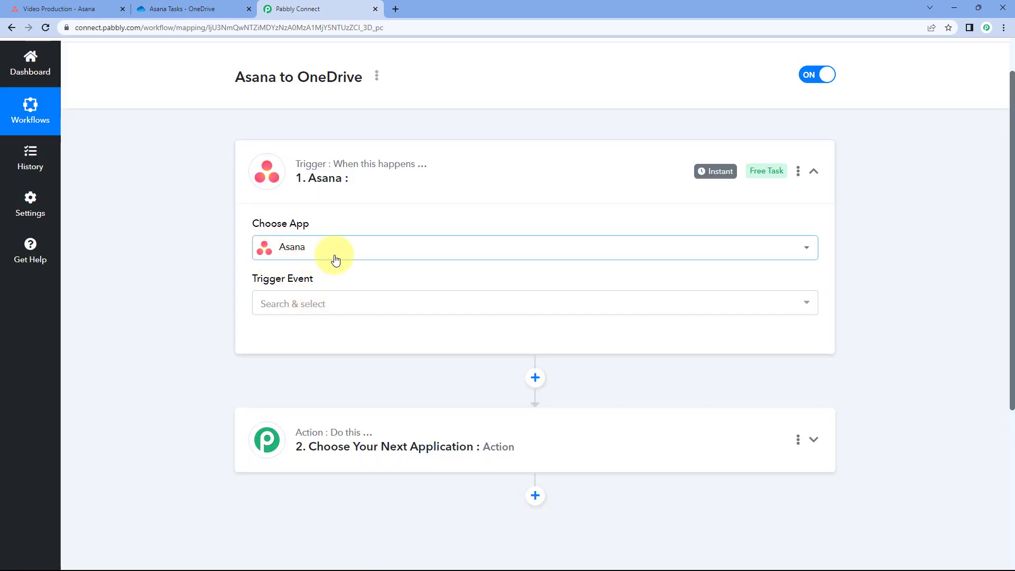
left_click(347, 310)
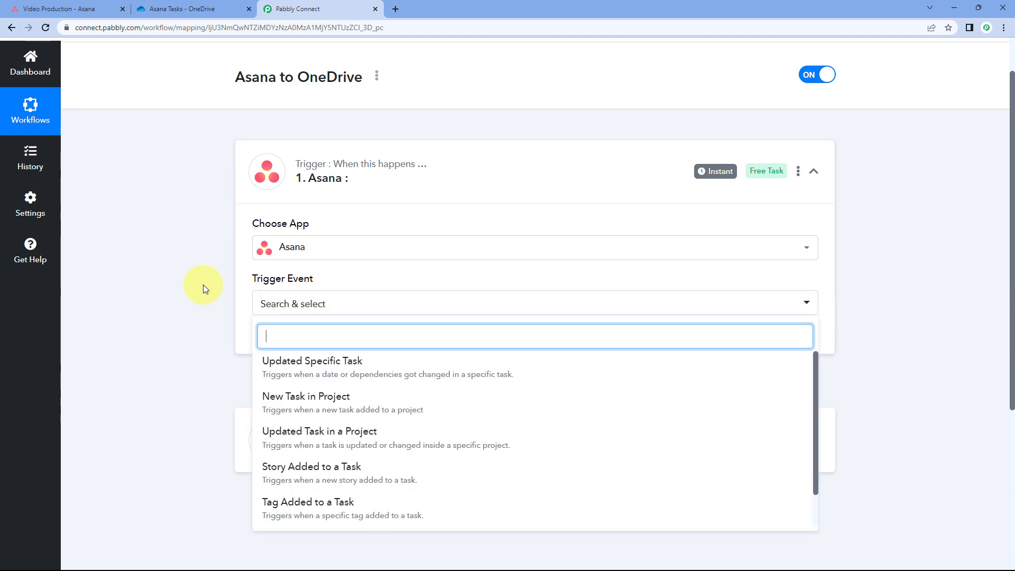
scroll(197, 272, "down", 3)
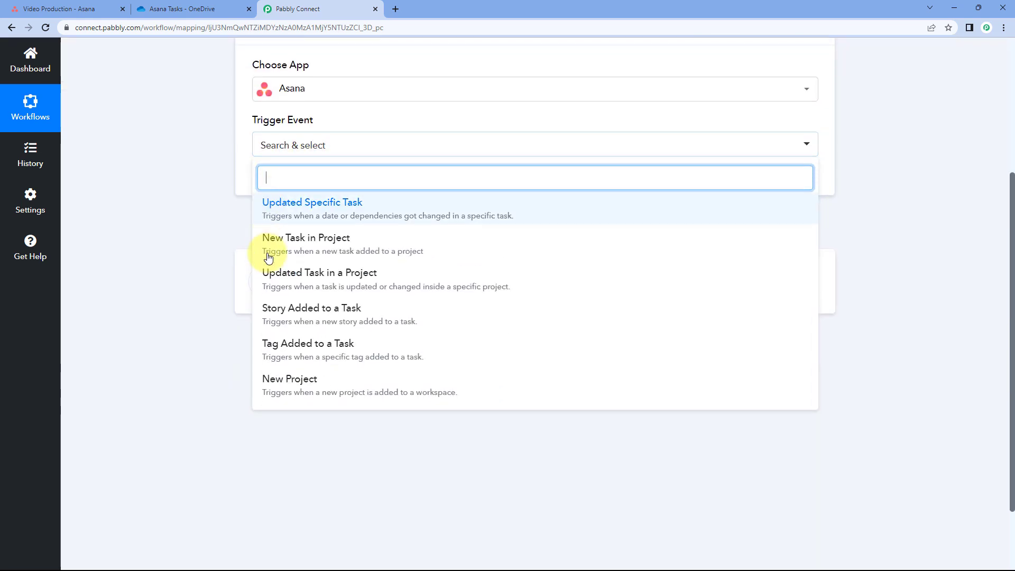
left_click(322, 249)
scroll(338, 201, "up", 1)
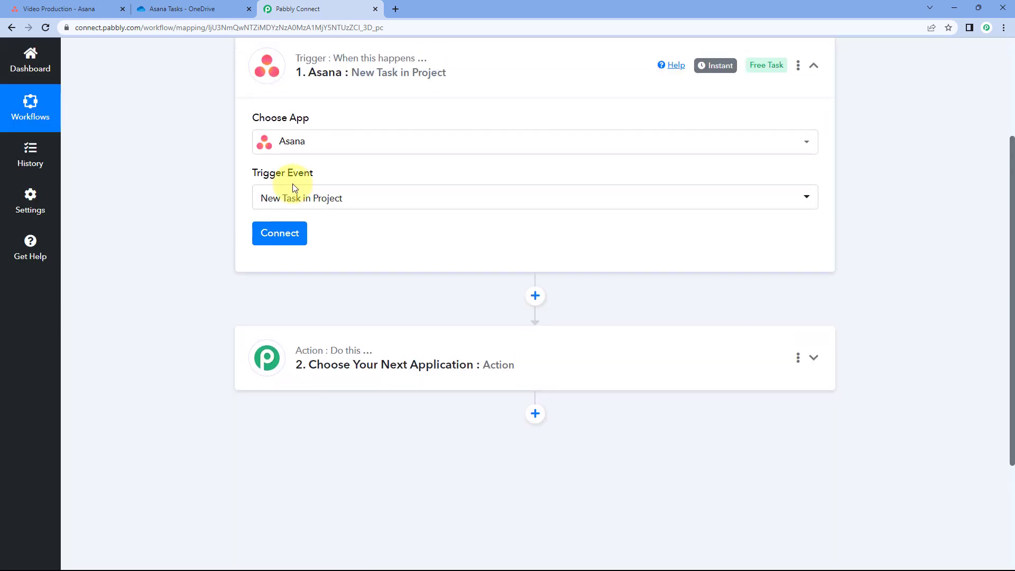
- Connect the trigger to the Asana account by adding and authorizing a new connection
left_click(281, 232)
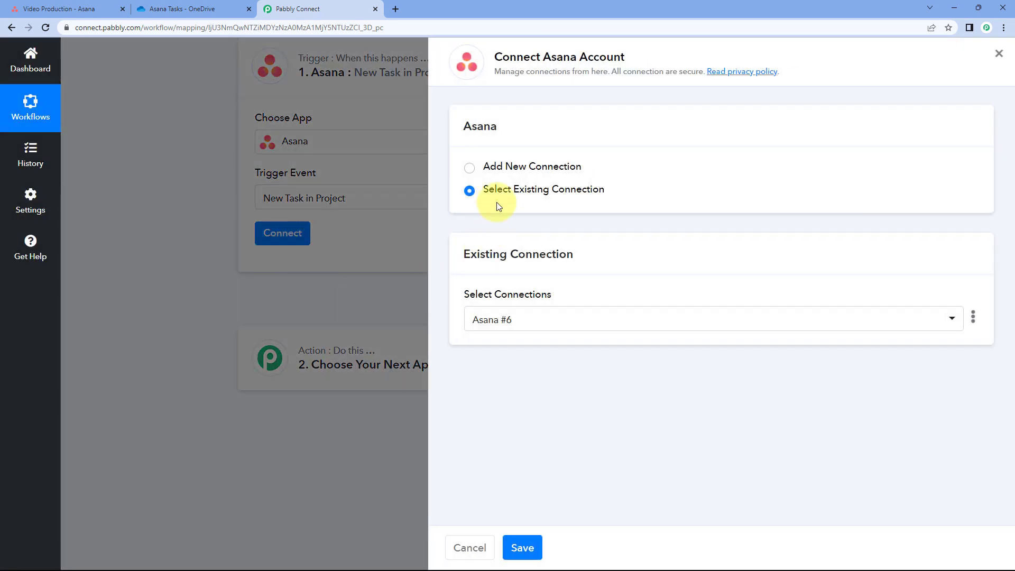
left_click(469, 168)
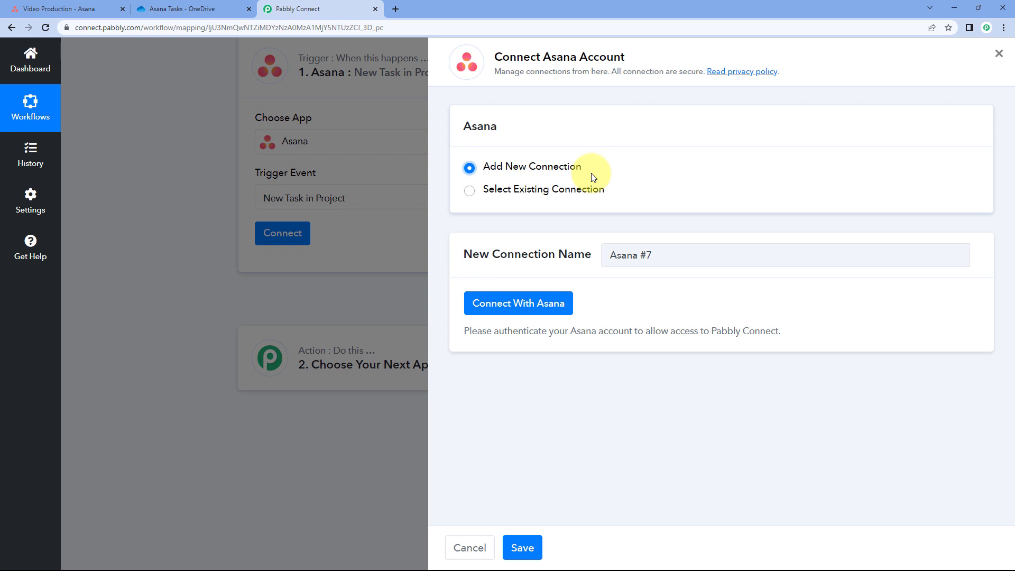
left_click(509, 312)
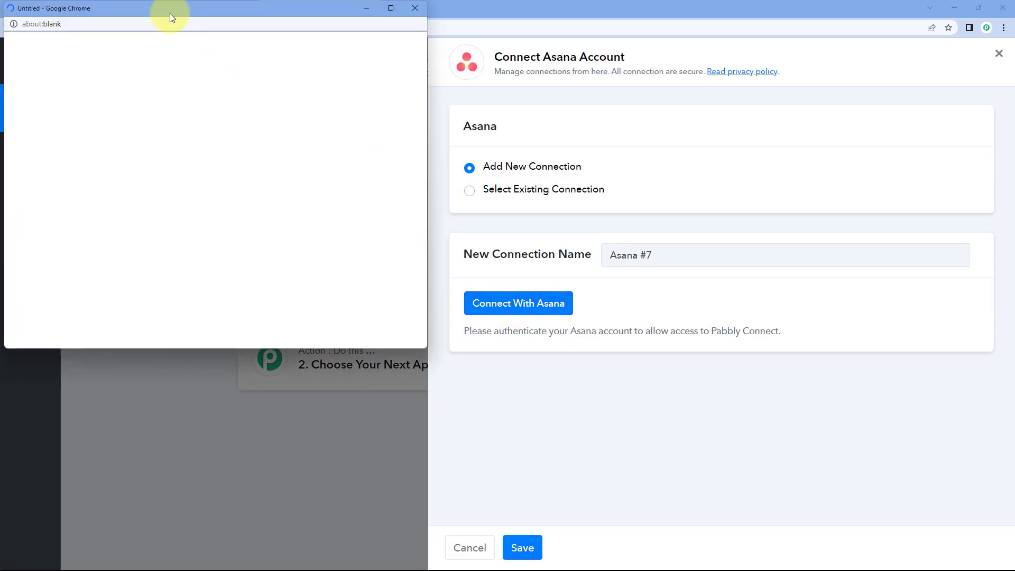
left_click_drag(171, 15, 170, 42)
left_click(72, 9)
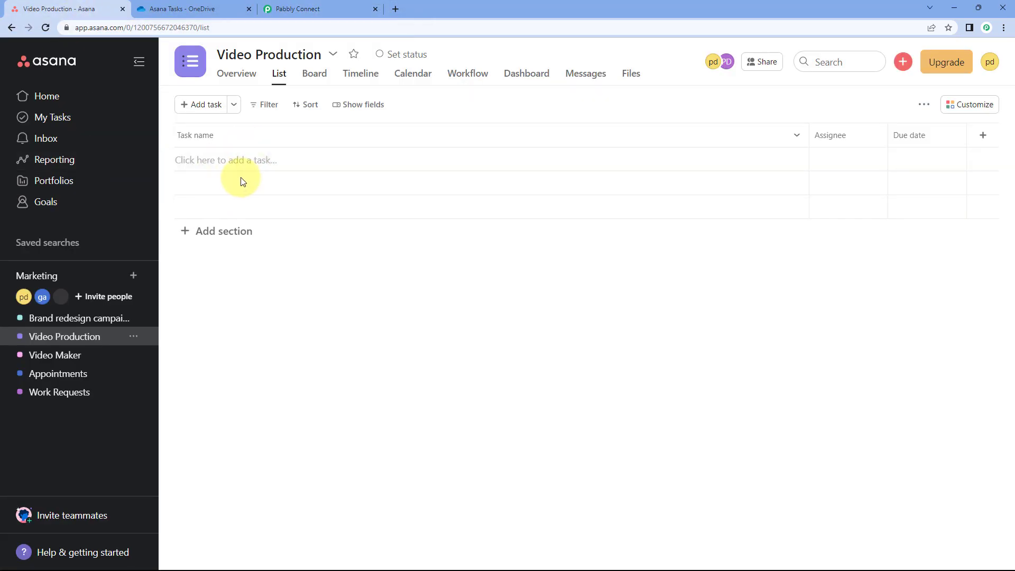
left_click(318, 6)
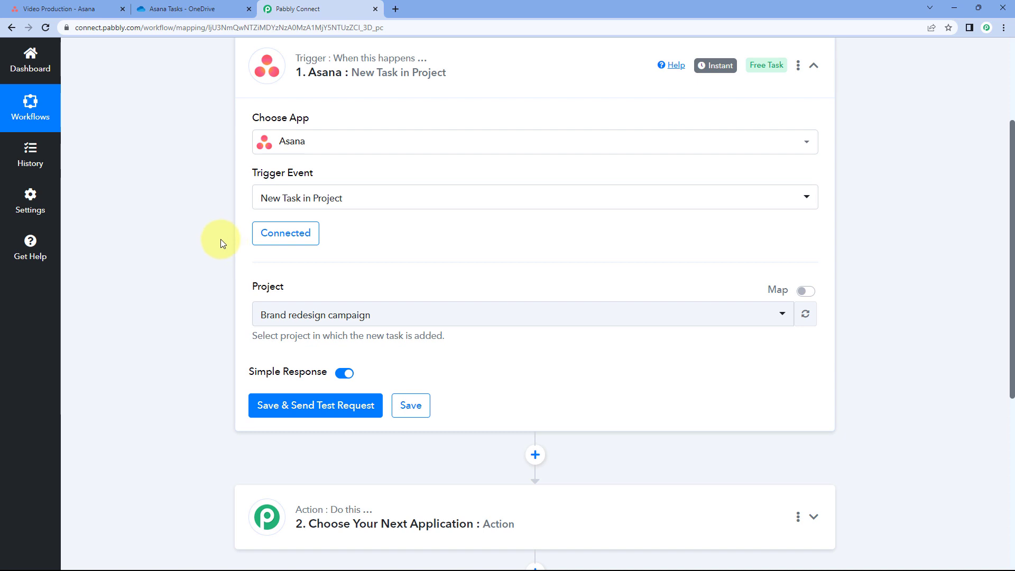
- Review the Marketing team's projects in Asana, including Video Production, and return to the Pabbly Connect workflow
scroll(212, 237, "down", 1)
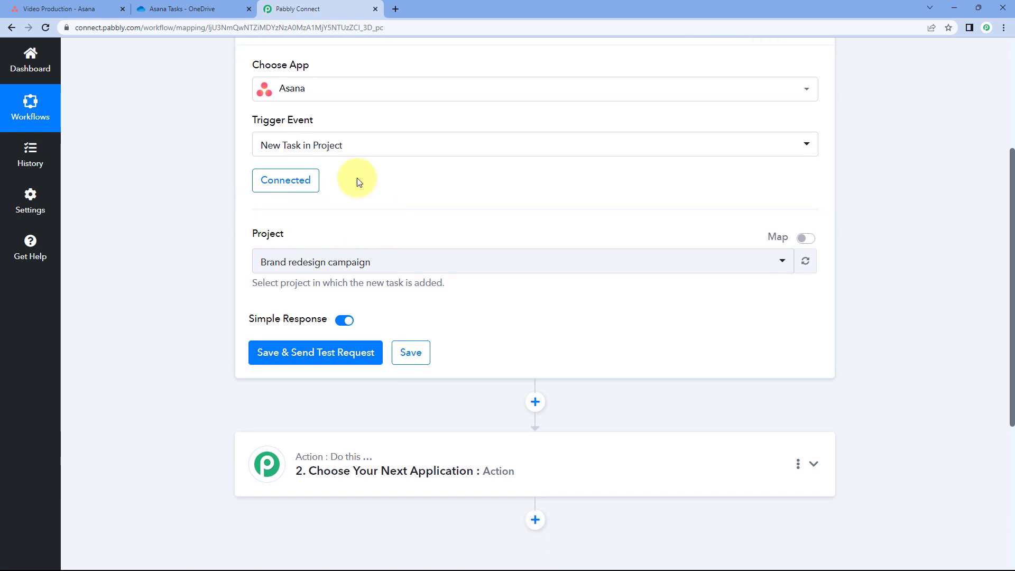
left_click(87, 8)
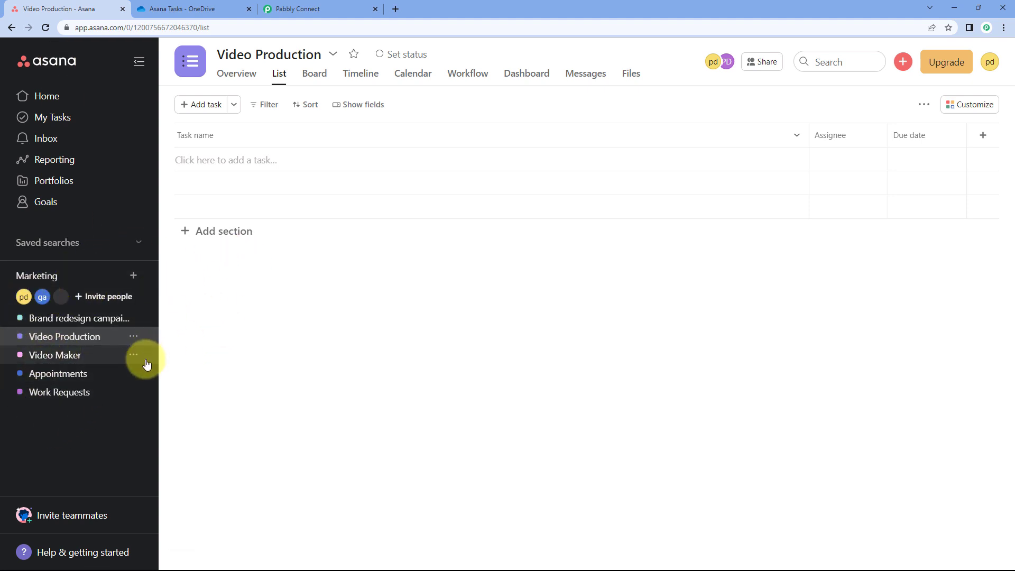
left_click(80, 372)
left_click(75, 394)
left_click(97, 338)
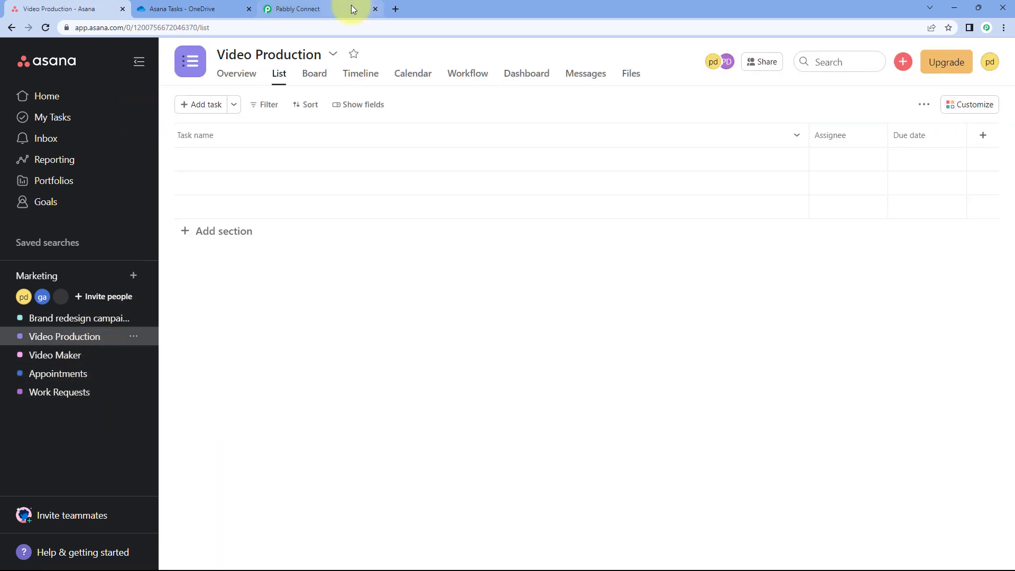
left_click(317, 9)
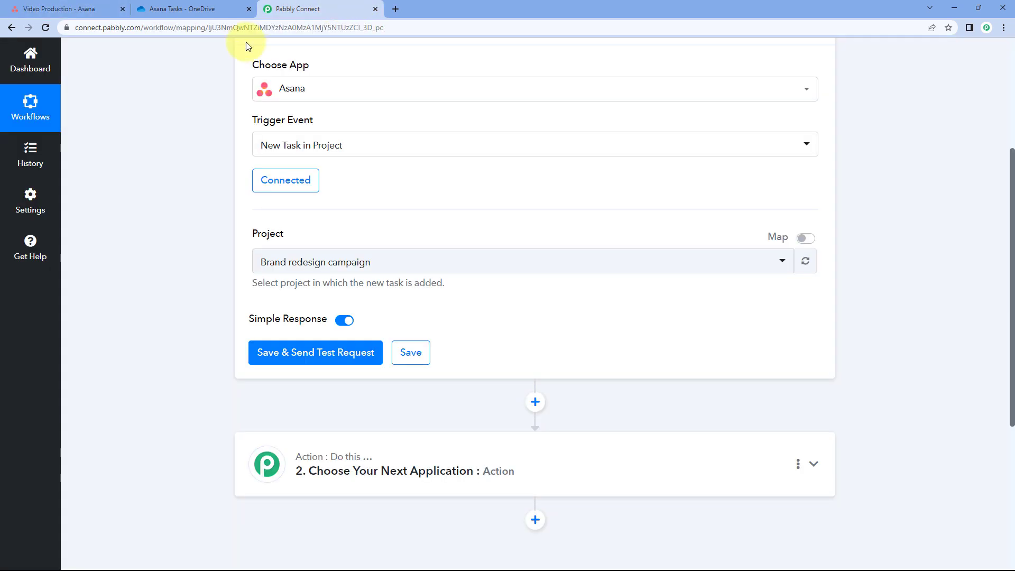
- Compare the available projects with the Marketing team's list in Asana and set the trigger's project to Video Production
left_click(461, 265)
scroll(175, 268, "down", 1)
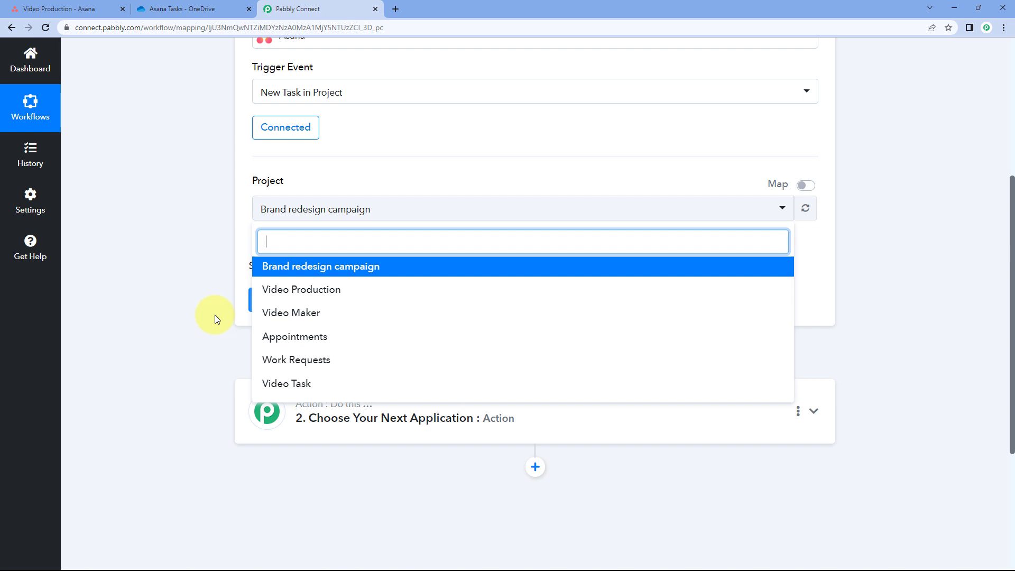
left_click(86, 8)
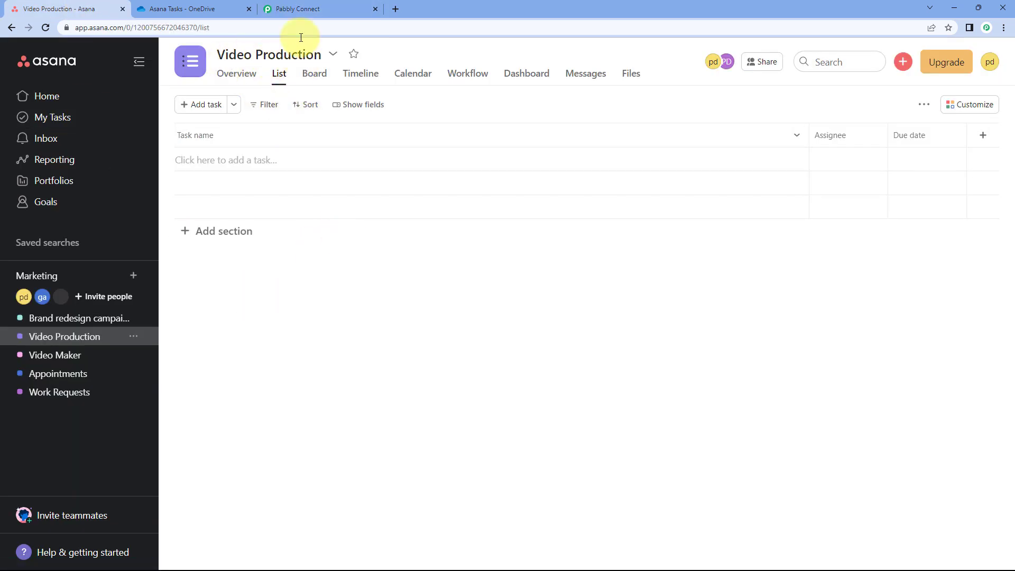
left_click(297, 6)
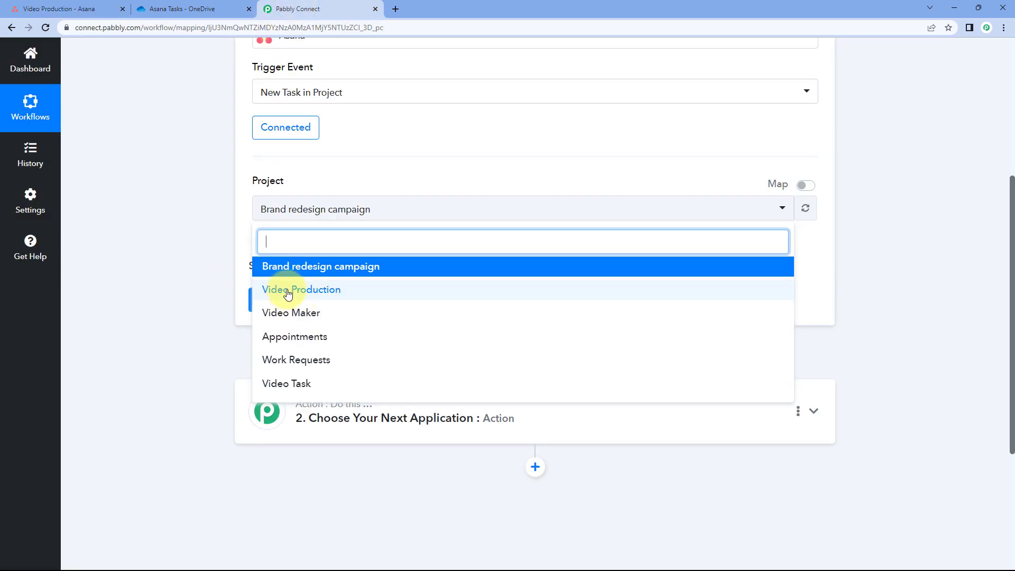
left_click(47, 15)
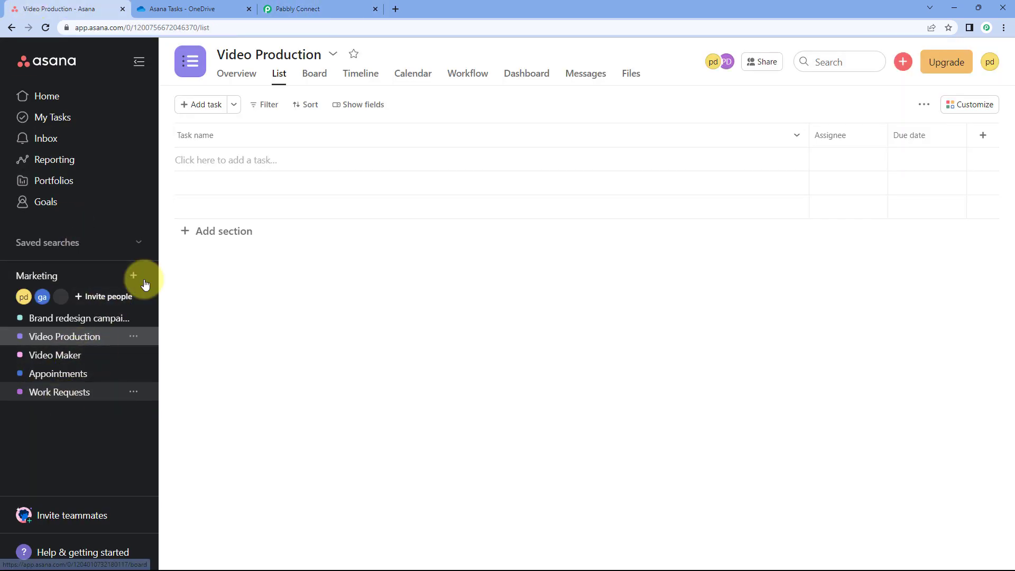
left_click(286, 7)
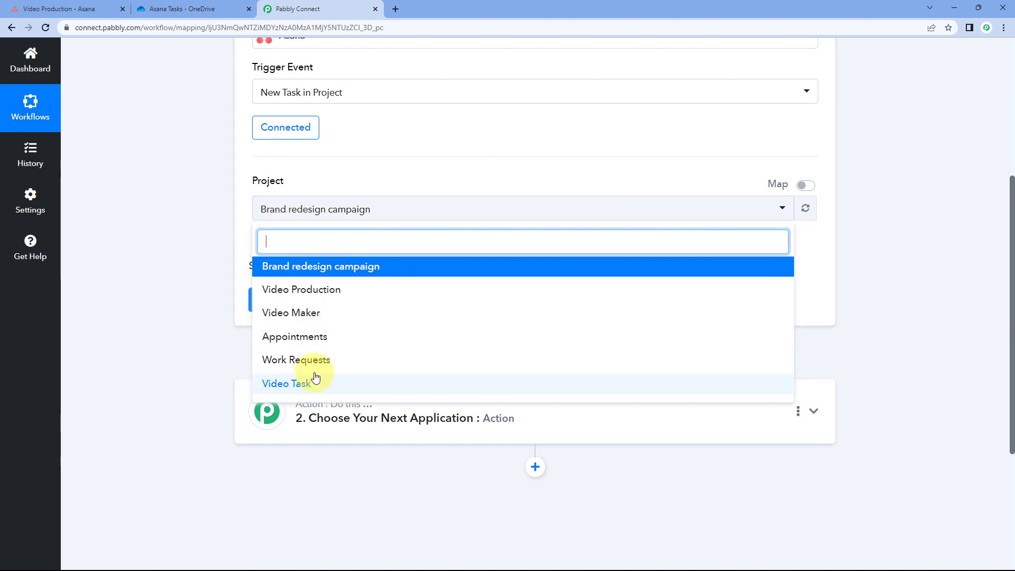
left_click(316, 296)
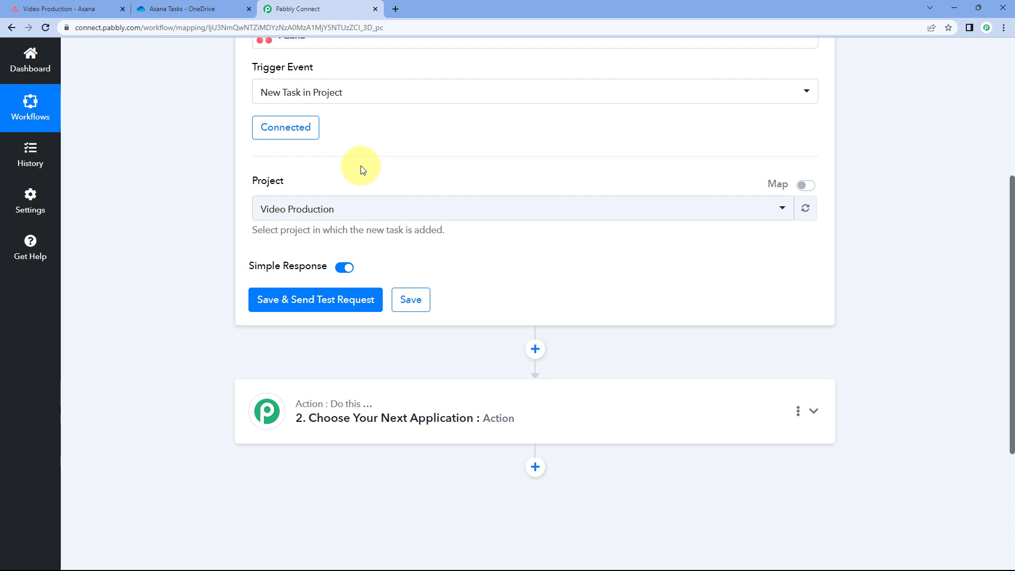
- Glance at the Asana Tasks folder in OneDrive, and save the trigger in Pabbly Connect while sending a test request
left_click(236, 7)
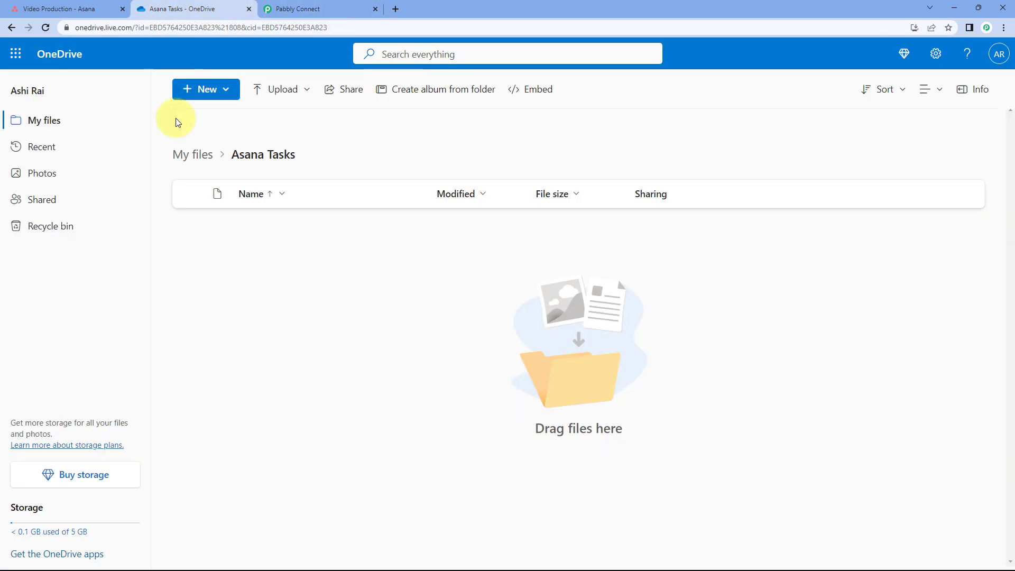
left_click(334, 4)
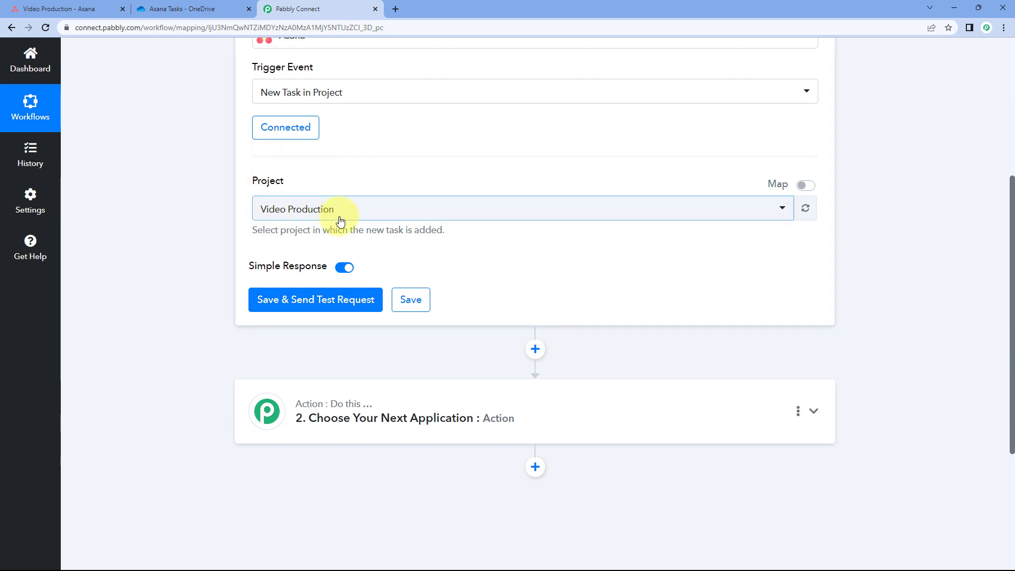
scroll(328, 217, "up", 1)
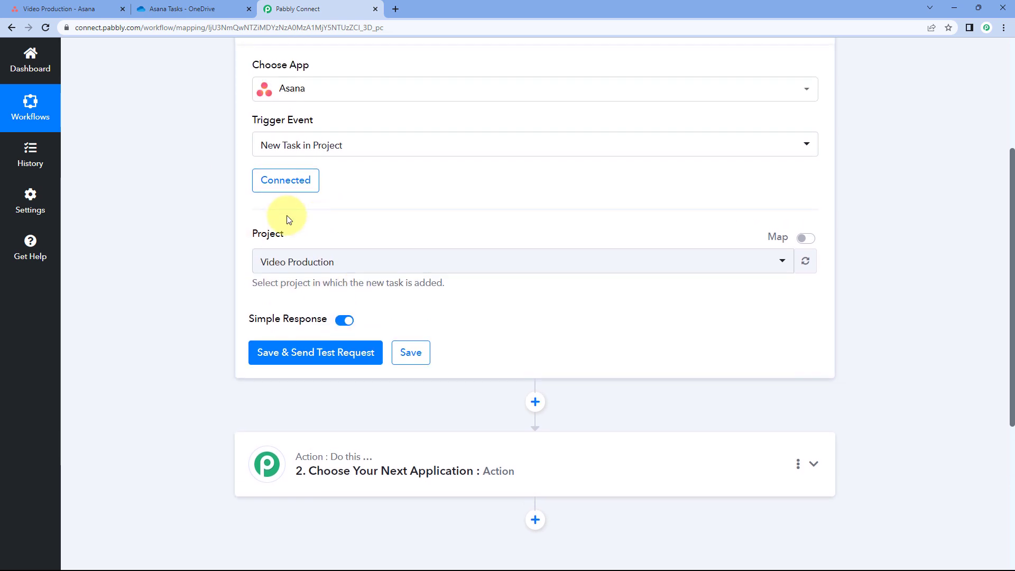
left_click(317, 355)
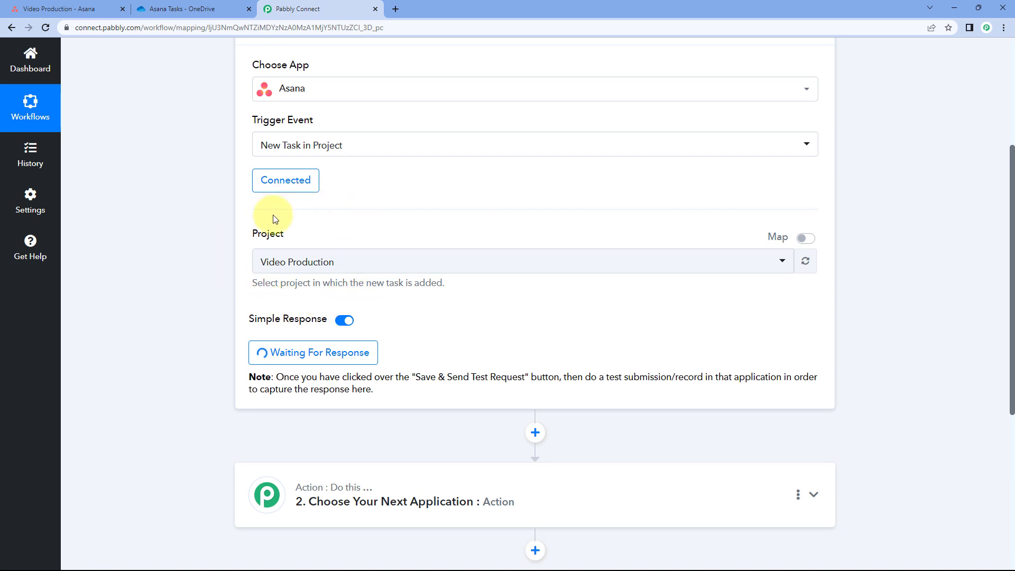
- Create an Asana task named Demo Task with the description "This is a test task." in the Video Production project
left_click(79, 9)
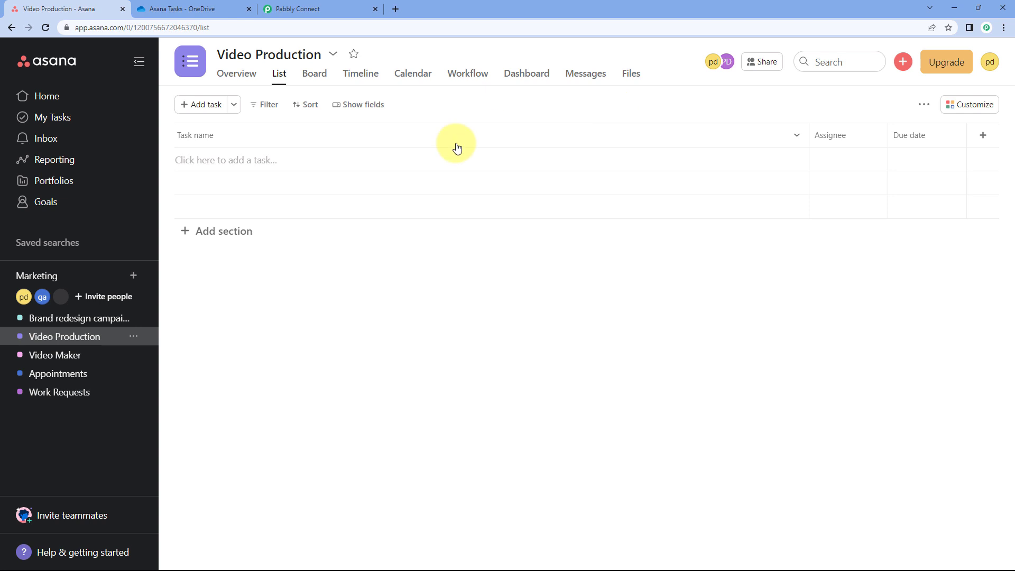
left_click(902, 61)
left_click(872, 95)
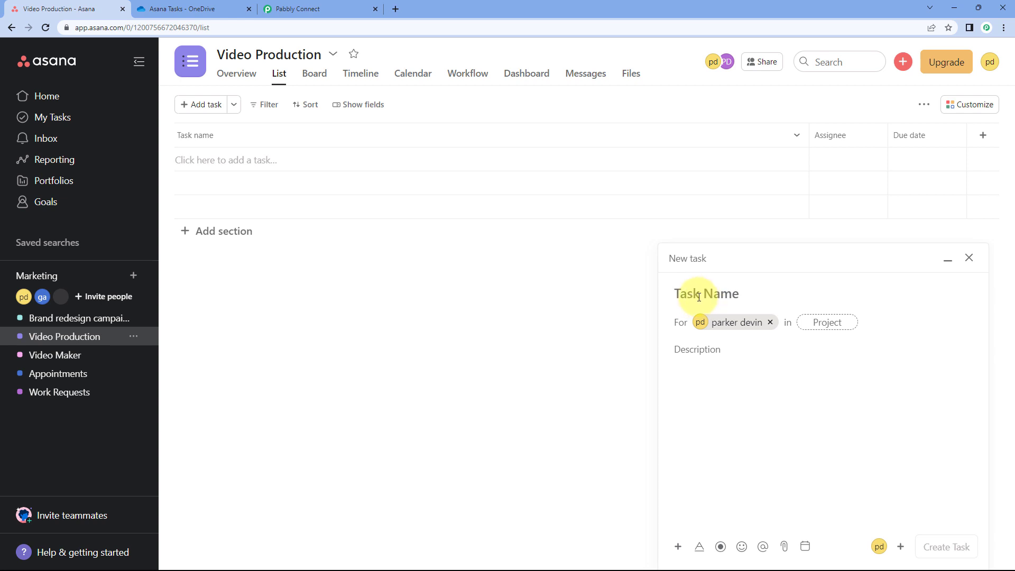
type("Demo Task")
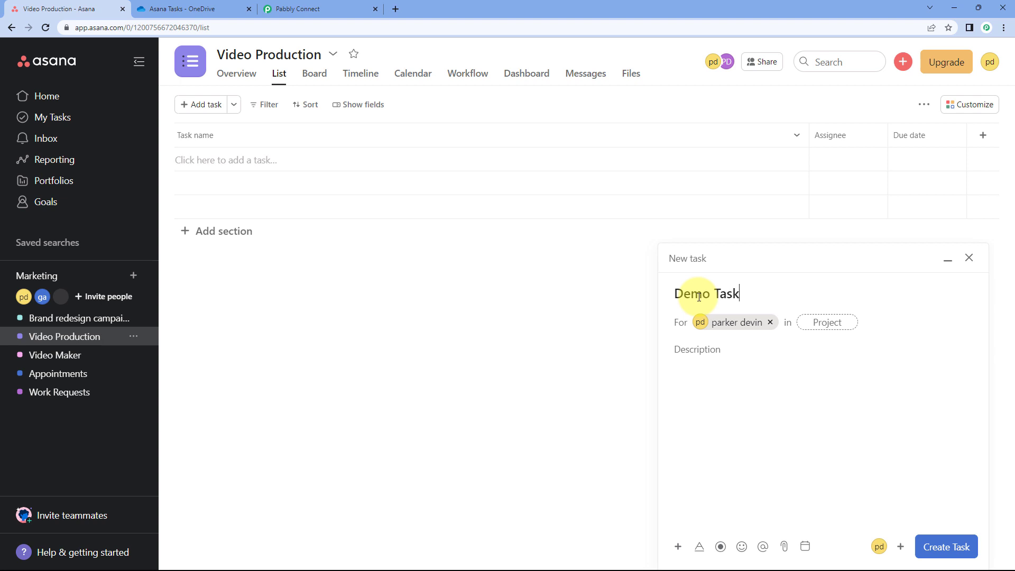
left_click(695, 352)
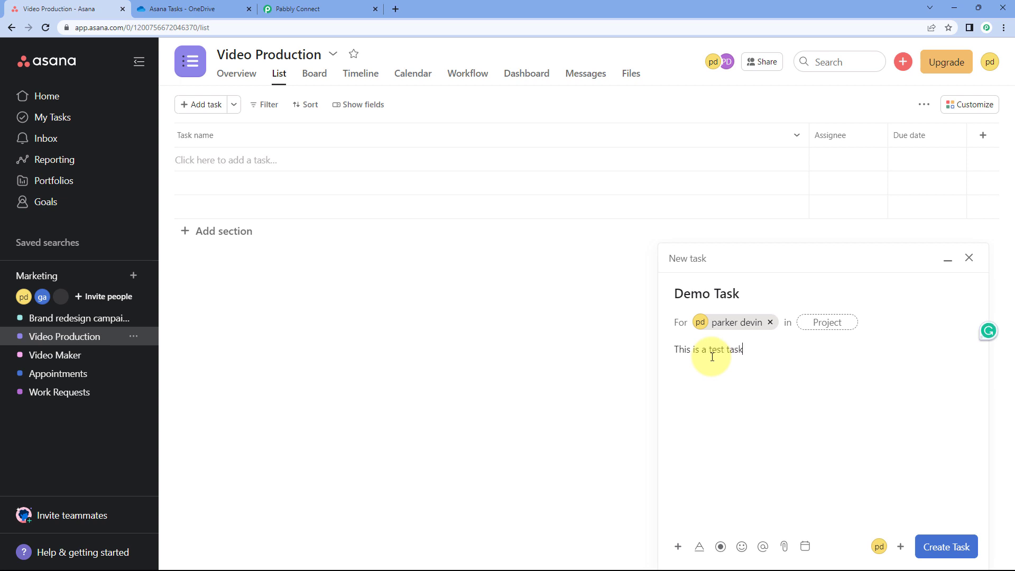
left_click(829, 322)
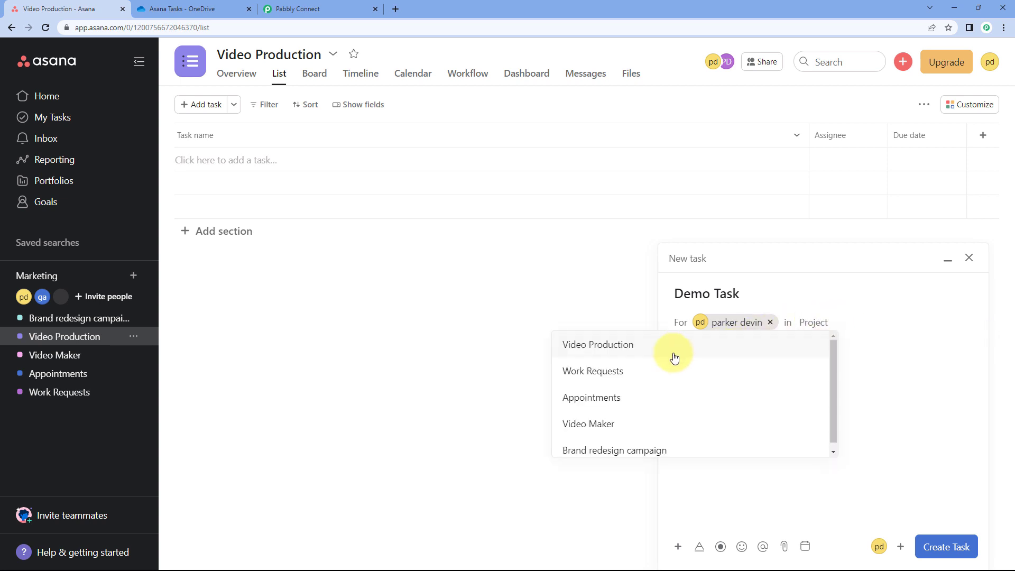
left_click(658, 353)
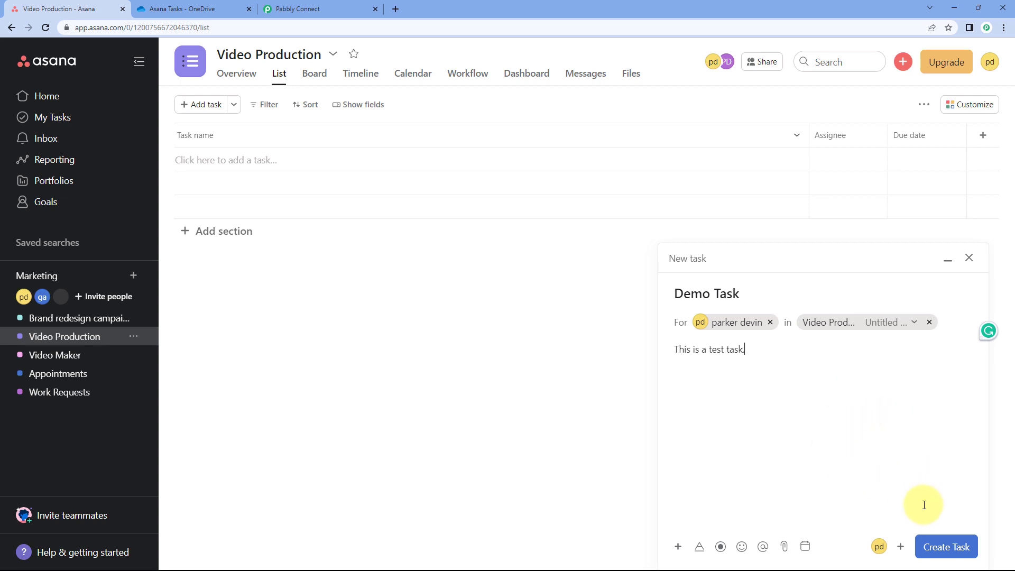
left_click(946, 548)
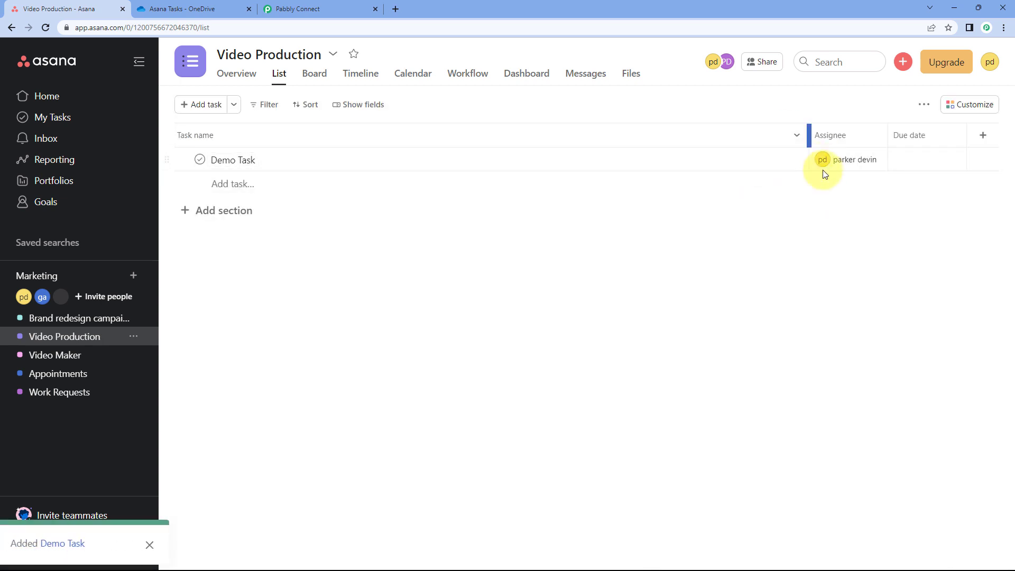
mouse_move(845, 161)
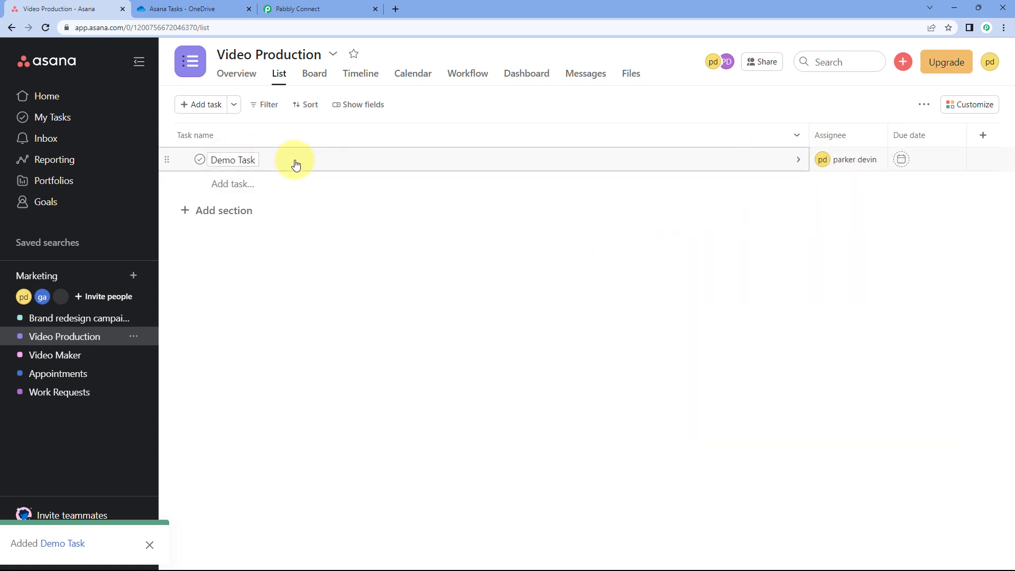
- Review the captured webhook response in Pabbly Connect, checking the task's Gid value against Demo Task in Asana
left_click(341, 9)
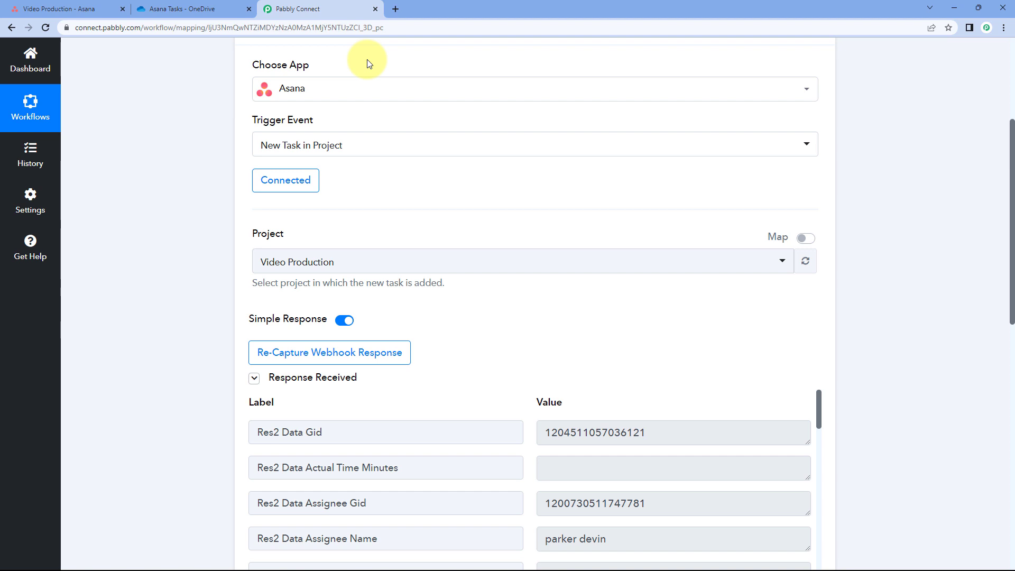
left_click(90, 9)
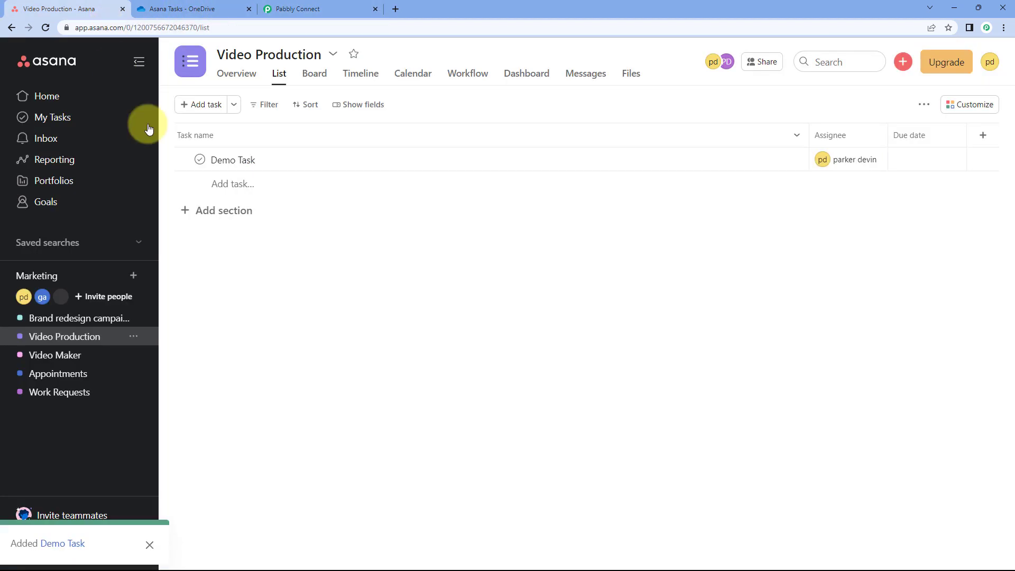
left_click(333, 9)
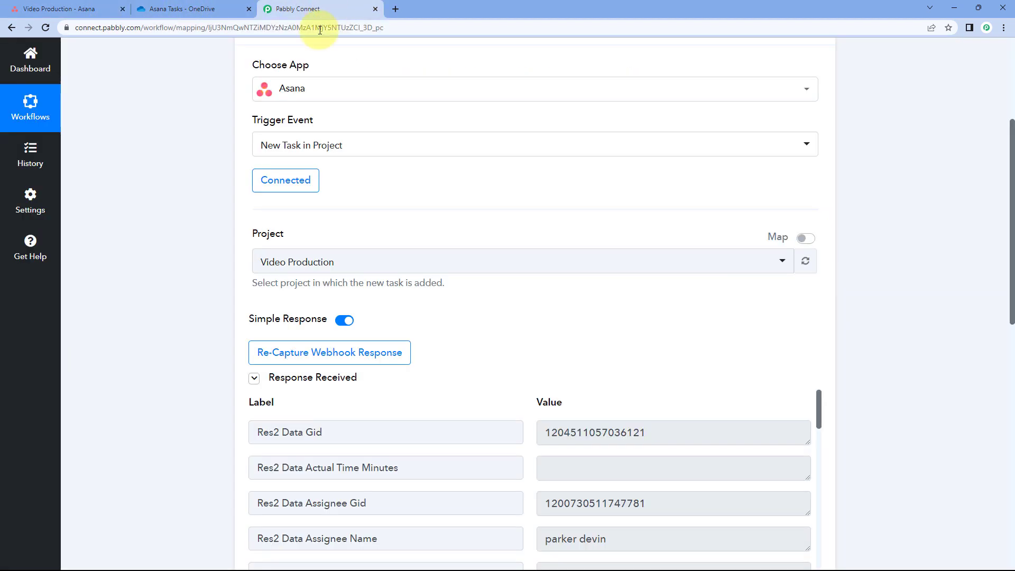
scroll(211, 264, "down", 2)
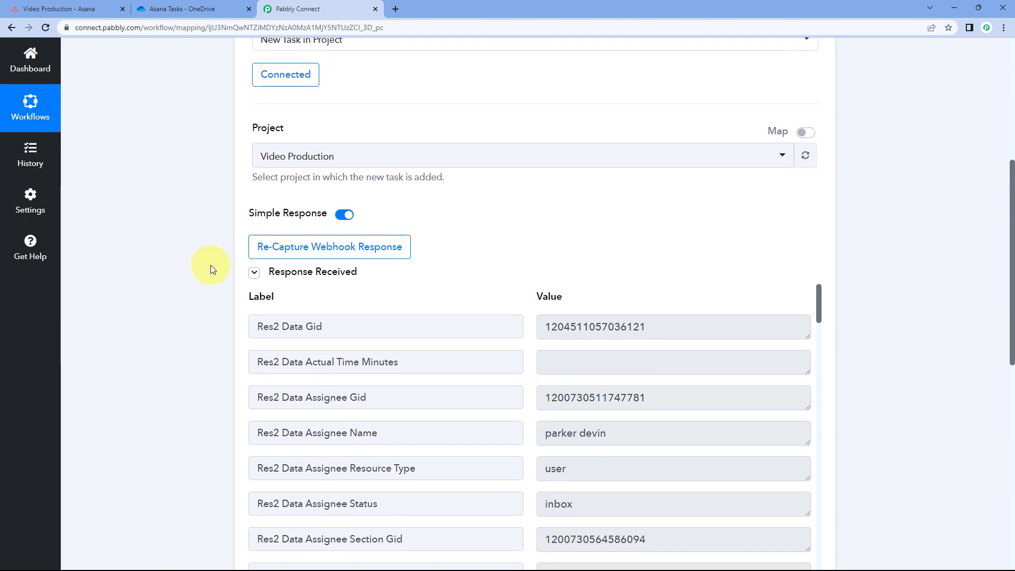
scroll(474, 221, "down", 1)
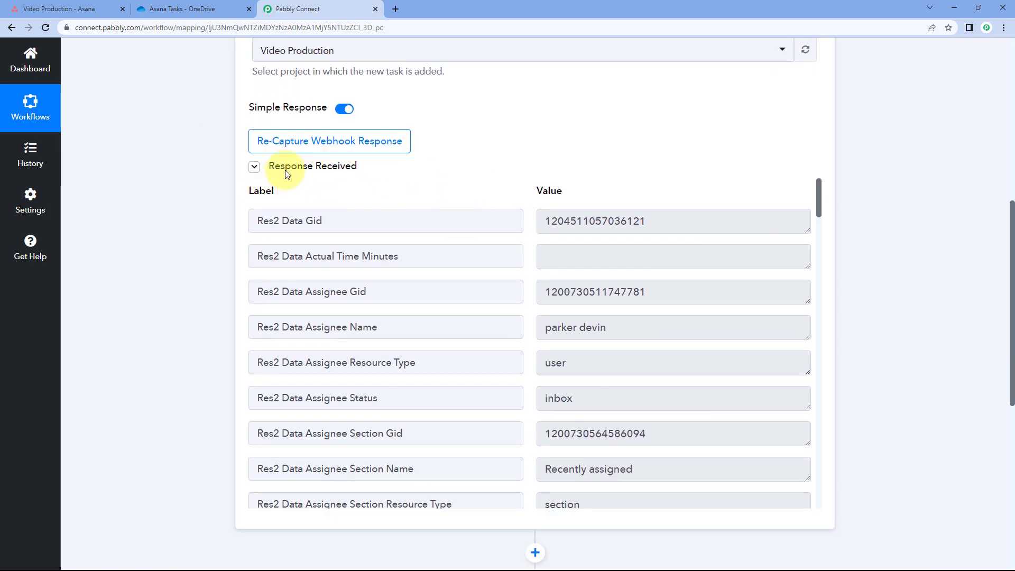
scroll(444, 172, "down", 1)
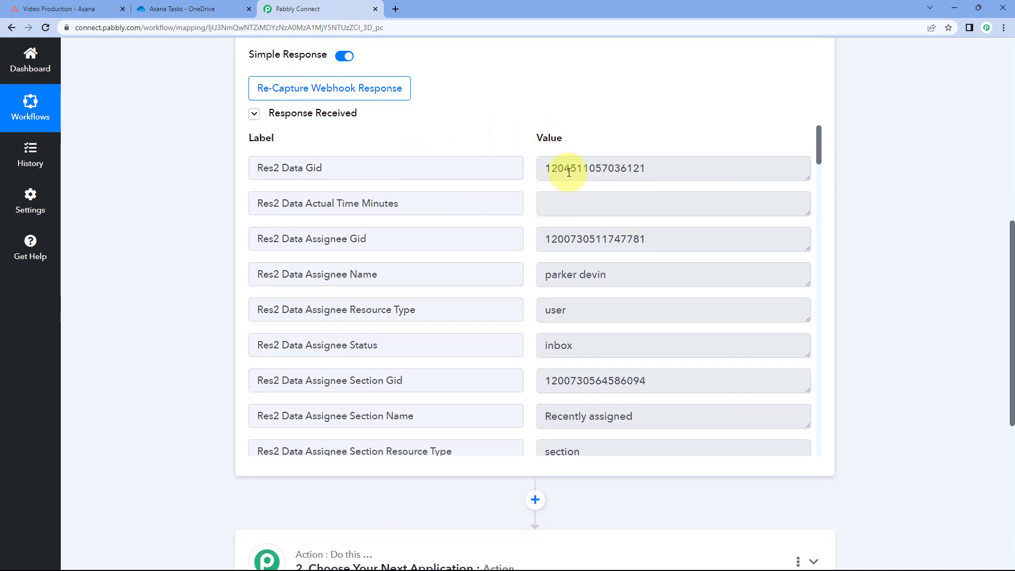
left_click_drag(545, 171, 681, 174)
left_click(681, 173)
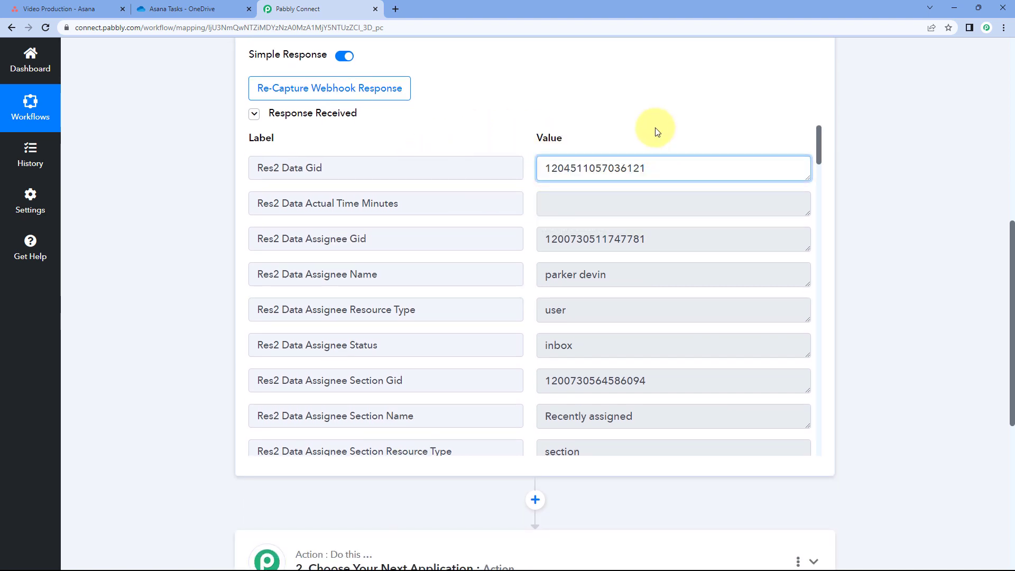
left_click(107, 4)
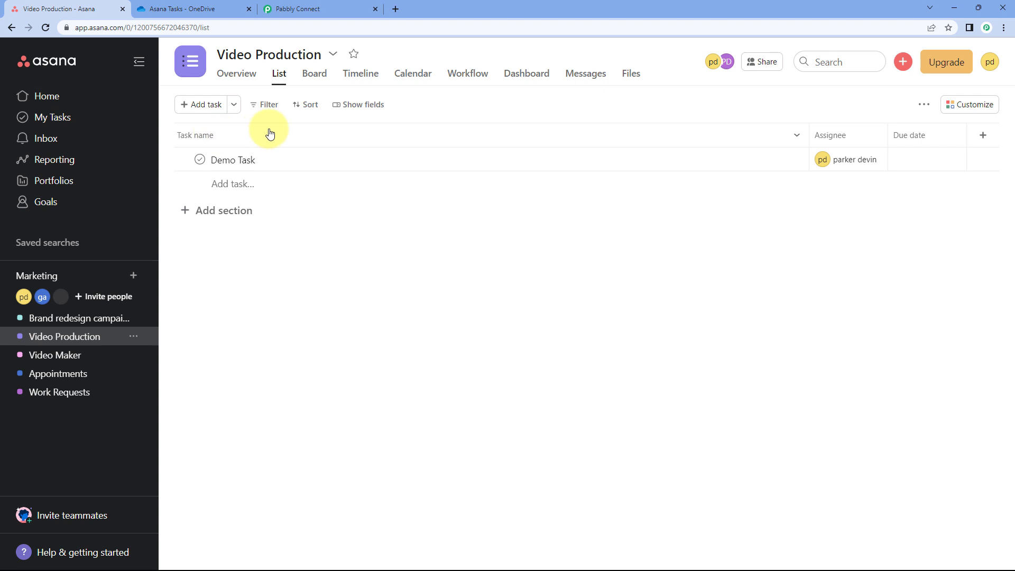
left_click(272, 165)
left_click(317, 9)
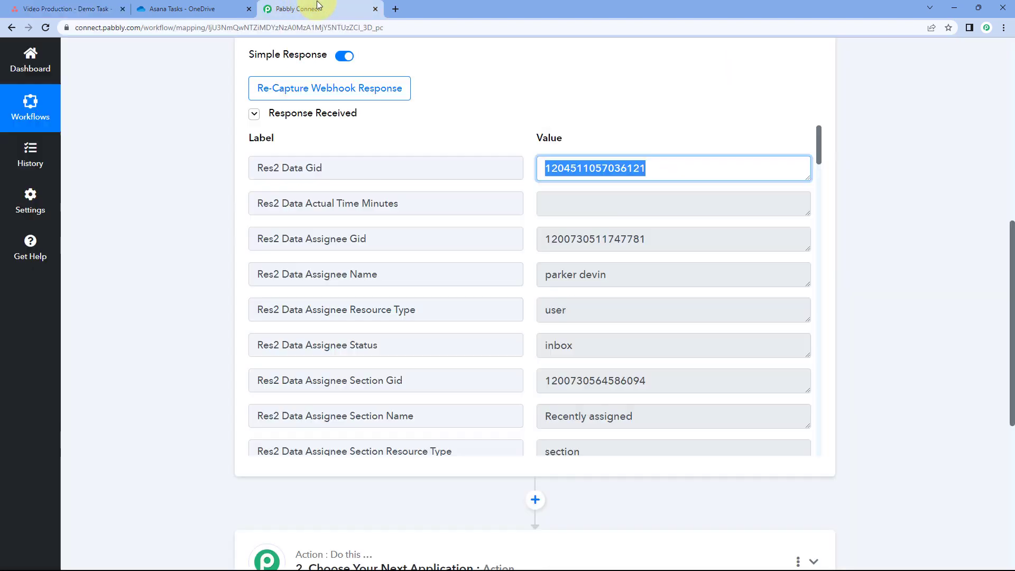
- Examine the creation time, project name and task name in the received response
scroll(522, 227, "down", 5)
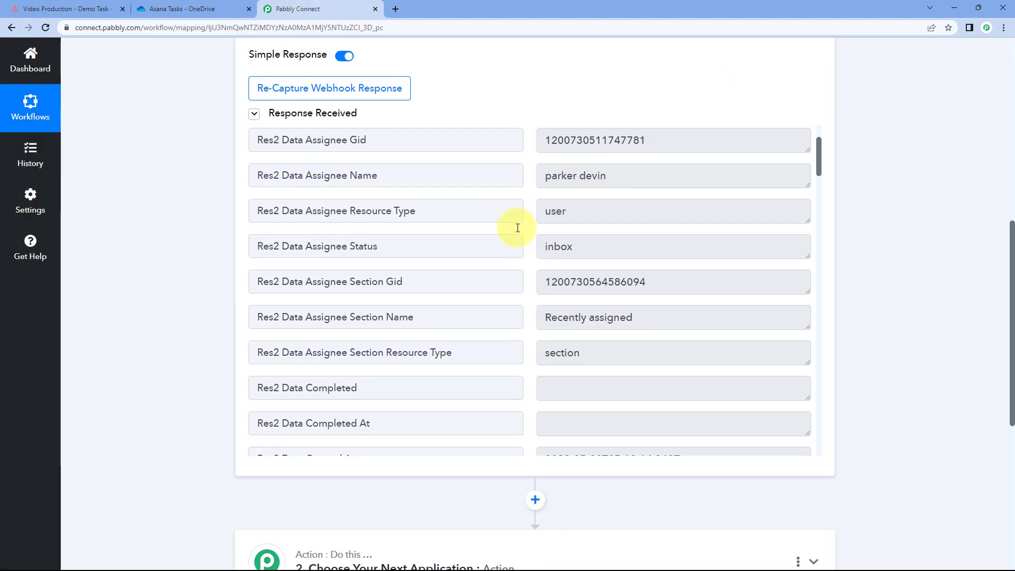
scroll(517, 211, "down", 3)
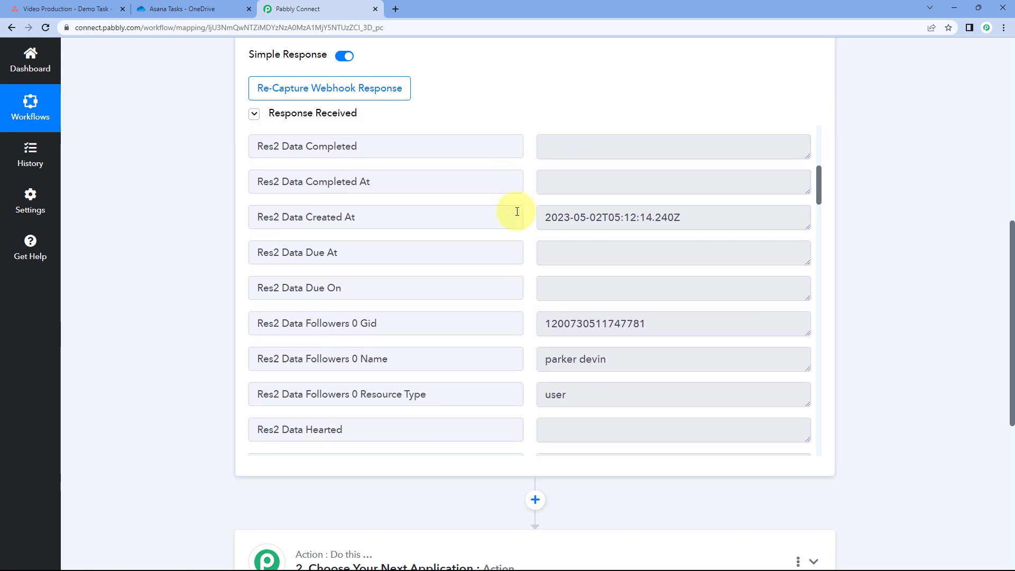
left_click_drag(543, 188, 690, 190)
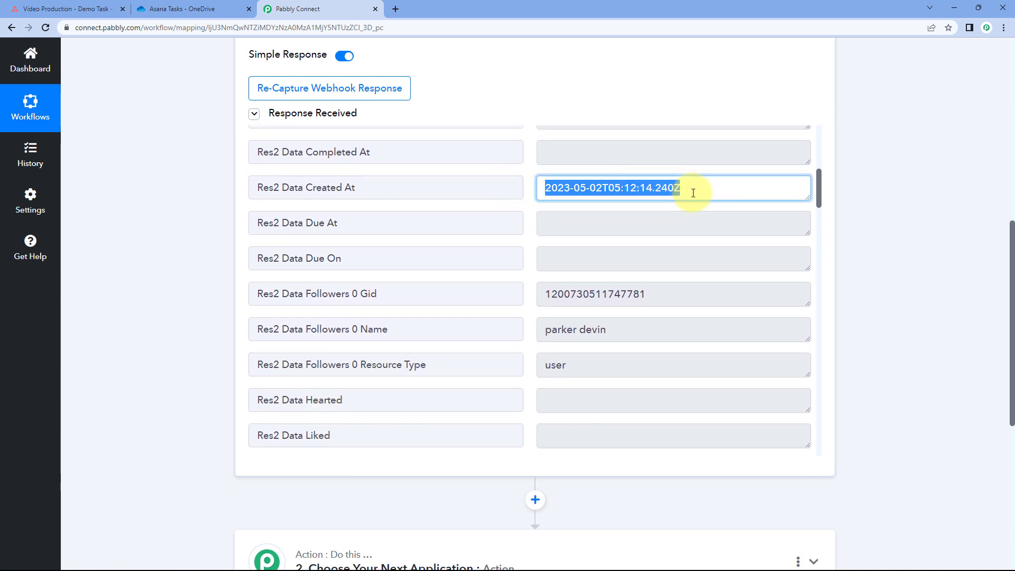
left_click(529, 198)
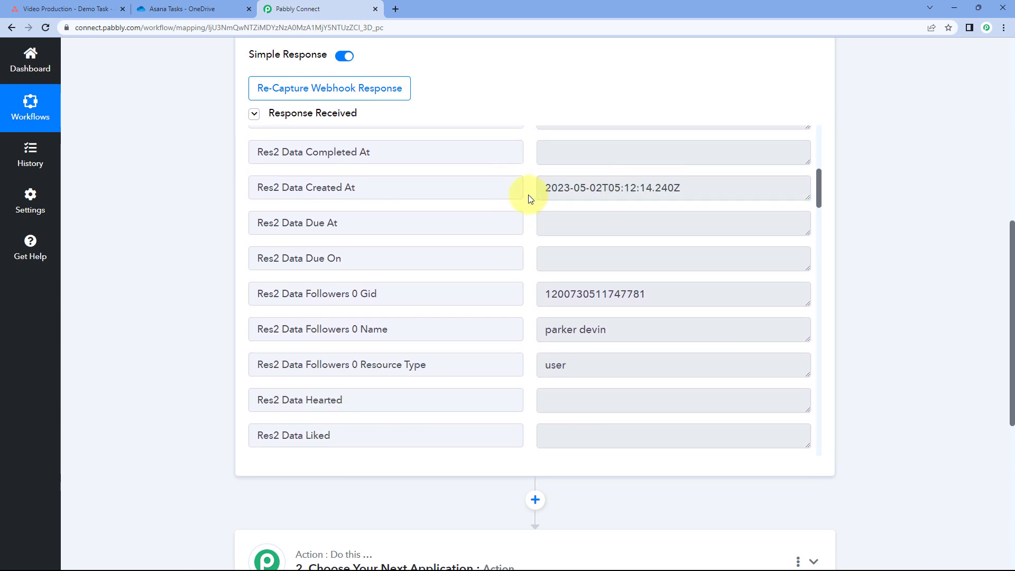
scroll(529, 198, "down", 9)
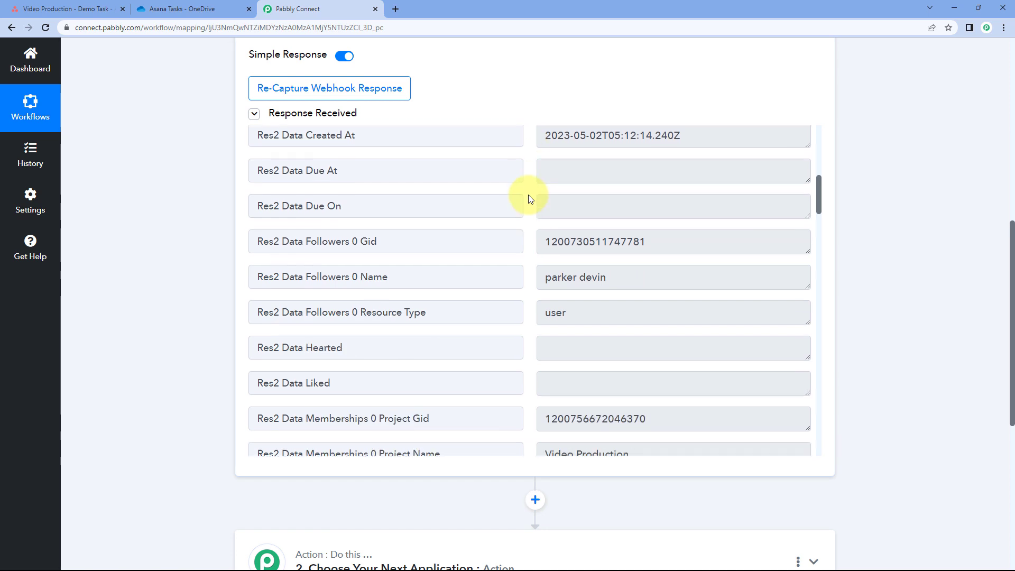
left_click_drag(686, 189, 535, 188)
left_click(532, 189)
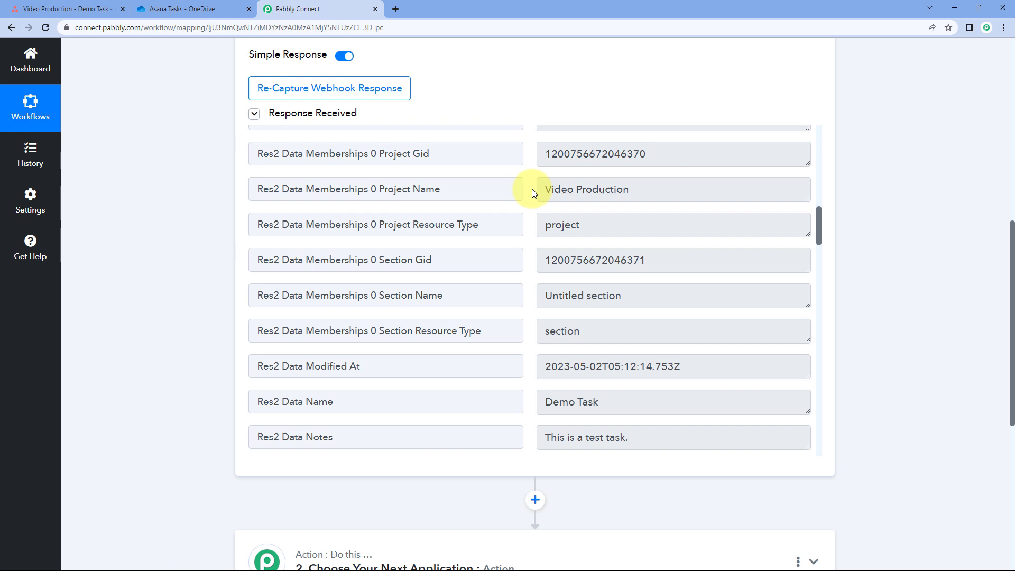
scroll(531, 190, "down", 4)
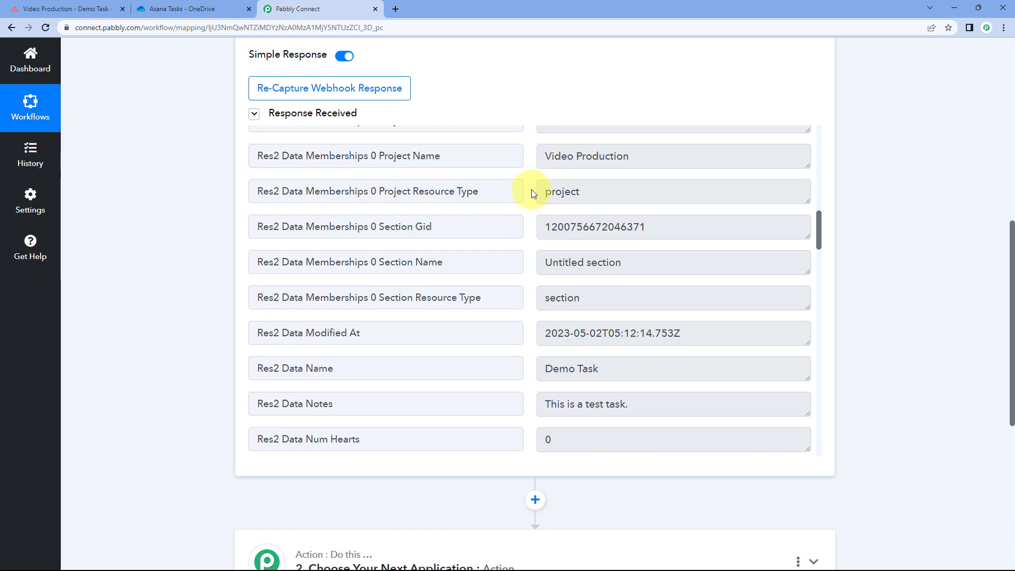
left_click_drag(626, 191, 528, 198)
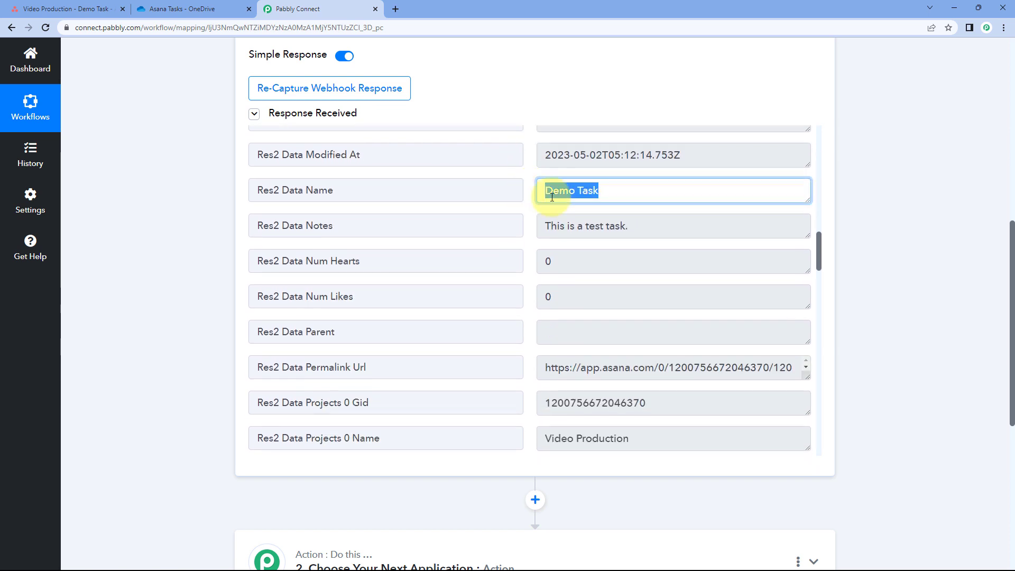
- Compare the response's Data Name and Data Notes values with Demo Task's name and description in Asana
left_click(79, 8)
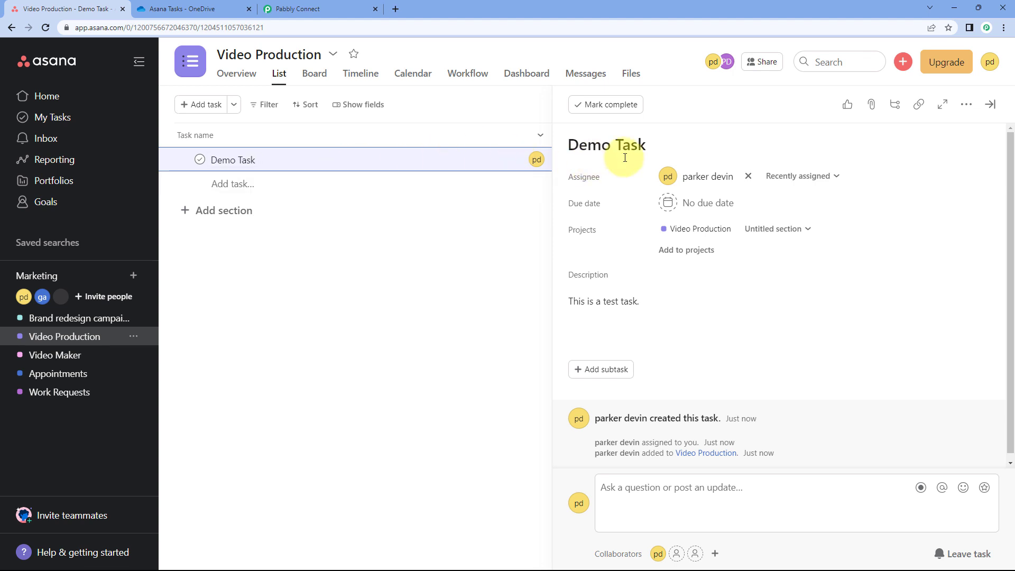
left_click(317, 8)
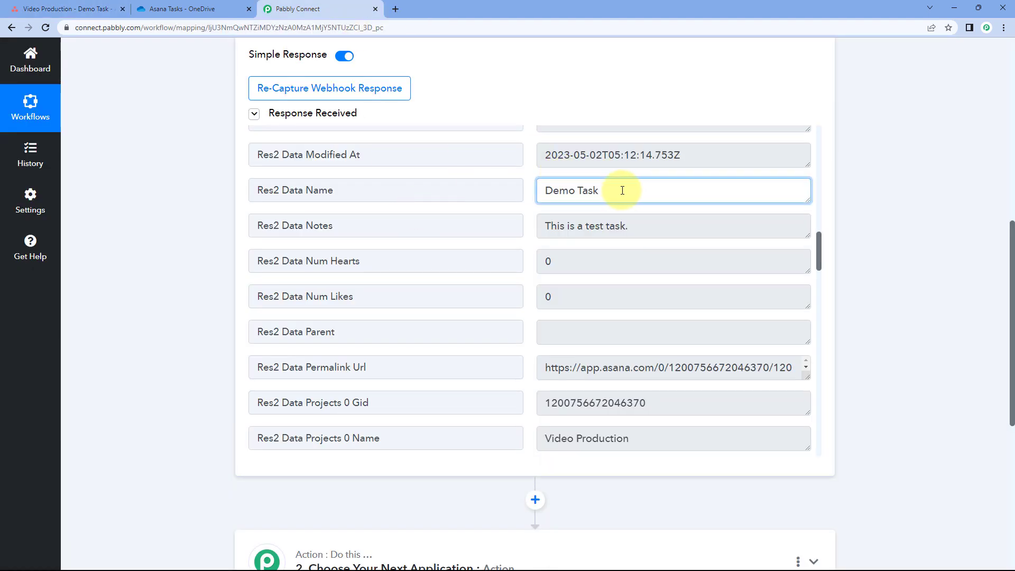
left_click_drag(334, 191, 285, 202)
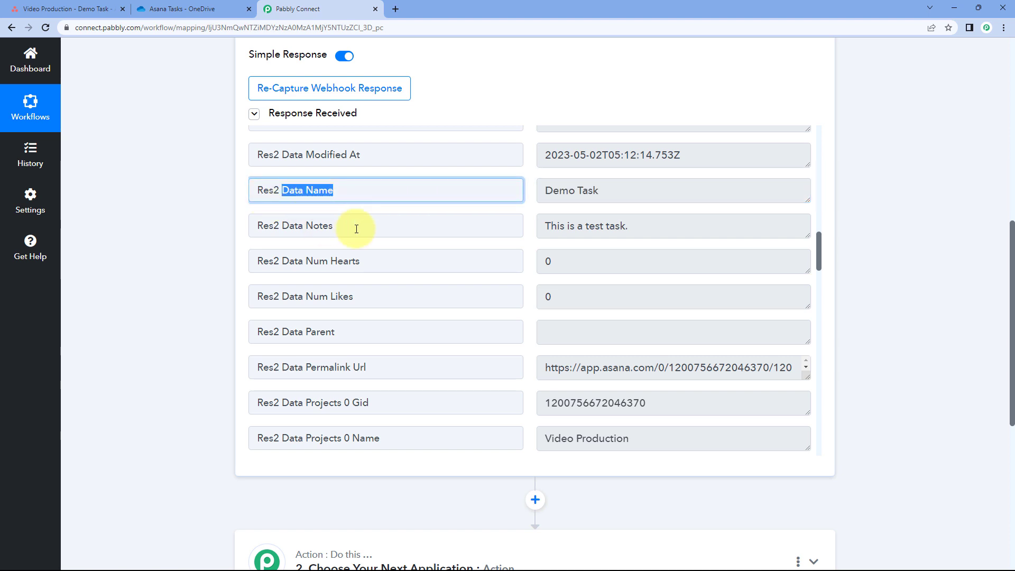
left_click_drag(356, 229, 295, 228)
left_click_drag(544, 226, 649, 226)
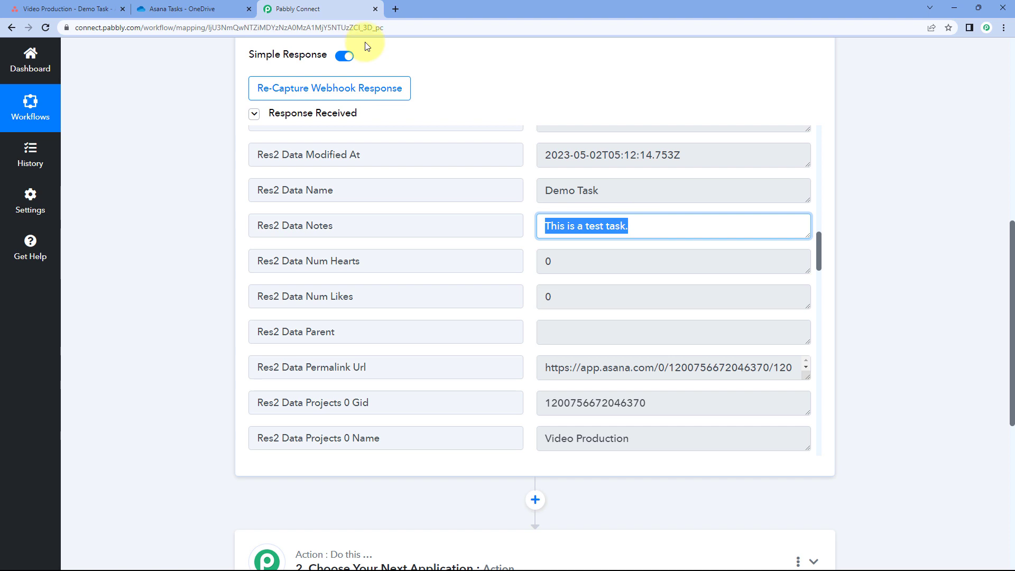
left_click(79, 9)
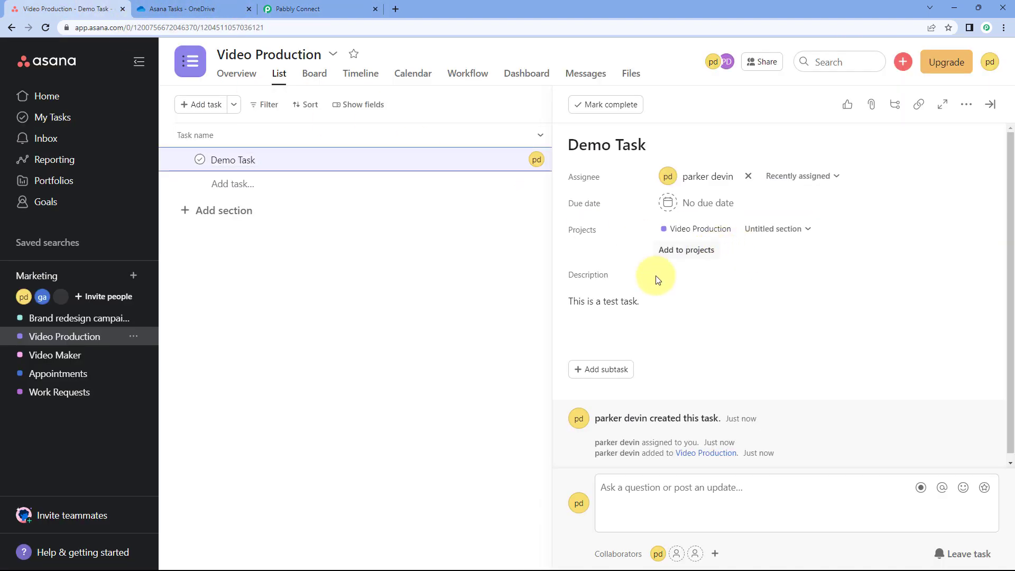
left_click(344, 9)
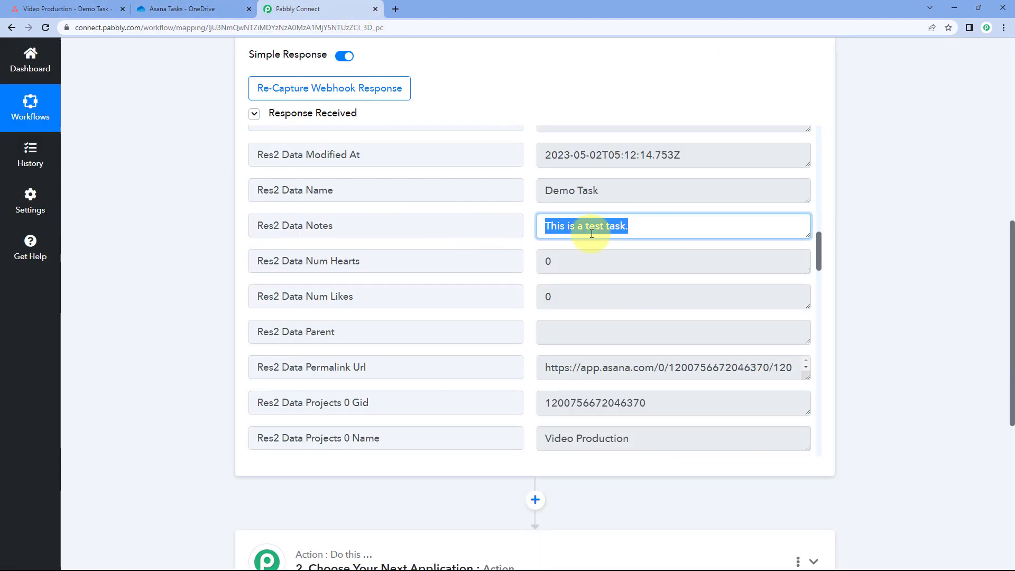
- Examine the remaining Res1 event fields in the received response, checking them against Demo Task in Asana
scroll(526, 243, "down", 5)
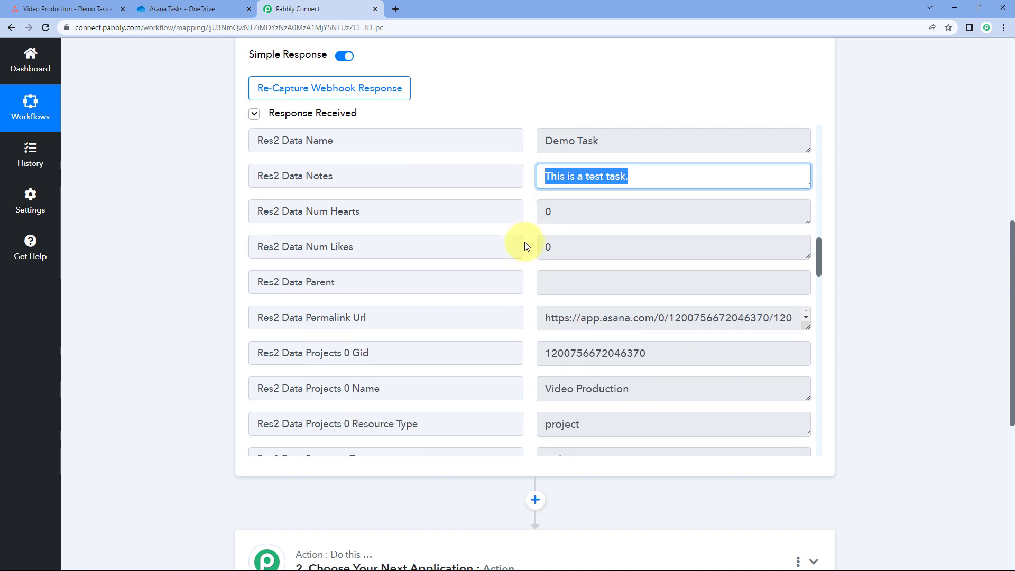
scroll(525, 244, "down", 10)
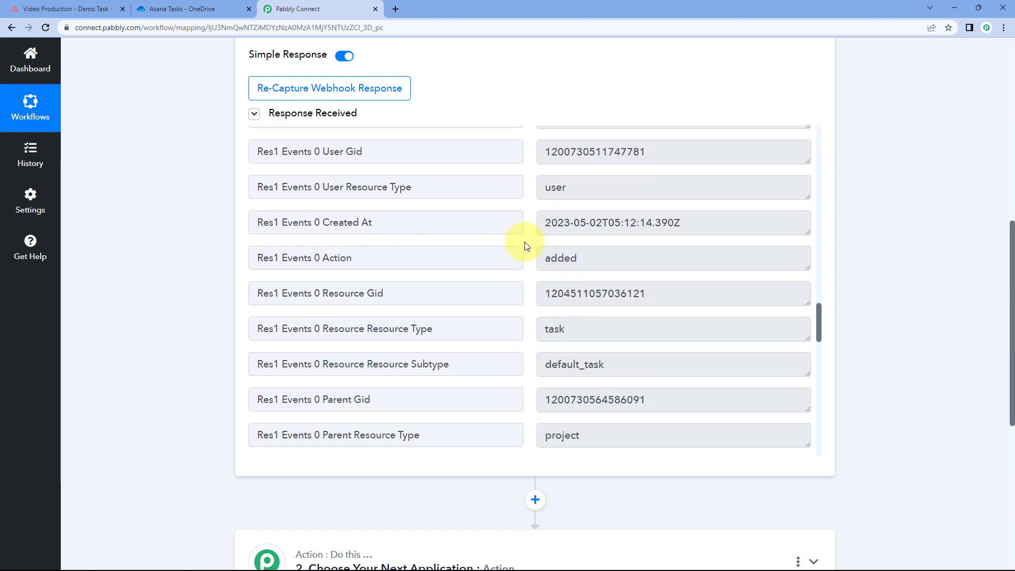
scroll(525, 245, "down", 4)
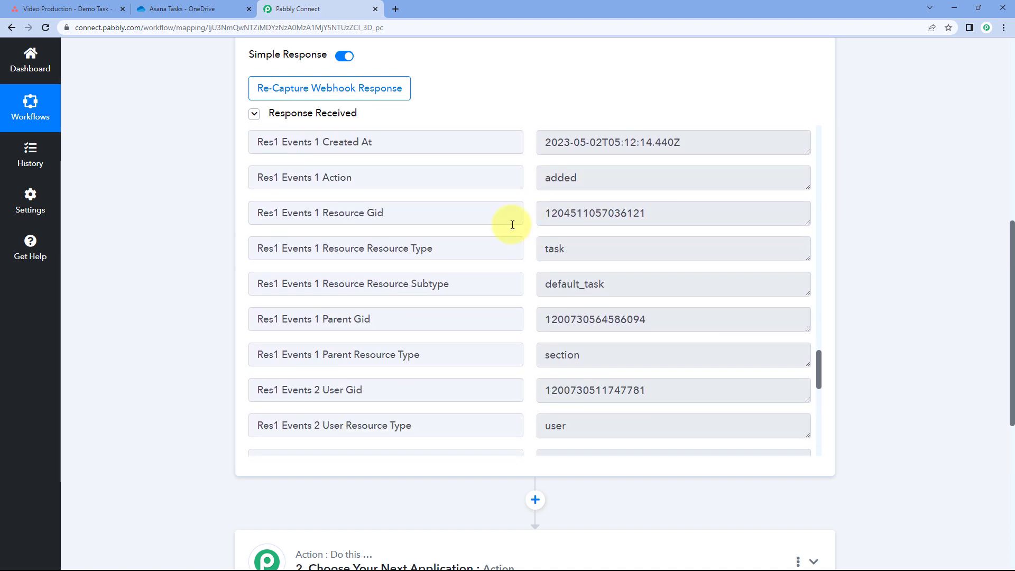
key("ctrl+1")
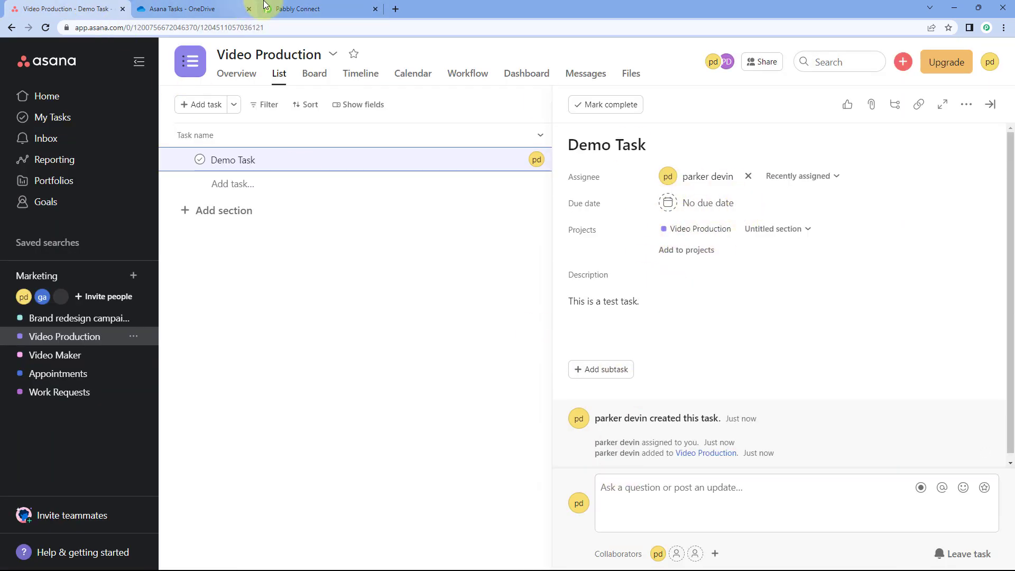
left_click(333, 6)
scroll(552, 215, "down", 9)
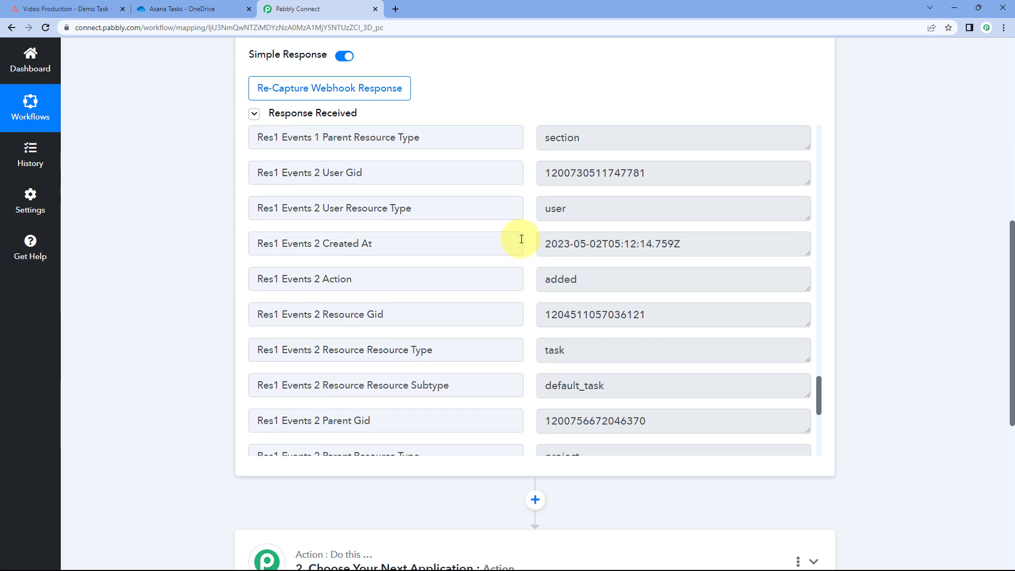
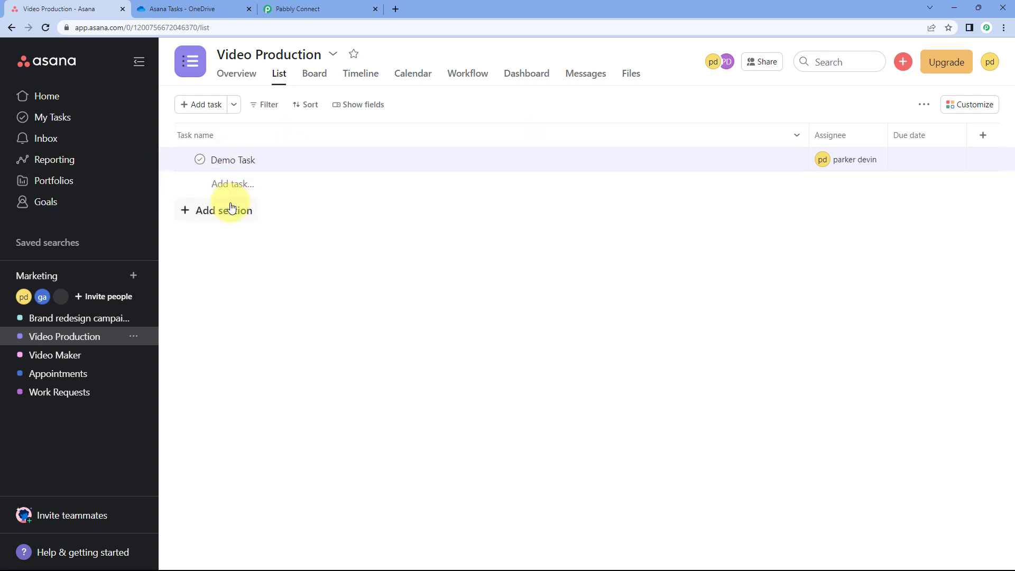
- Check the captured response in Pabbly Connect against the Video Production task list in Asana
left_click(326, 5)
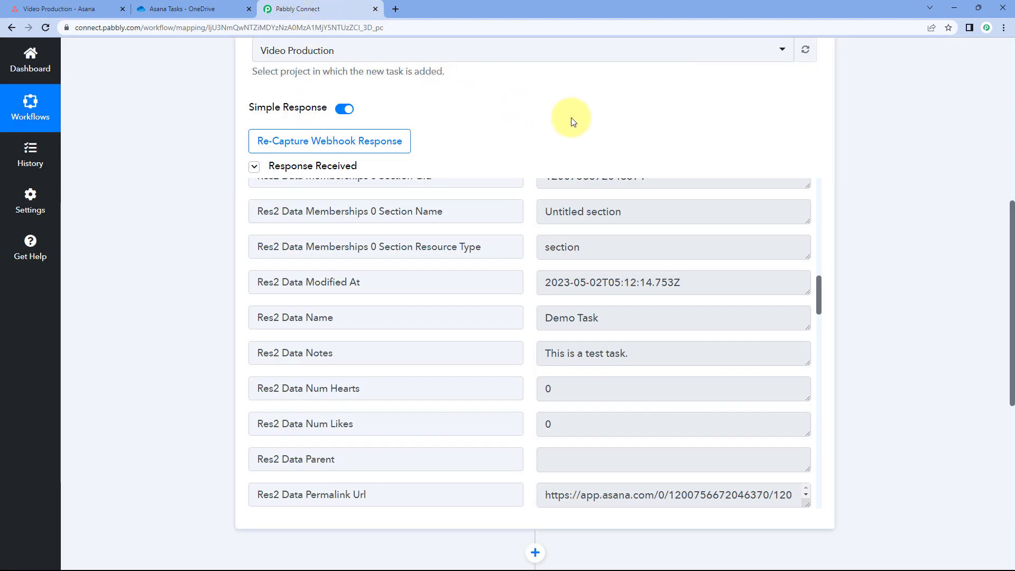
left_click(97, 9)
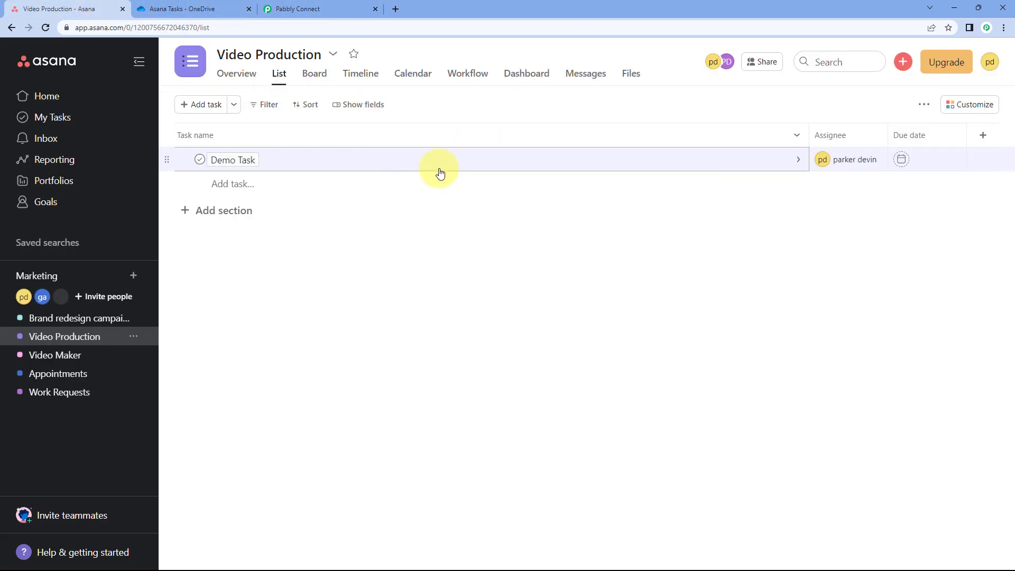
left_click(330, 10)
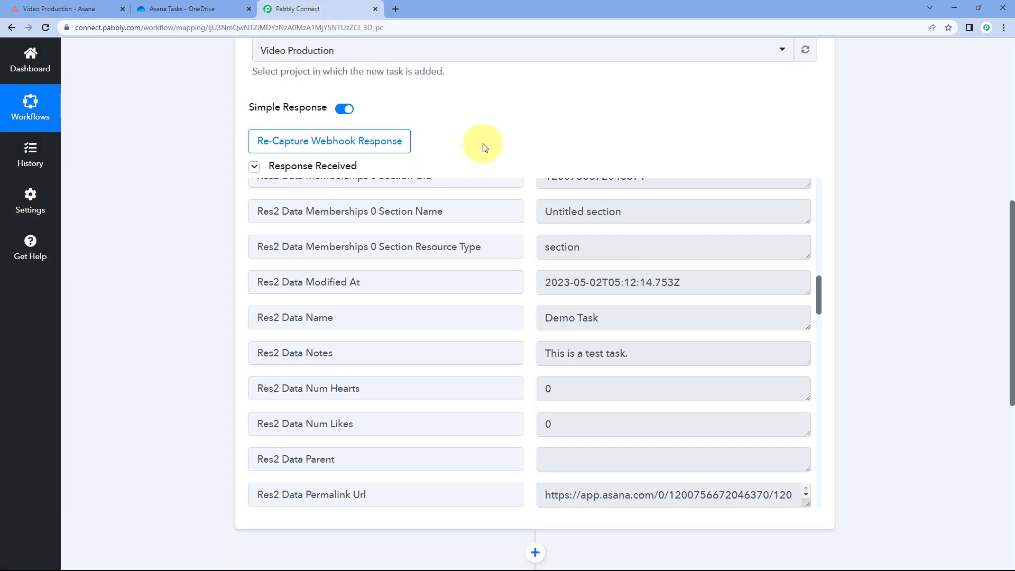
- Review the received response again from its first Gid field down to the Data Name value
scroll(249, 220, "down", 6)
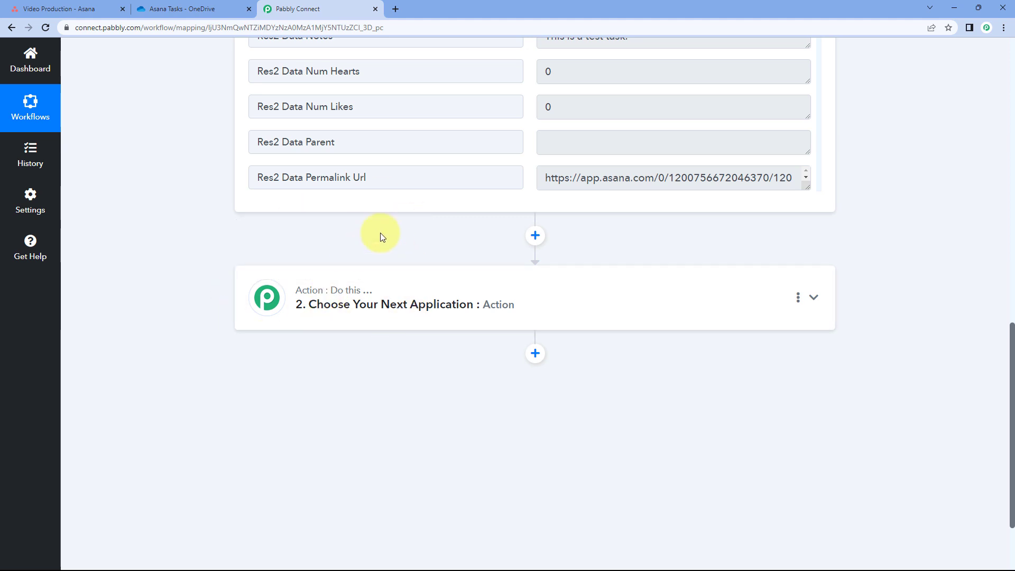
scroll(199, 261, "up", 6)
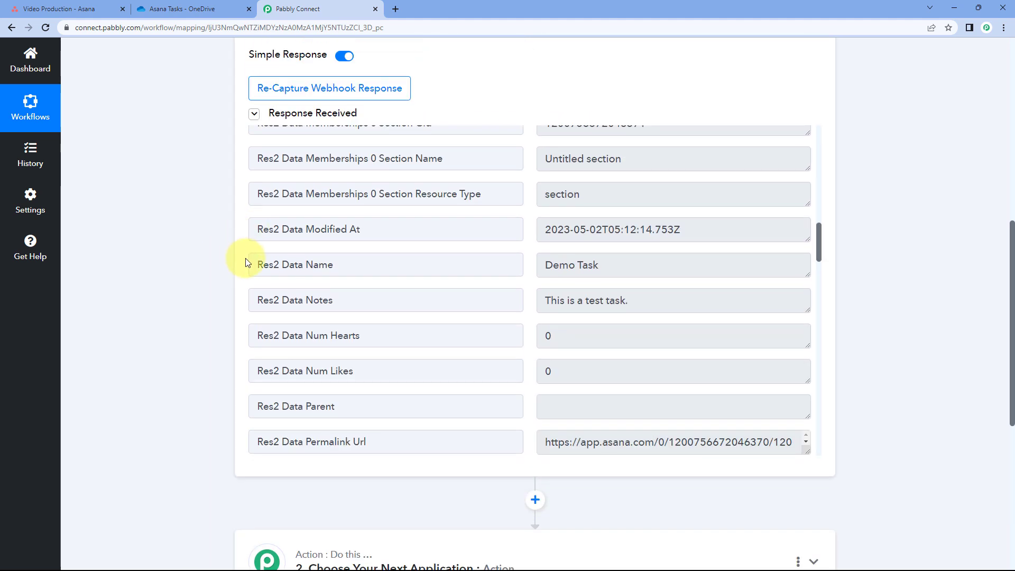
scroll(494, 270, "up", 1)
scroll(494, 270, "up", 8)
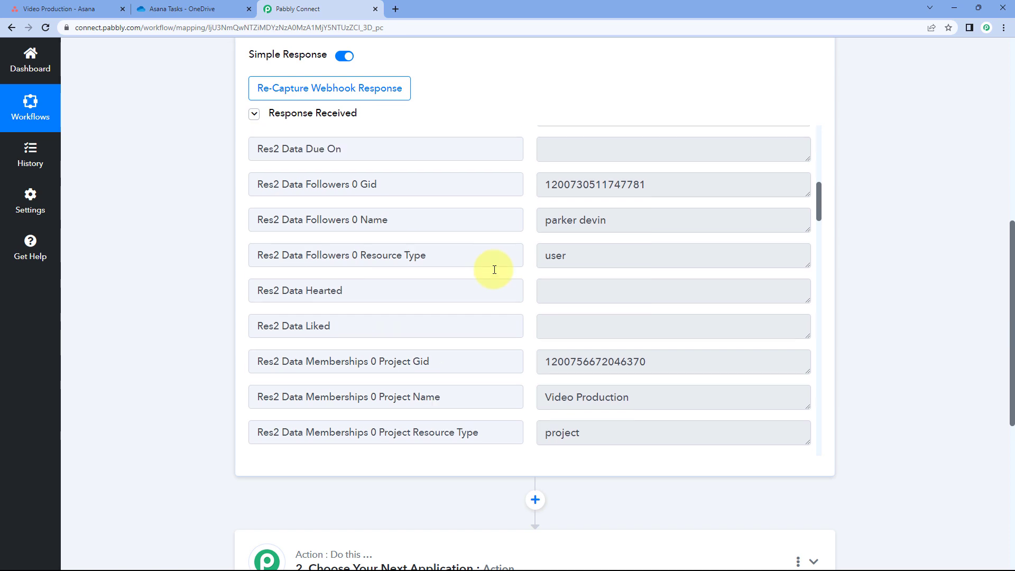
scroll(494, 269, "up", 6)
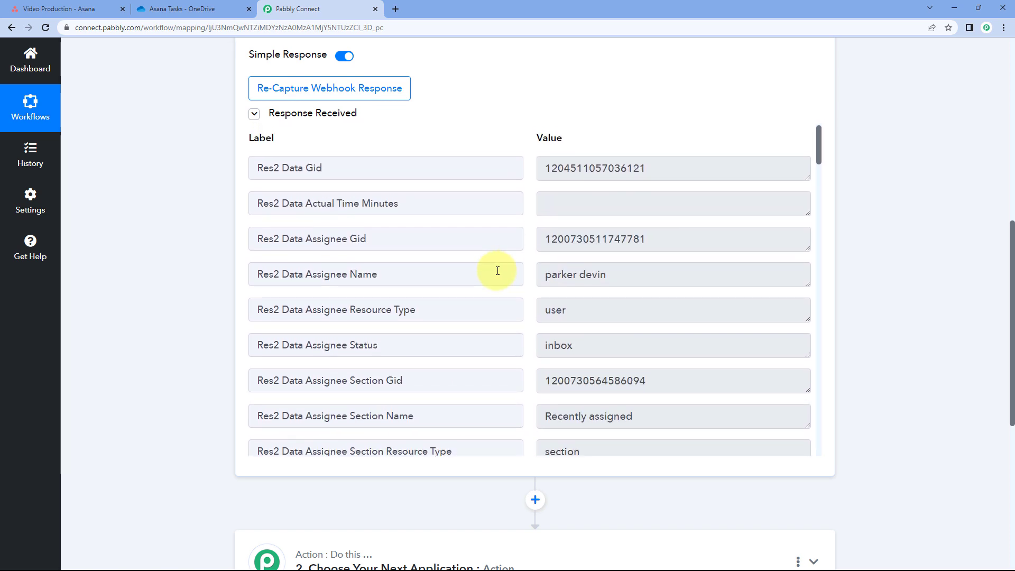
scroll(497, 270, "down", 6)
scroll(500, 272, "down", 10)
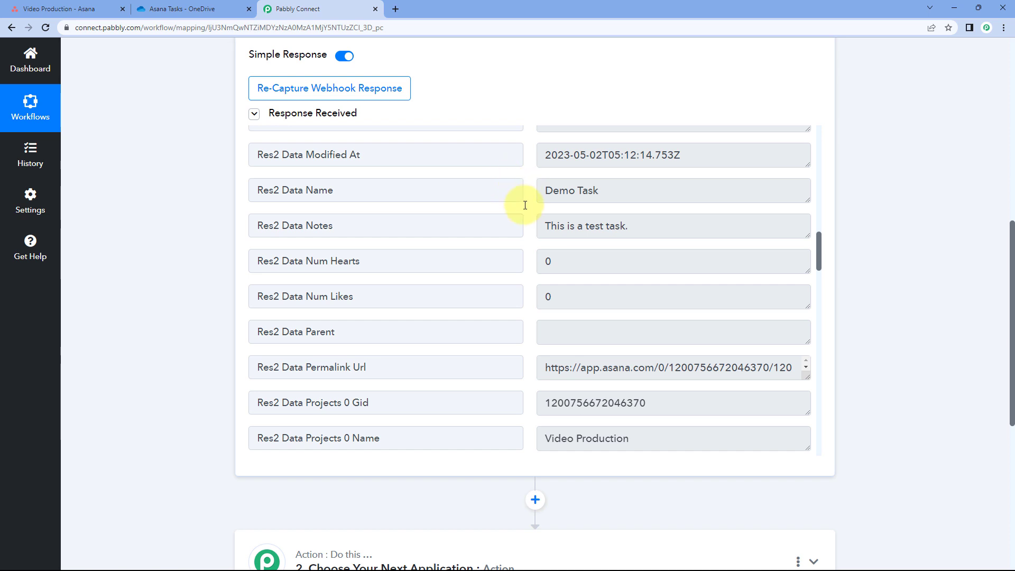
left_click_drag(544, 191, 622, 192)
left_click(622, 192)
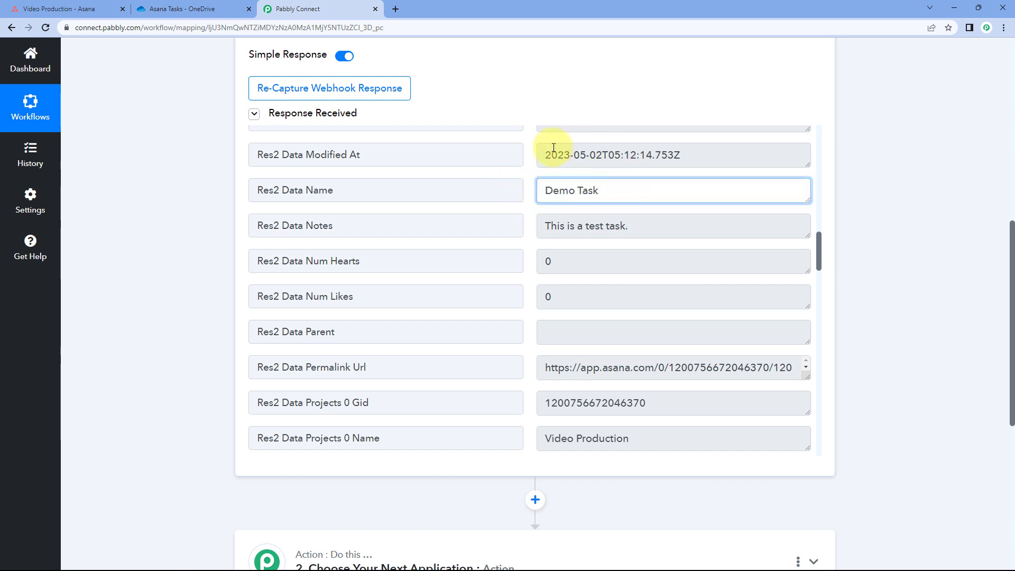
left_click(528, 183)
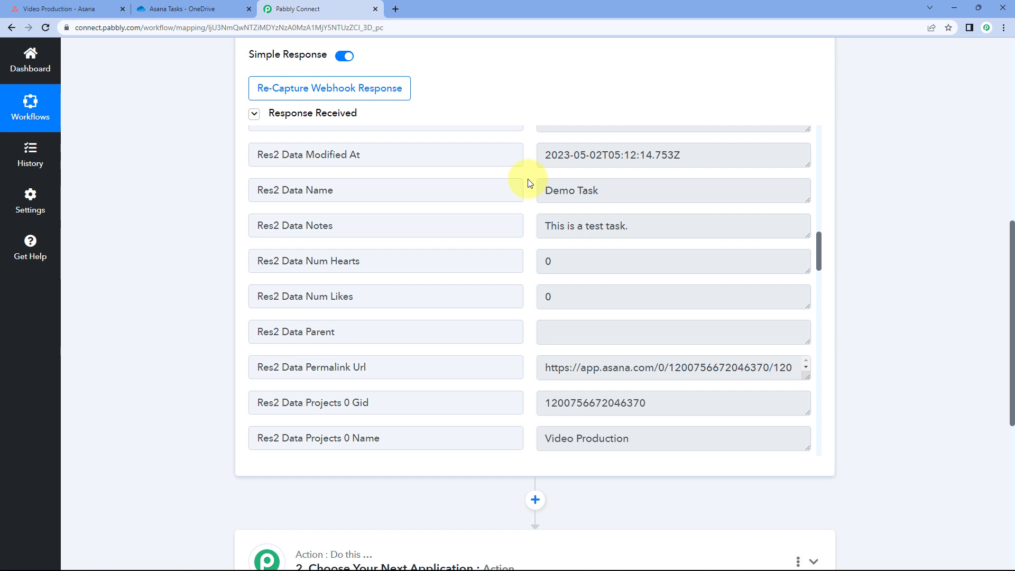
- Set Microsoft OneDrive as the app for the workflow's second step and open its list of action events
scroll(175, 250, "down", 6)
left_click(431, 189)
scroll(213, 224, "down", 1)
left_click(313, 217)
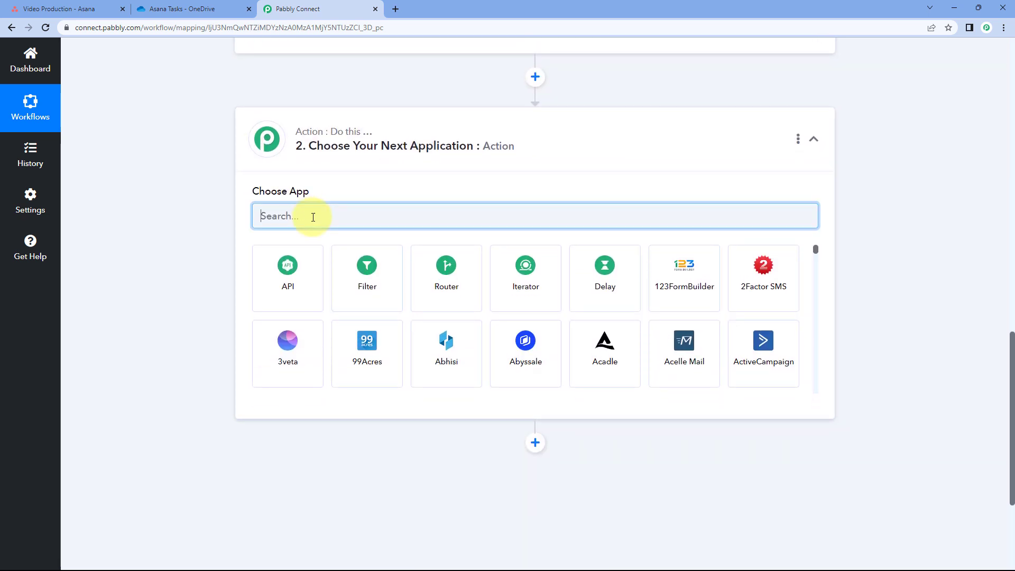
type("OneD")
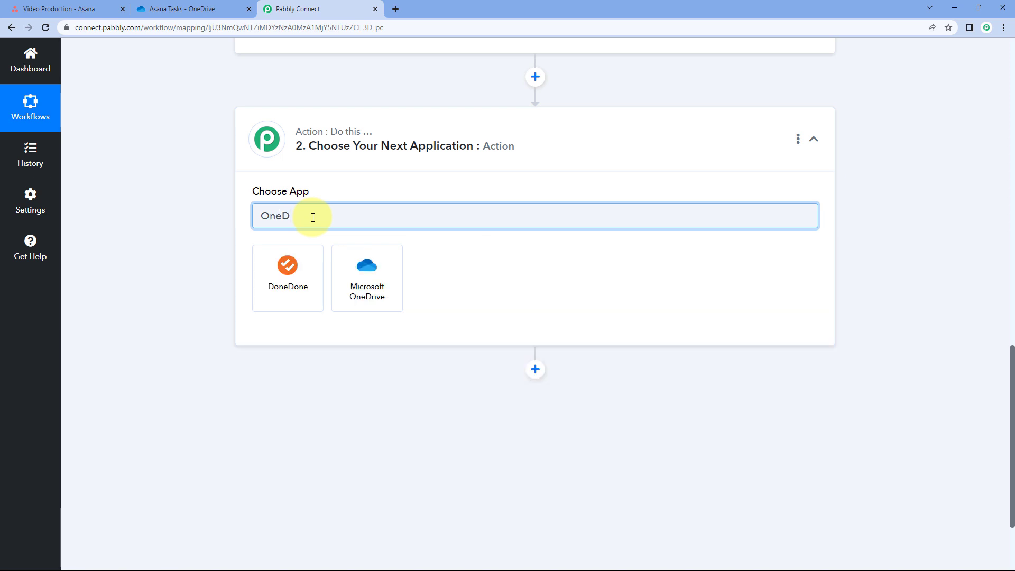
type("rive")
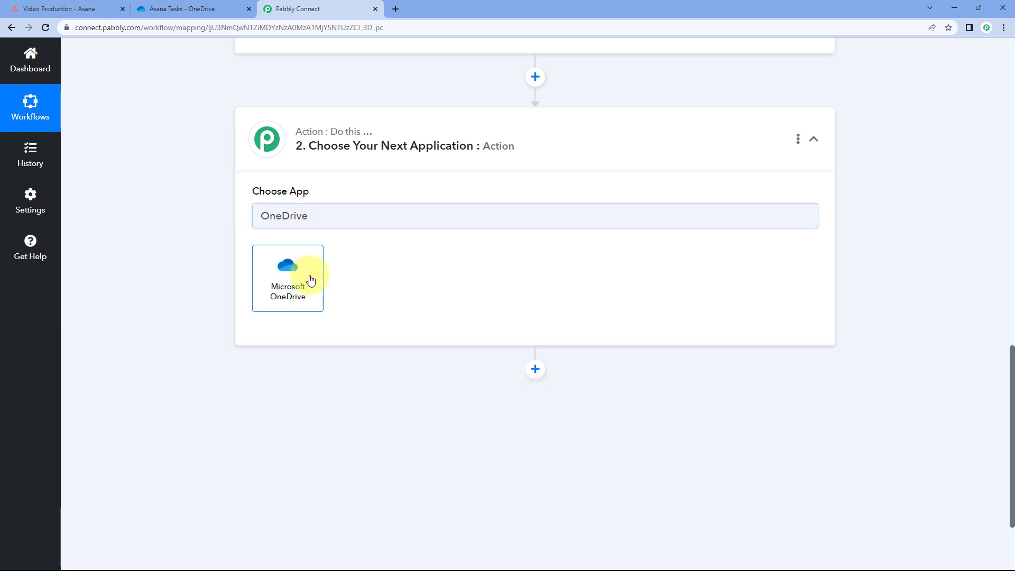
left_click(310, 280)
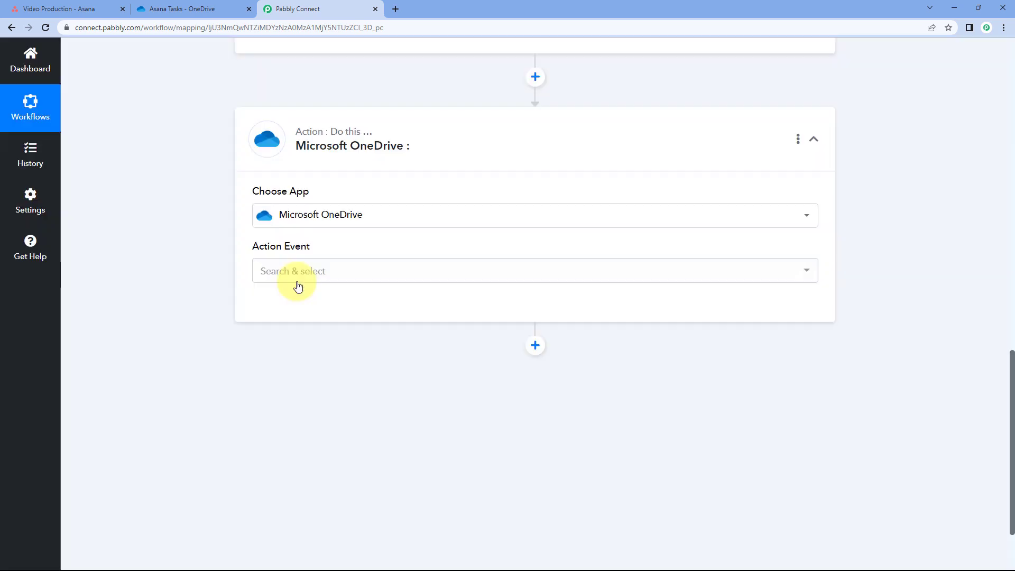
scroll(207, 251, "down", 2)
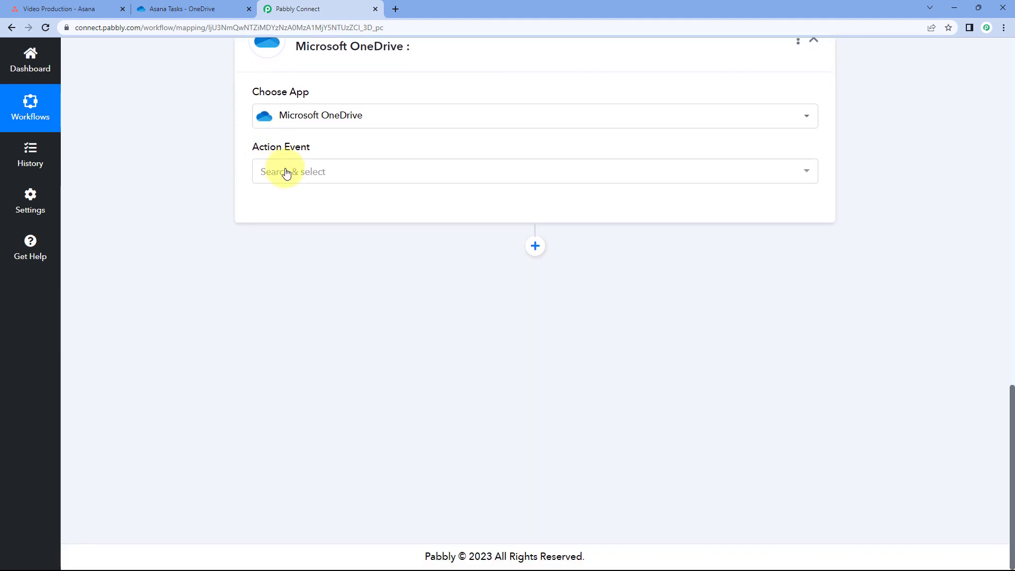
left_click(347, 170)
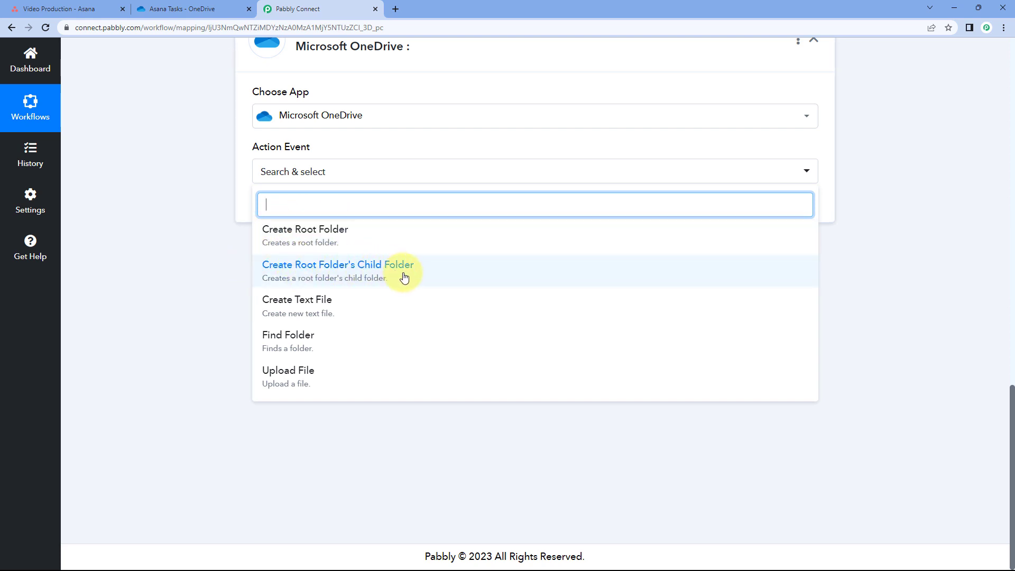
- Compare the root-level folders under My files in OneDrive with the folder-creation action events offered in Pabbly Connect
left_click(219, 6)
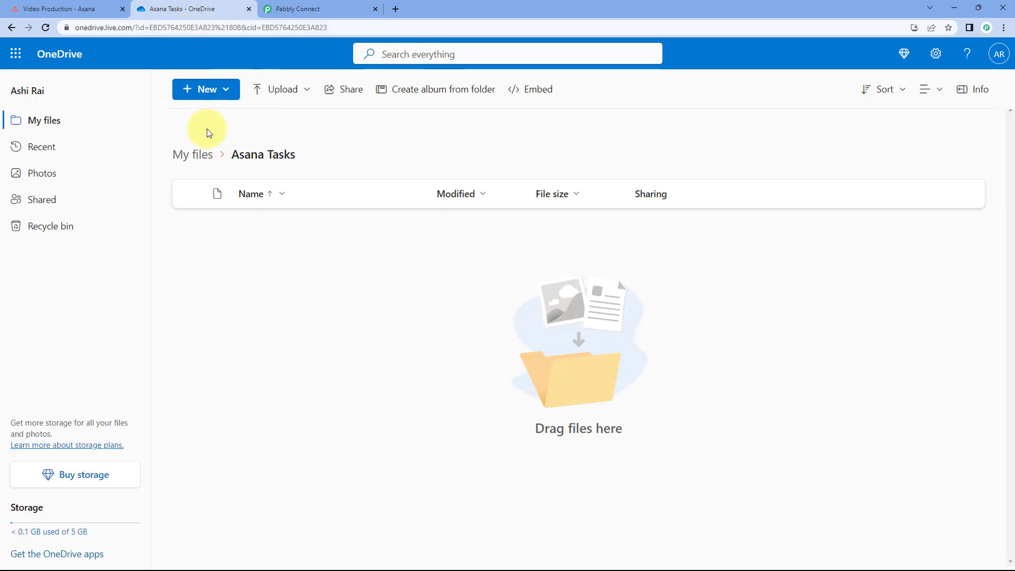
left_click(191, 158)
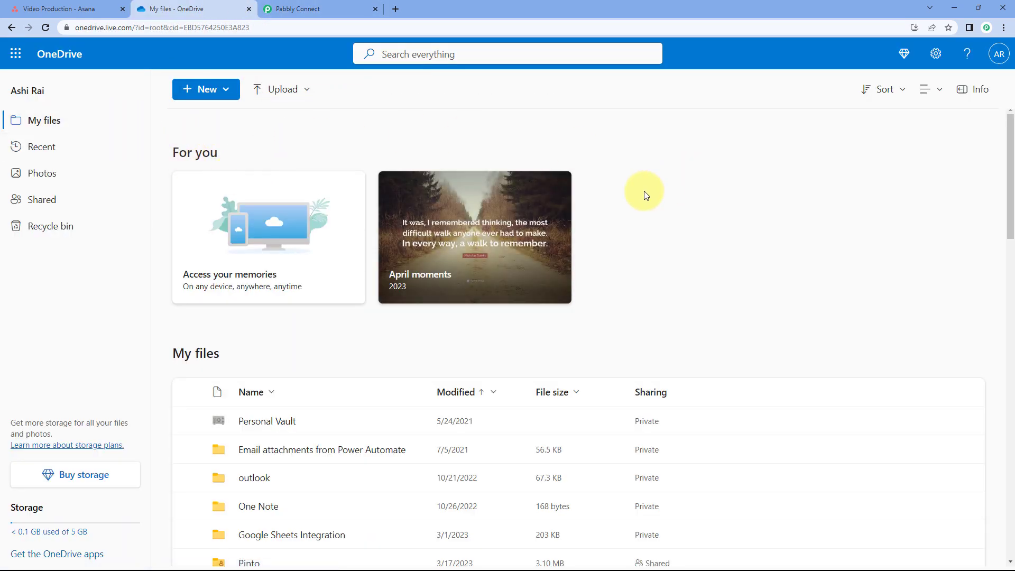
scroll(642, 179, "down", 4)
scroll(582, 153, "down", 2)
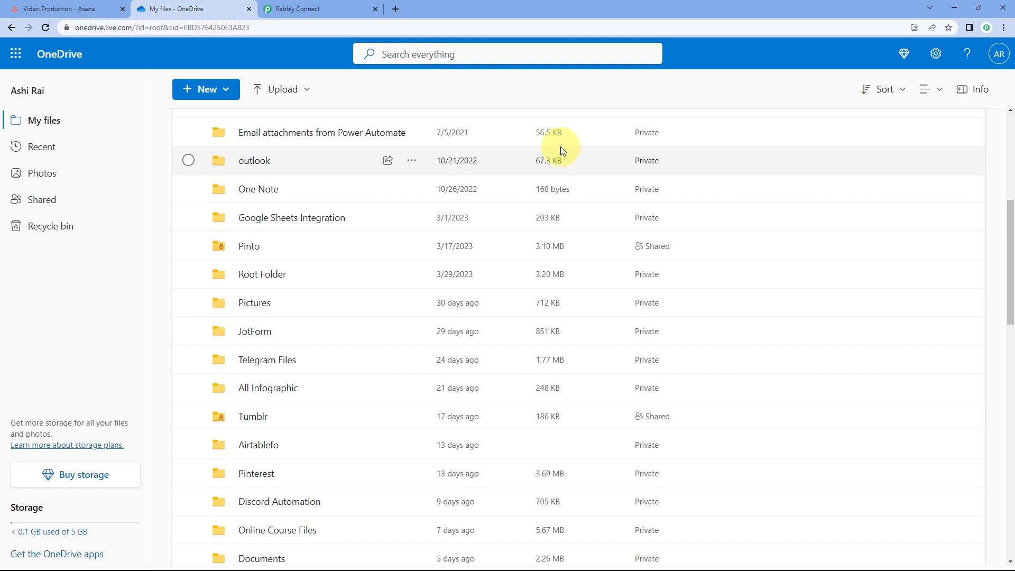
left_click(338, 9)
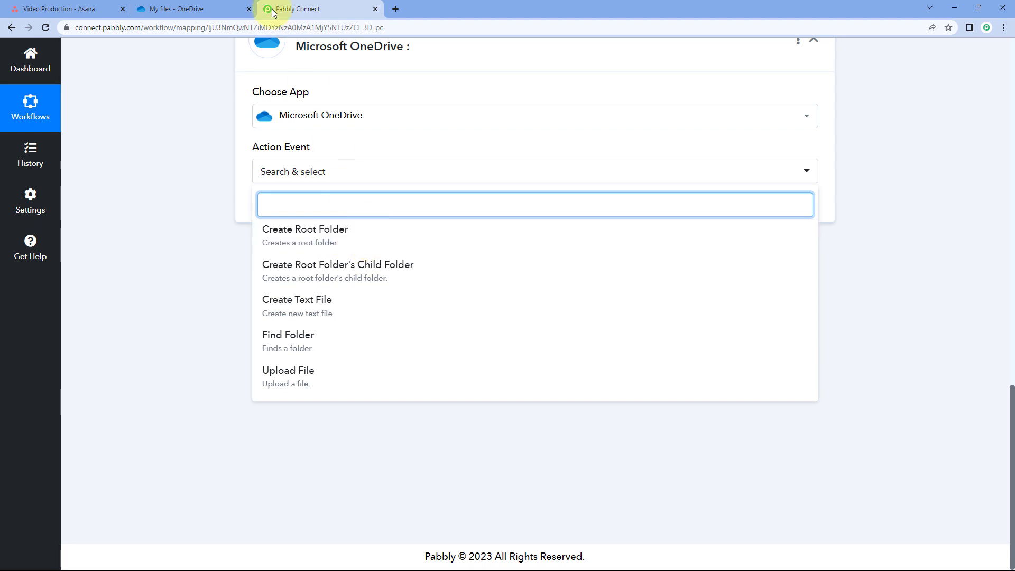
left_click(223, 6)
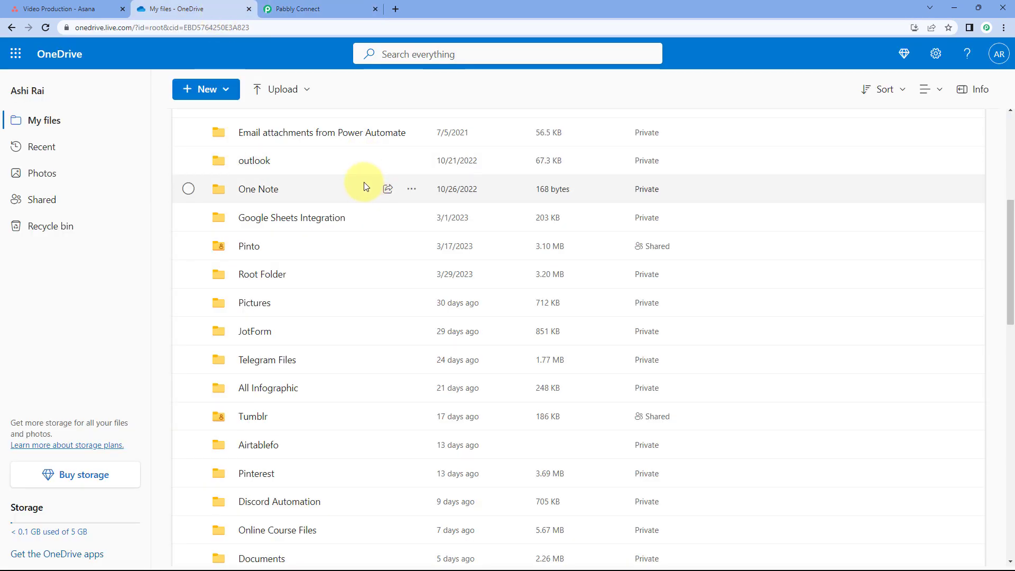
left_click(291, 5)
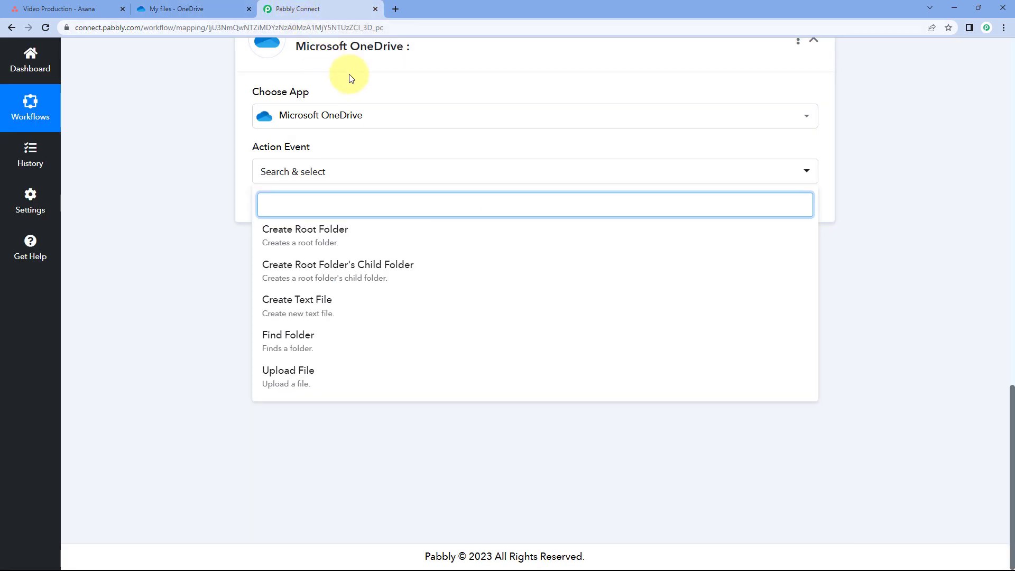
left_click(226, 6)
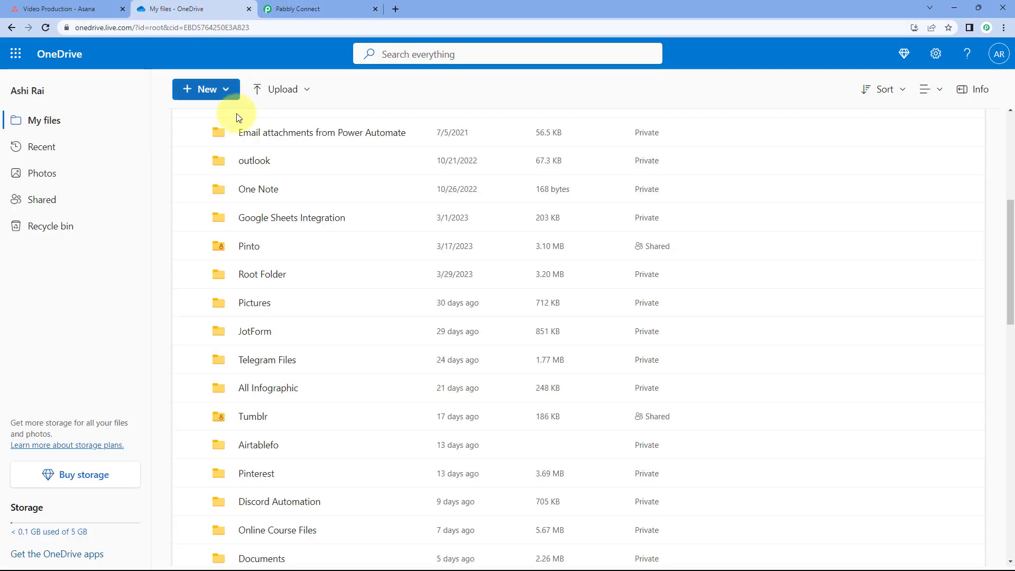
left_click(275, 7)
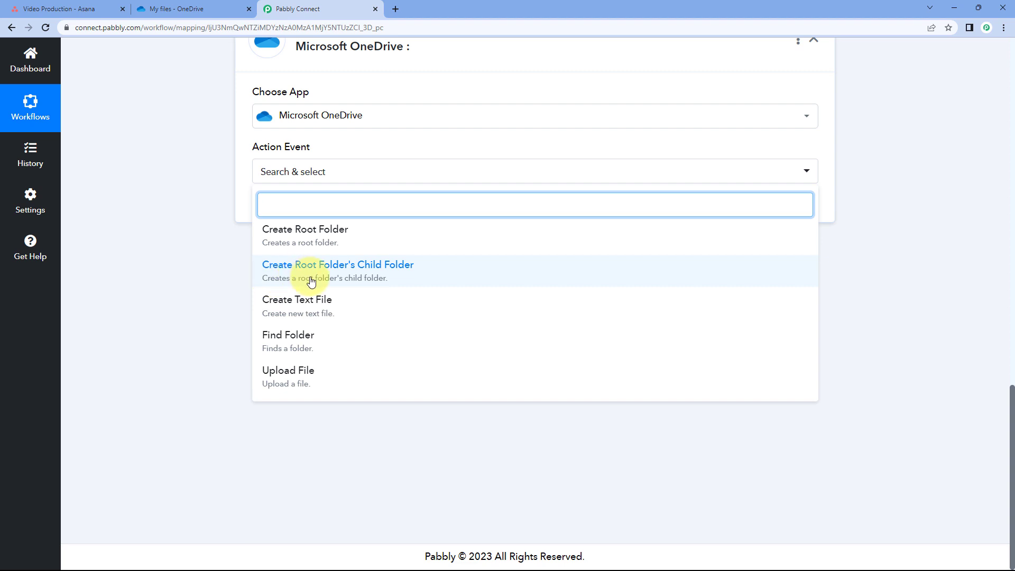
- Open the Asana Tasks folder in OneDrive, and check the Video Production task list in Asana
left_click(232, 8)
scroll(264, 311, "down", 6)
scroll(259, 349, "down", 2)
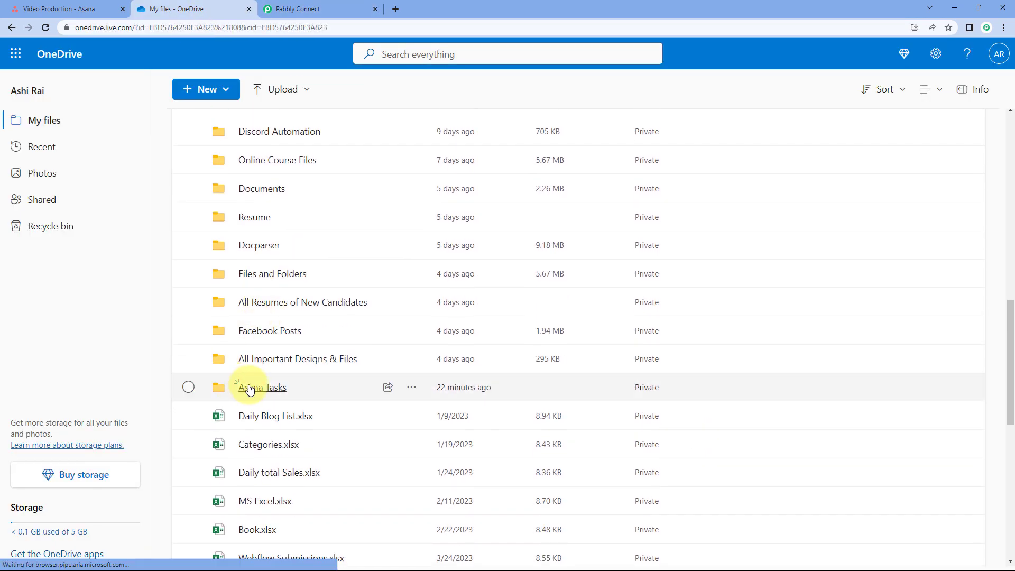
left_click(250, 387)
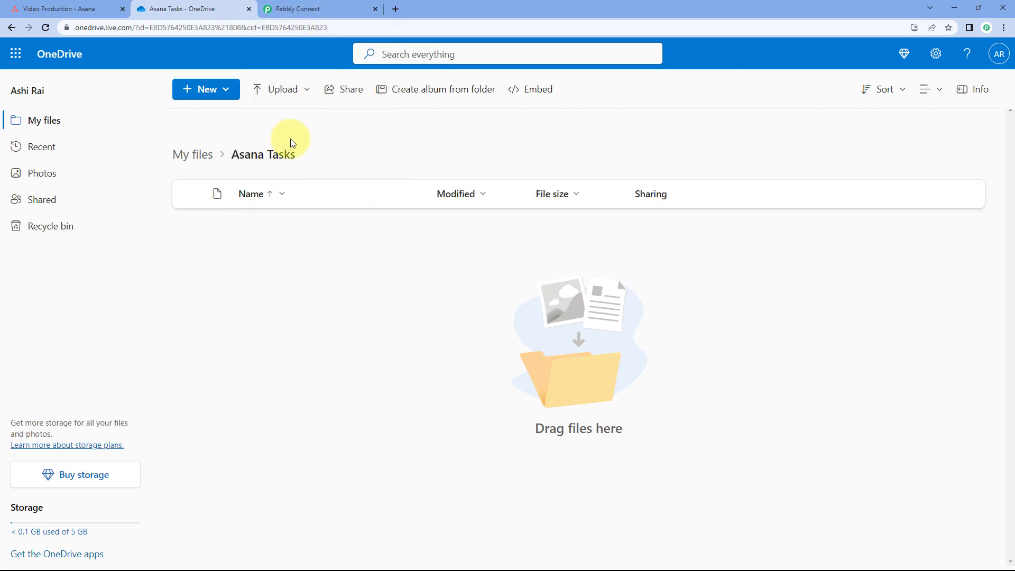
left_click(85, 8)
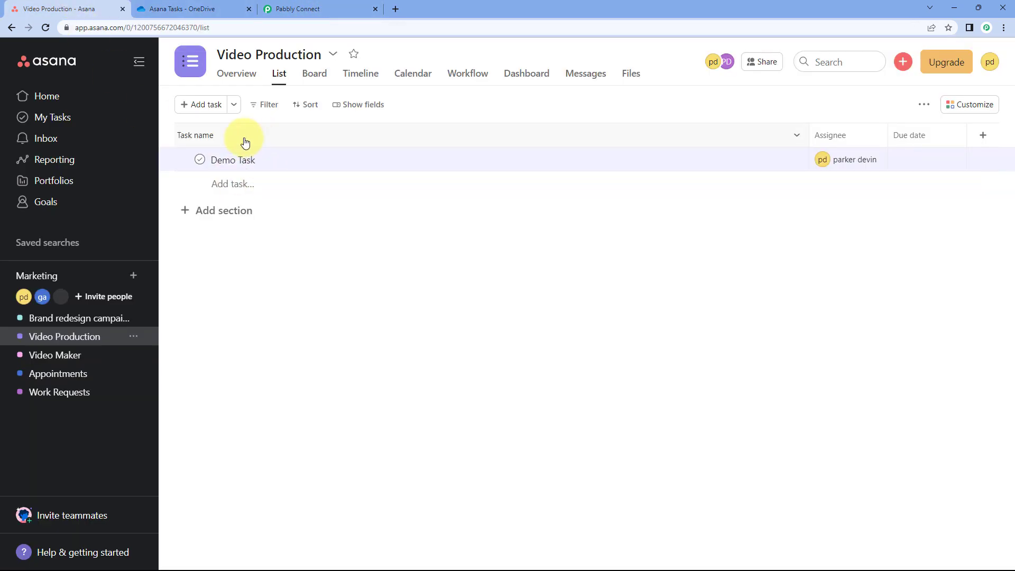
- In Pabbly Connect, set the OneDrive action event to Create Root Folder's Child Folder and open its account connection settings
left_click(328, 8)
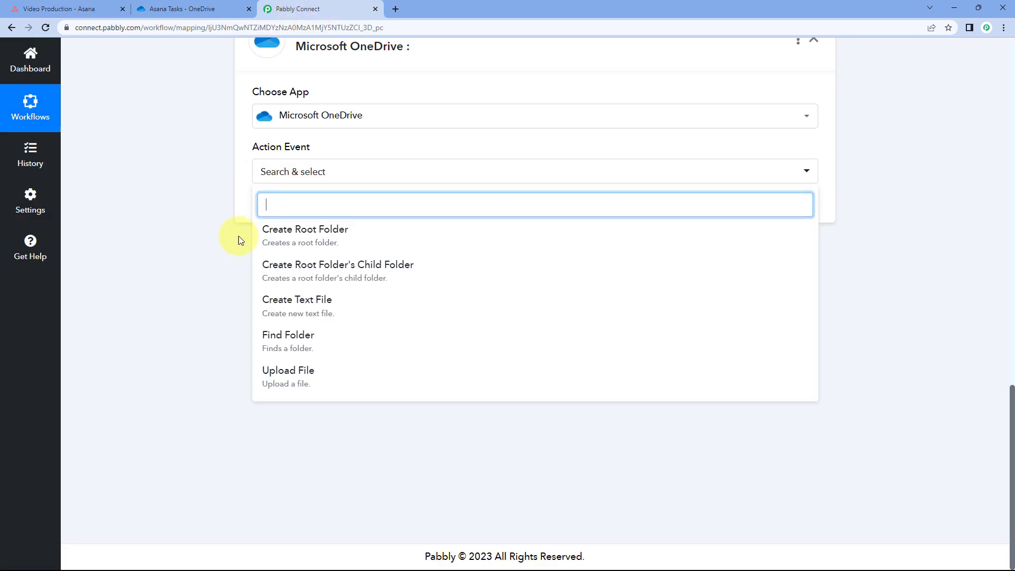
left_click(281, 271)
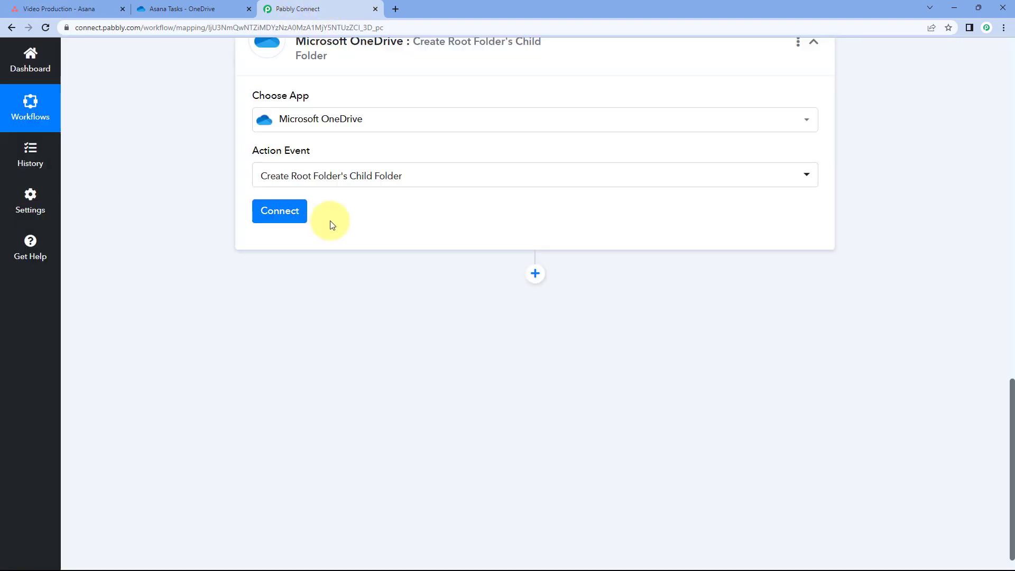
left_click(283, 212)
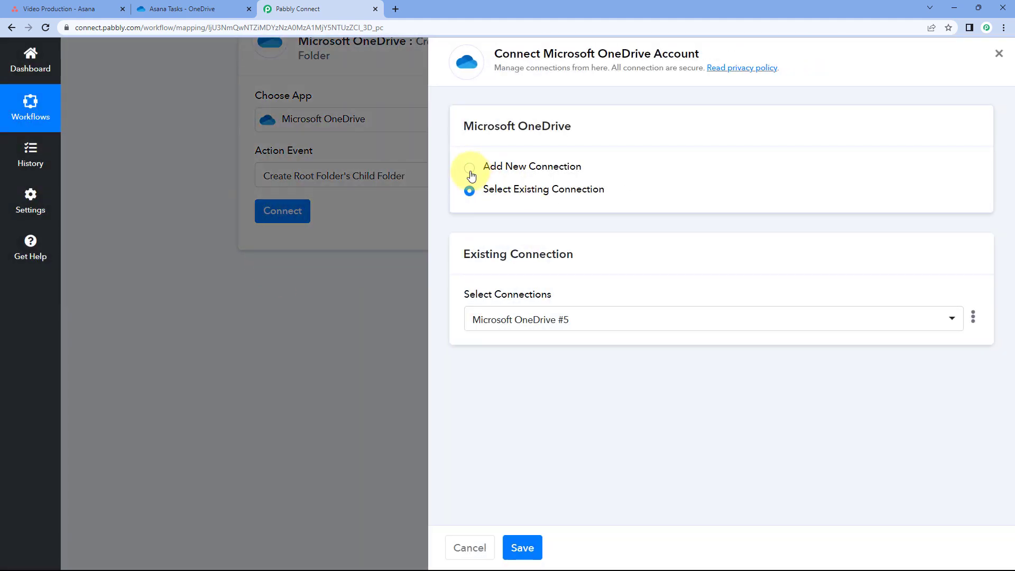
- Add a new Microsoft OneDrive connection, choosing the Microsoft account and granting Pabbly Connect the requested access
left_click(470, 170)
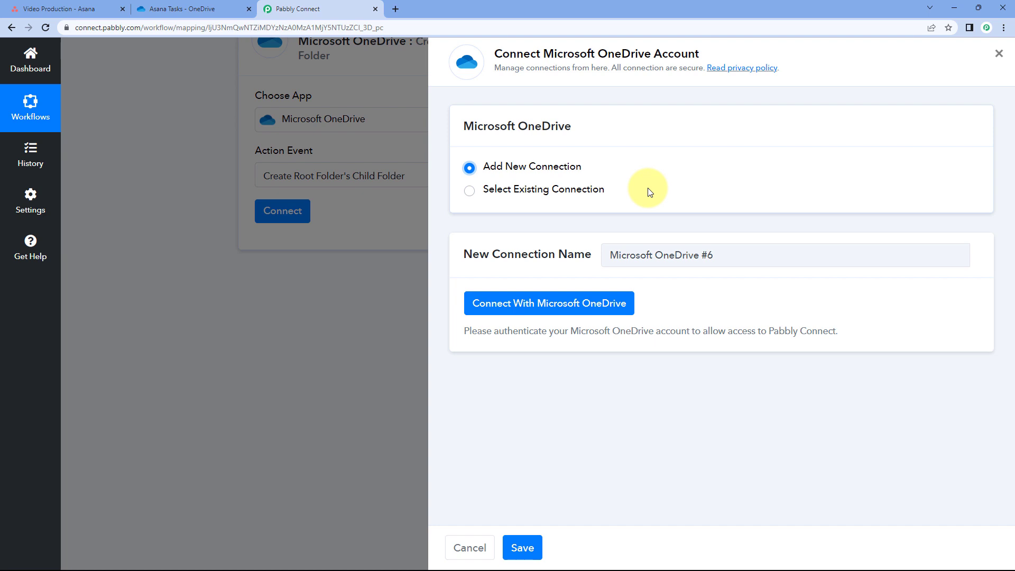
left_click(553, 310)
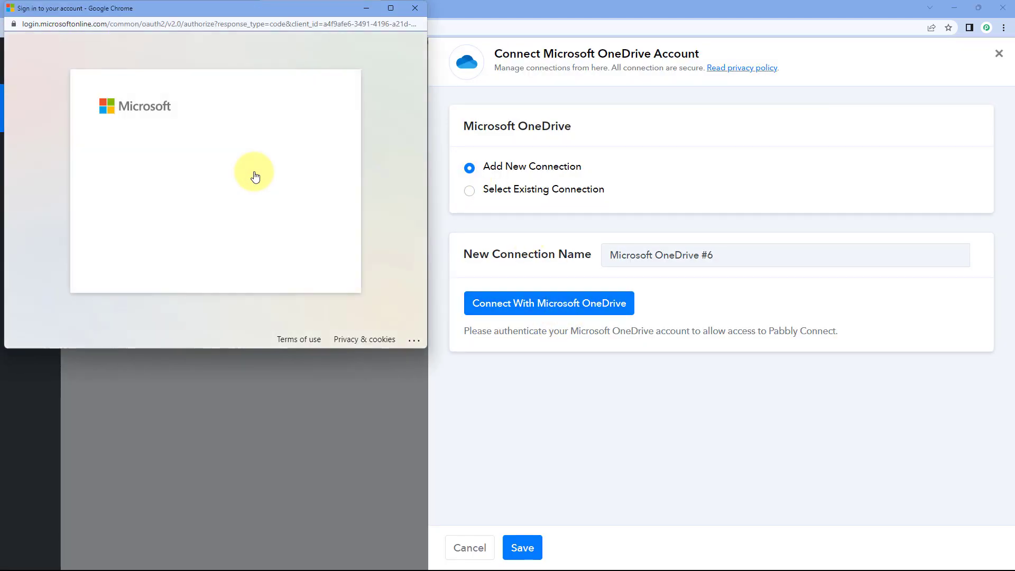
left_click(164, 199)
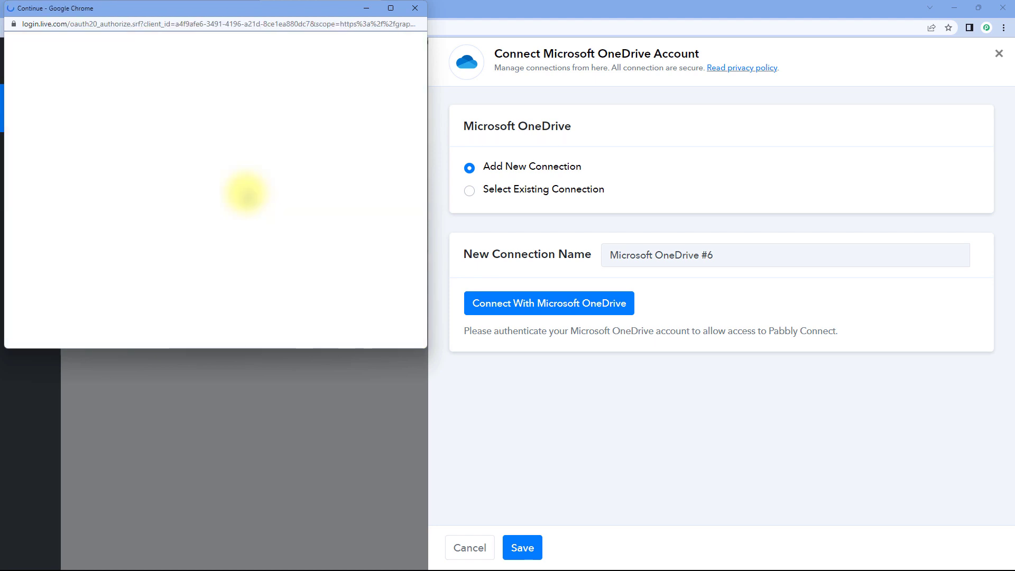
scroll(247, 193, "down", 5)
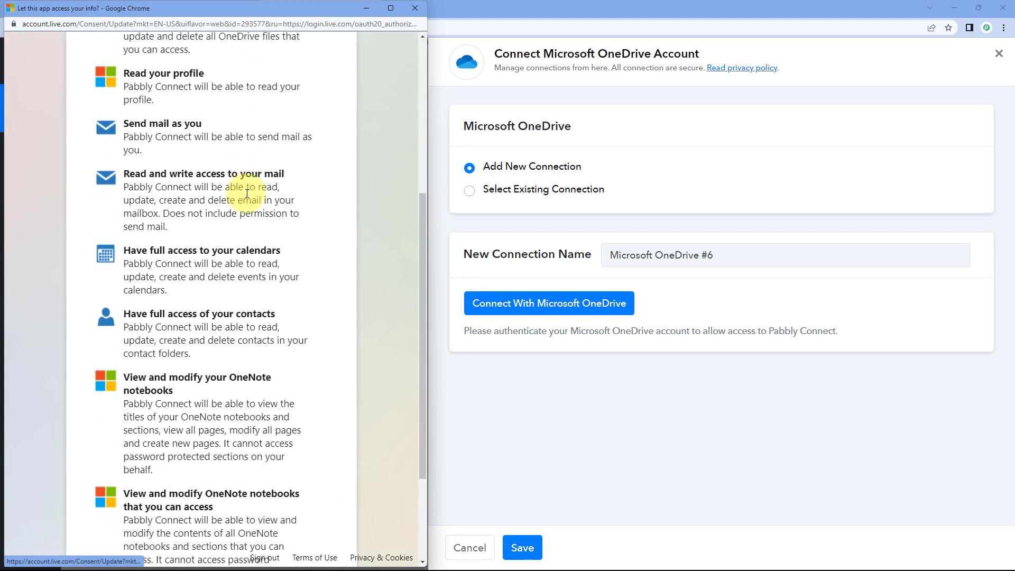
scroll(240, 195, "down", 3)
left_click(293, 509)
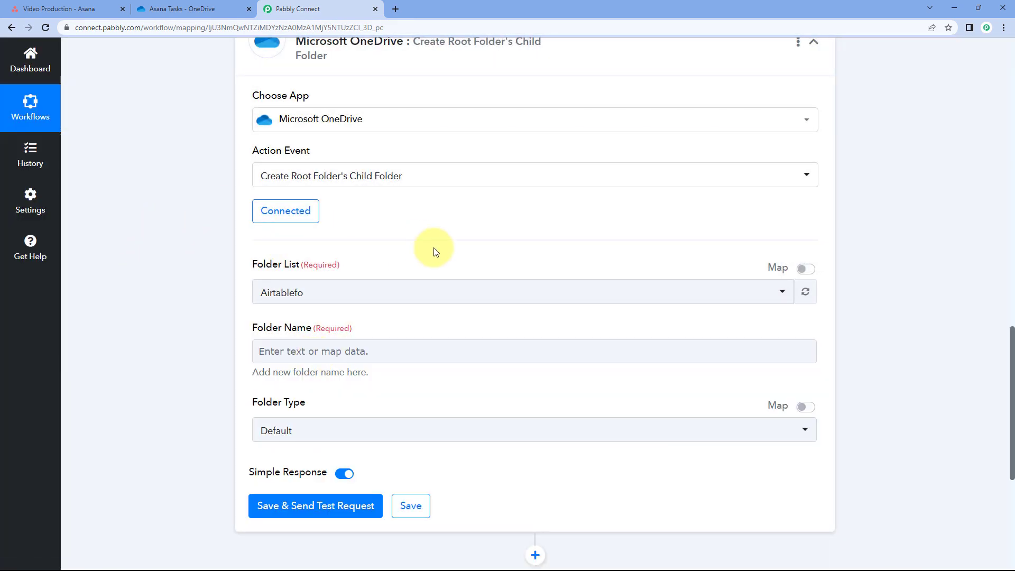
- Set the Folder List to Asana Tasks, checking the parent folder's name in OneDrive
scroll(426, 245, "down", 2)
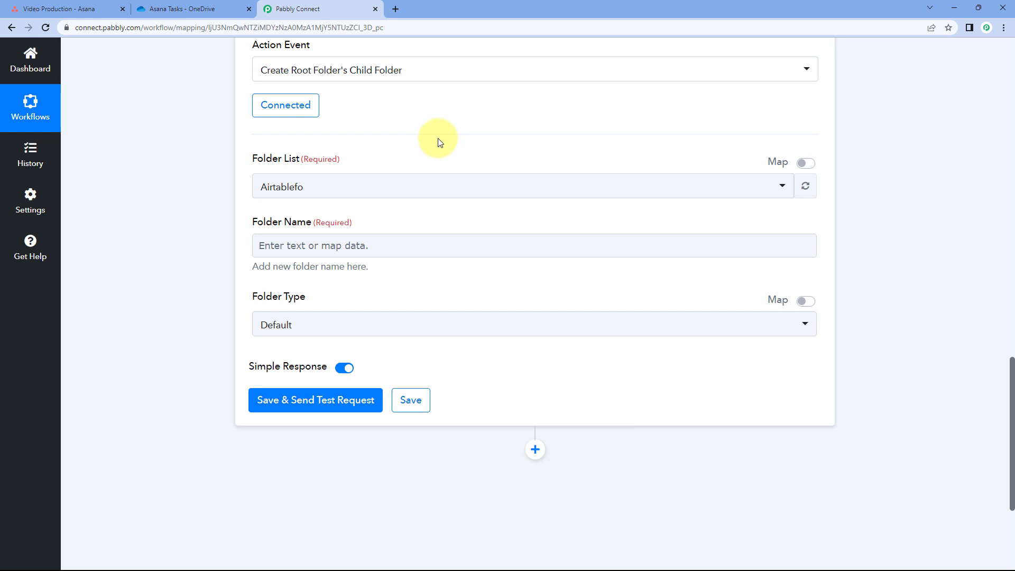
left_click(335, 186)
scroll(218, 195, "down", 2)
scroll(306, 187, "down", 1)
scroll(306, 188, "down", 10)
scroll(313, 197, "up", 5)
scroll(313, 199, "up", 4)
left_click(190, 9)
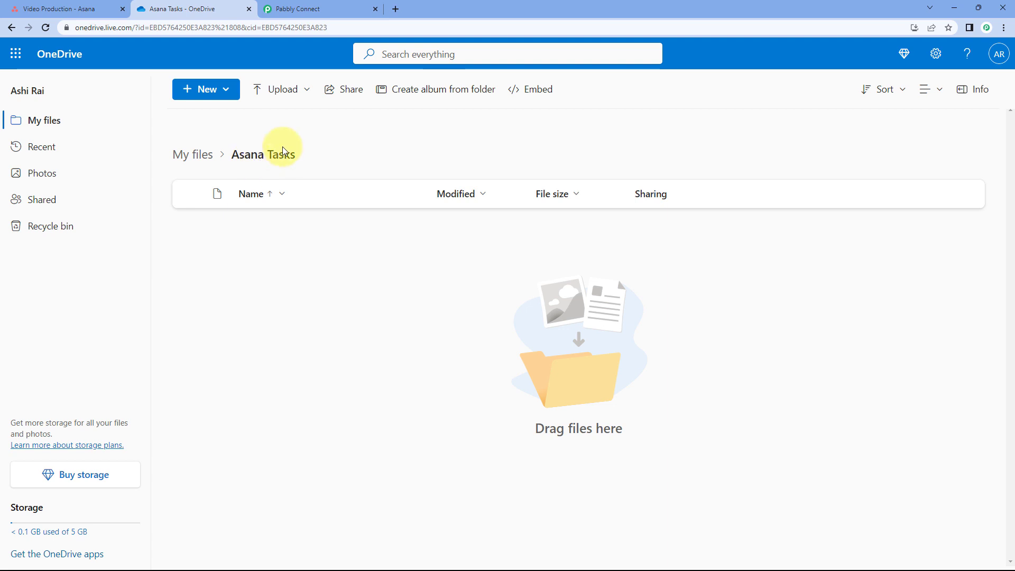
left_click(320, 6)
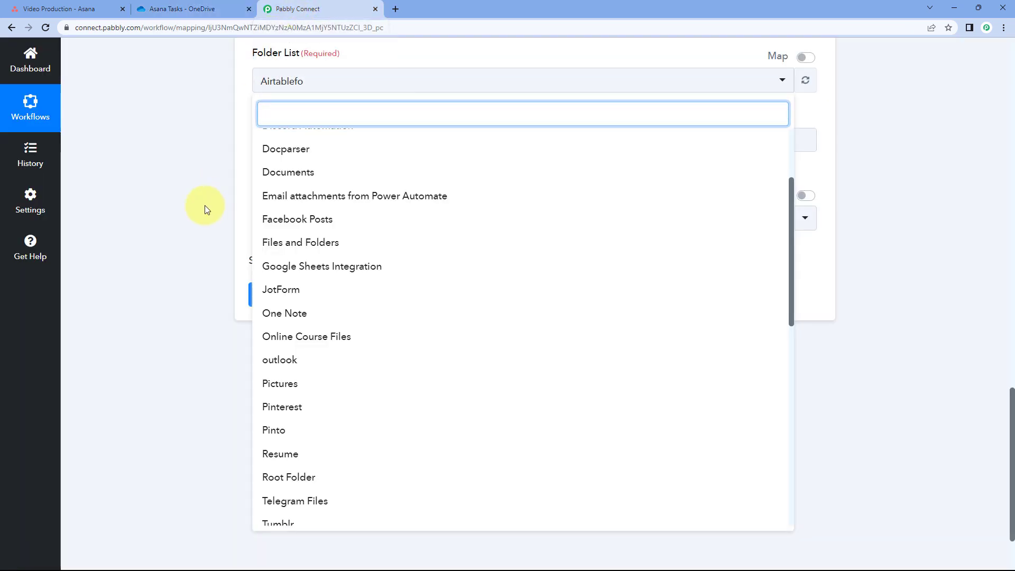
scroll(290, 199, "up", 3)
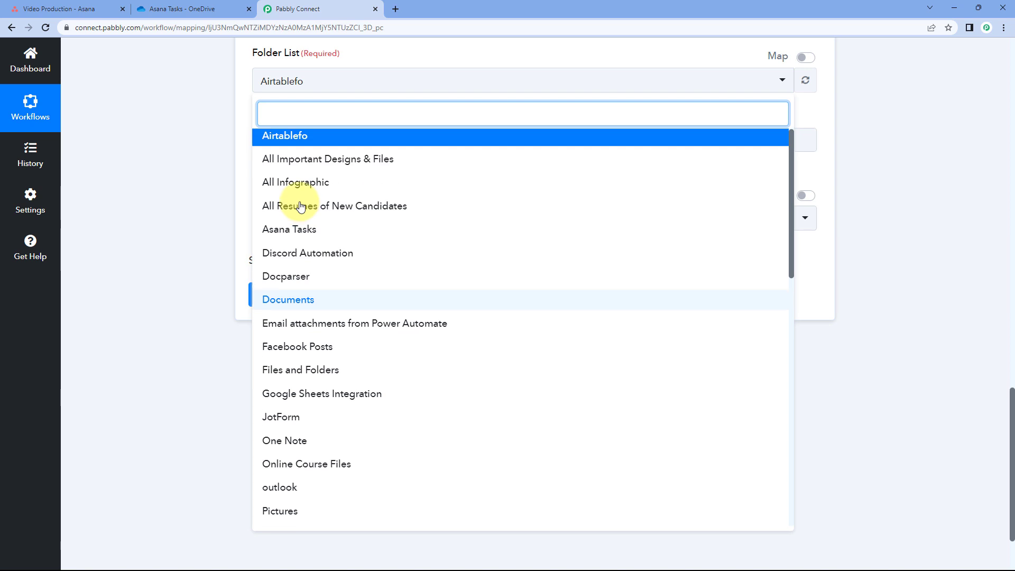
left_click(314, 237)
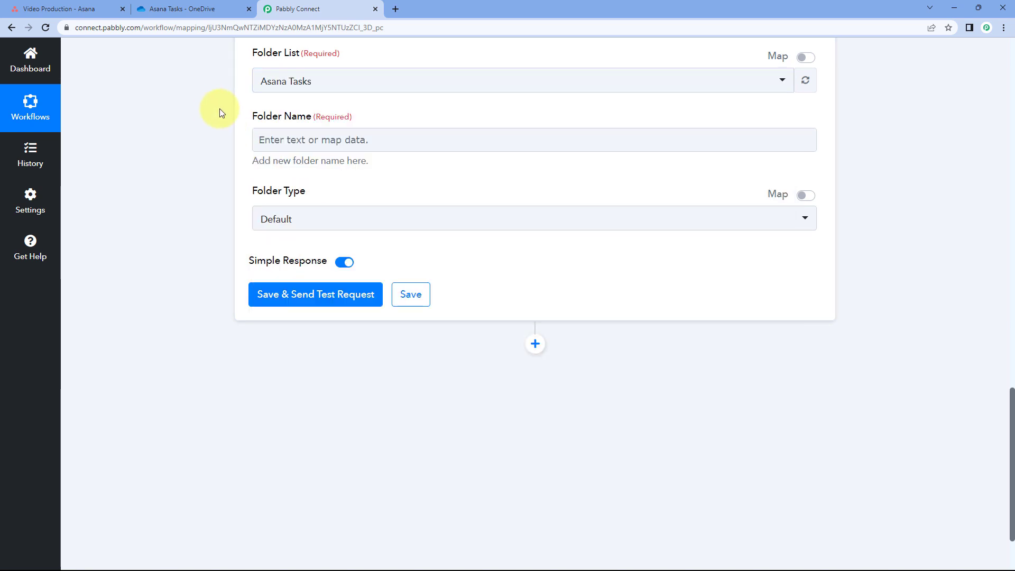
- Review the task in Asana, the Asana Tasks folder in OneDrive, and the Res2 Data Name value in the trigger response
scroll(201, 148, "up", 1)
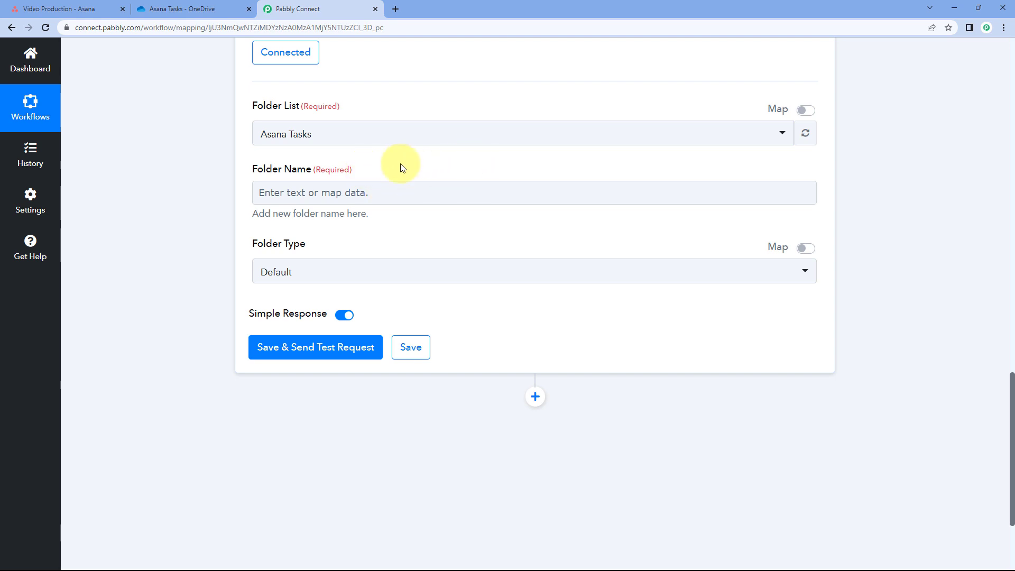
left_click(89, 6)
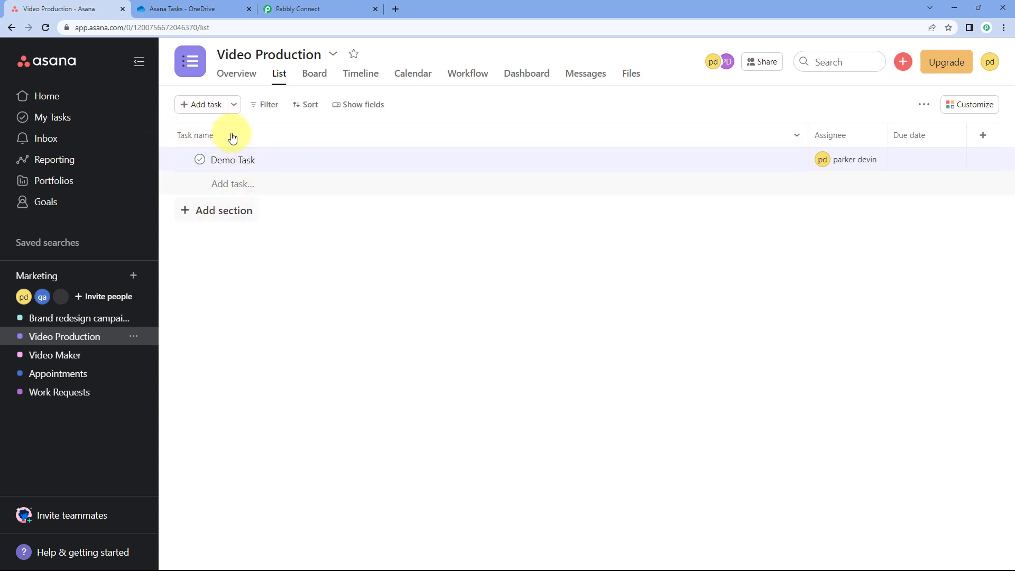
left_click(195, 8)
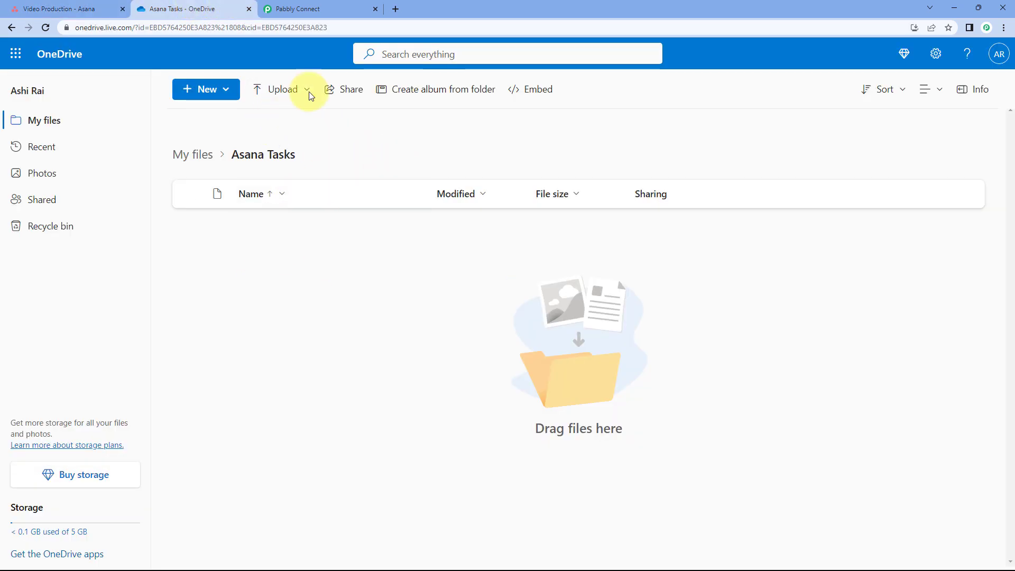
left_click(345, 6)
scroll(185, 226, "up", 10)
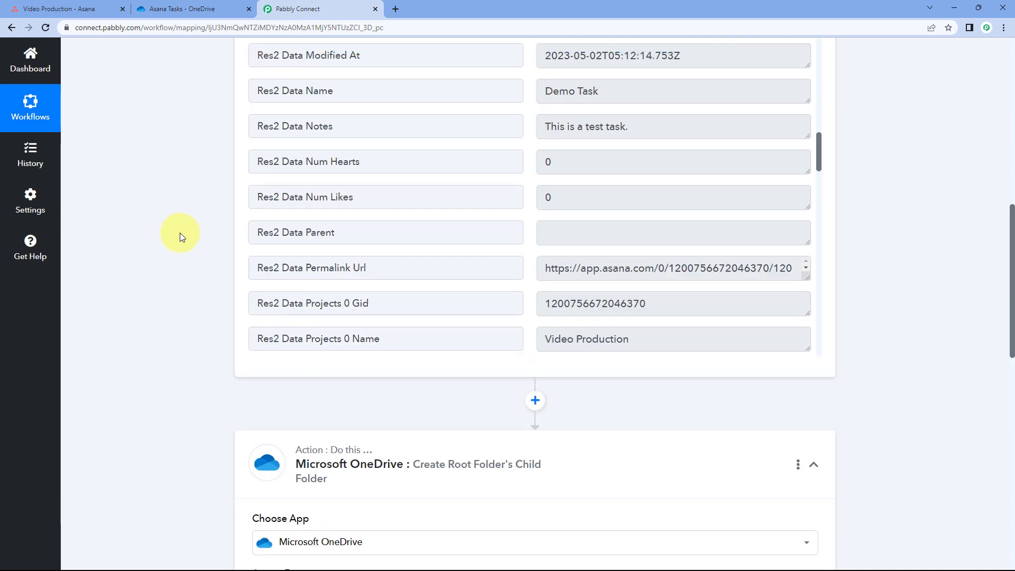
scroll(176, 236, "up", 2)
left_click_drag(641, 259, 539, 257)
left_click(521, 252)
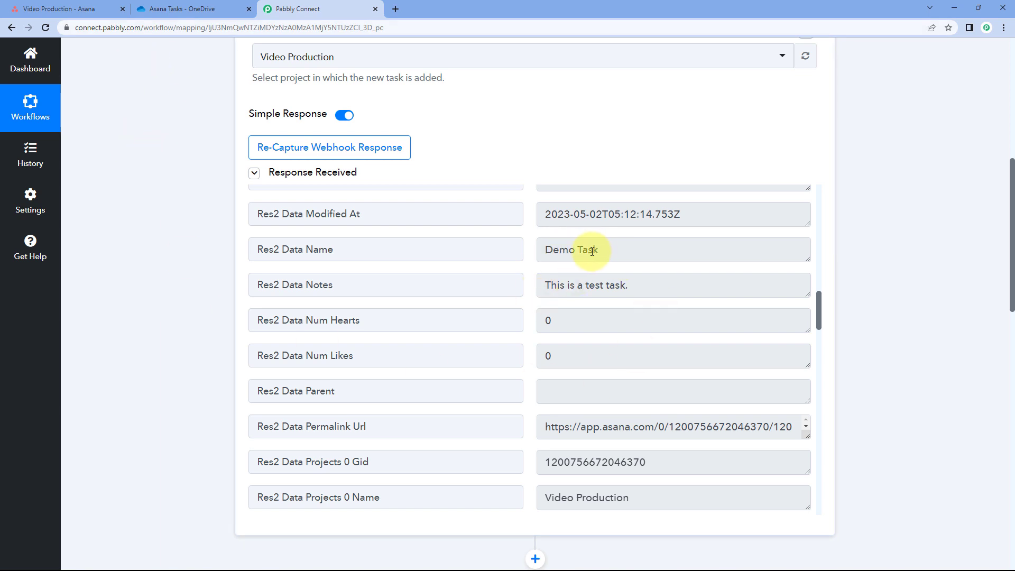
left_click_drag(618, 250, 545, 249)
left_click(527, 255)
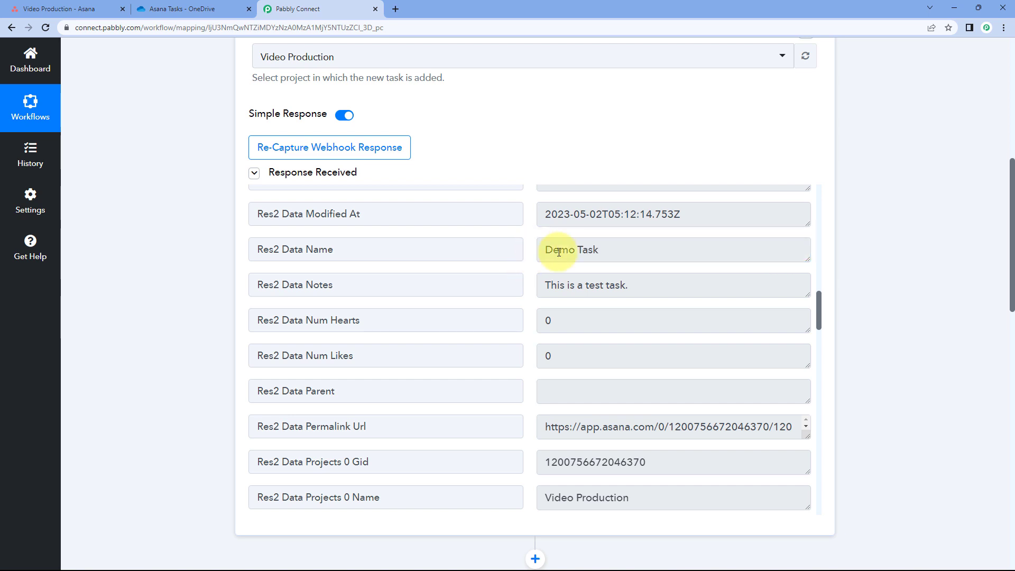
triple_click(584, 249)
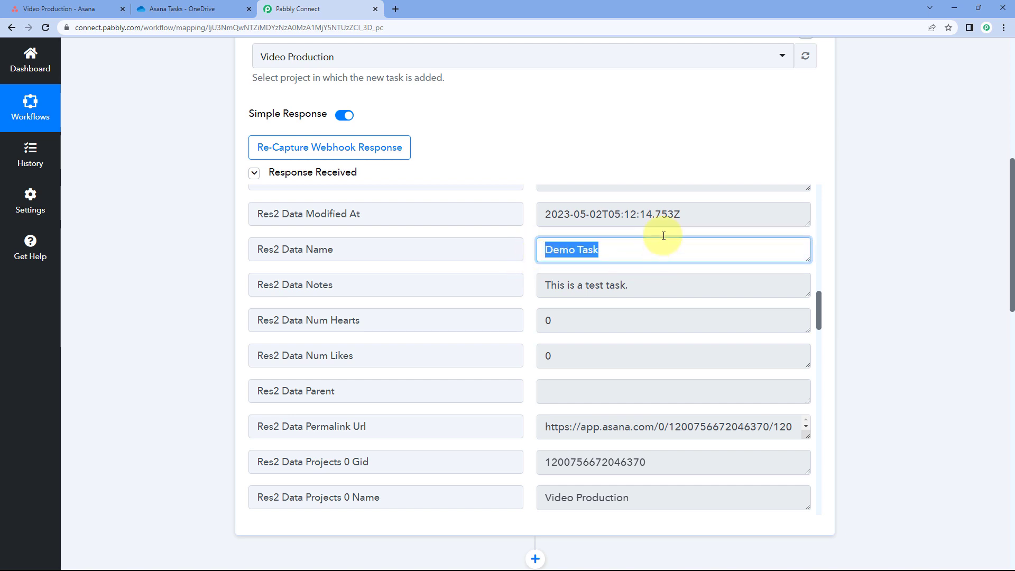
left_click(476, 251)
- Map the OneDrive action's Folder Name to Res2 Data Name from the Asana New Task in Project trigger
scroll(173, 300, "down", 10)
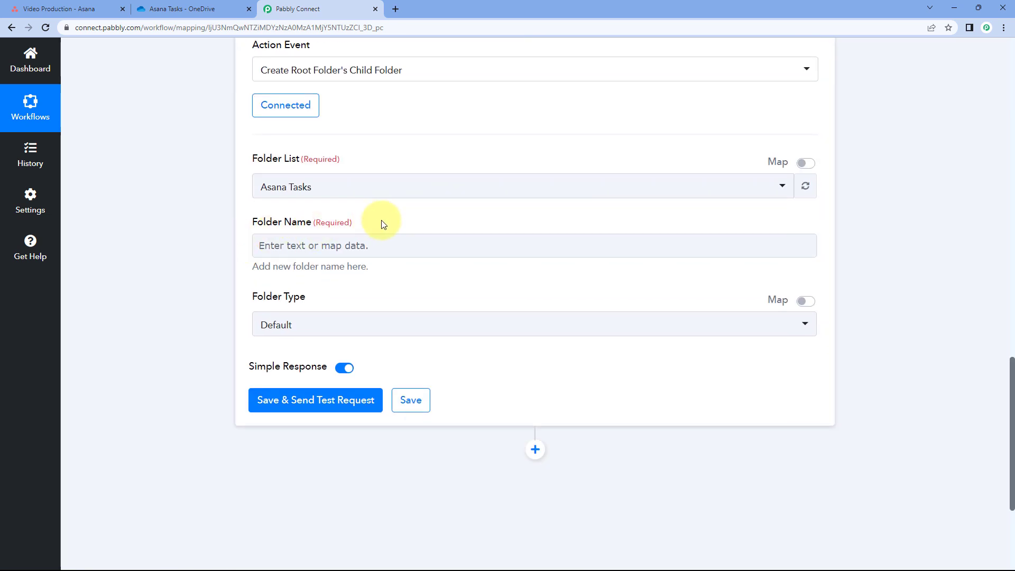
scroll(249, 220, "down", 1)
left_click(282, 188)
scroll(192, 201, "down", 2)
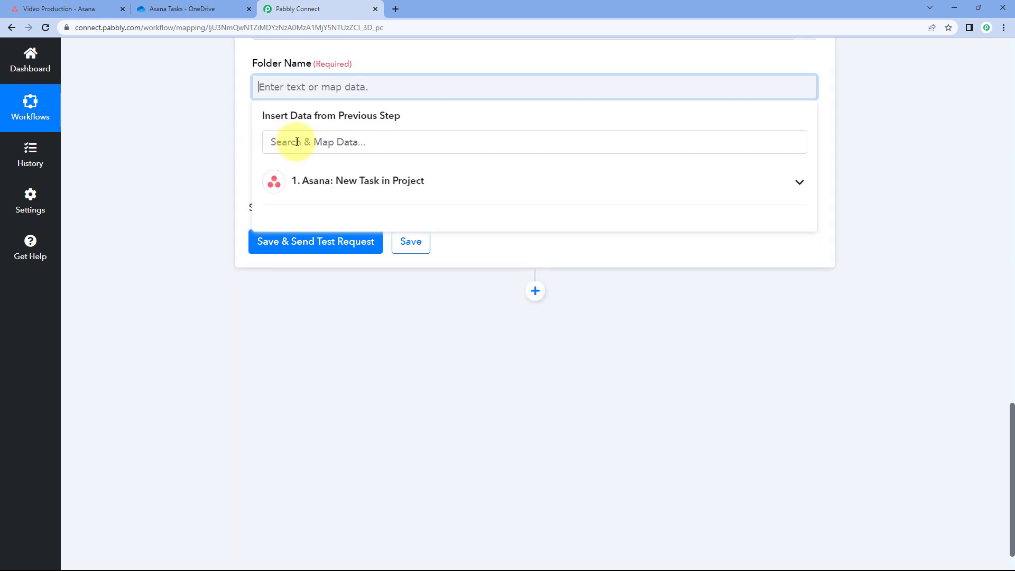
left_click(435, 183)
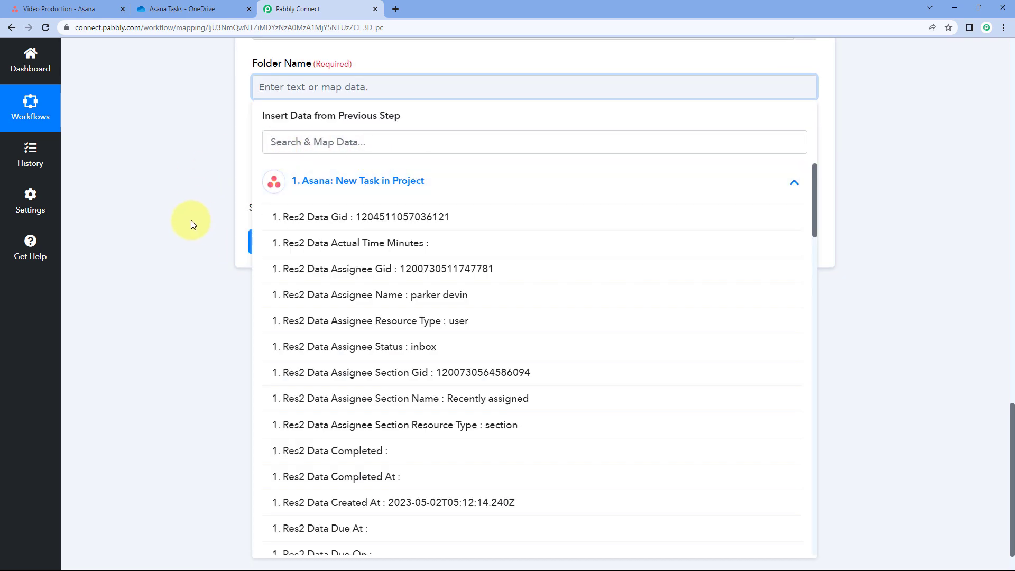
scroll(426, 263, "down", 2)
scroll(423, 259, "down", 4)
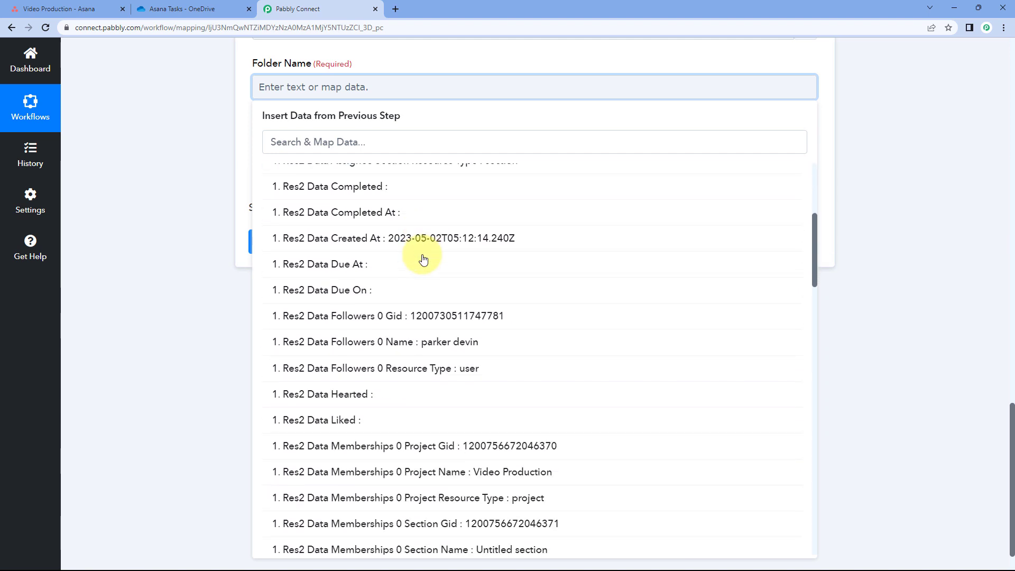
scroll(423, 259, "down", 3)
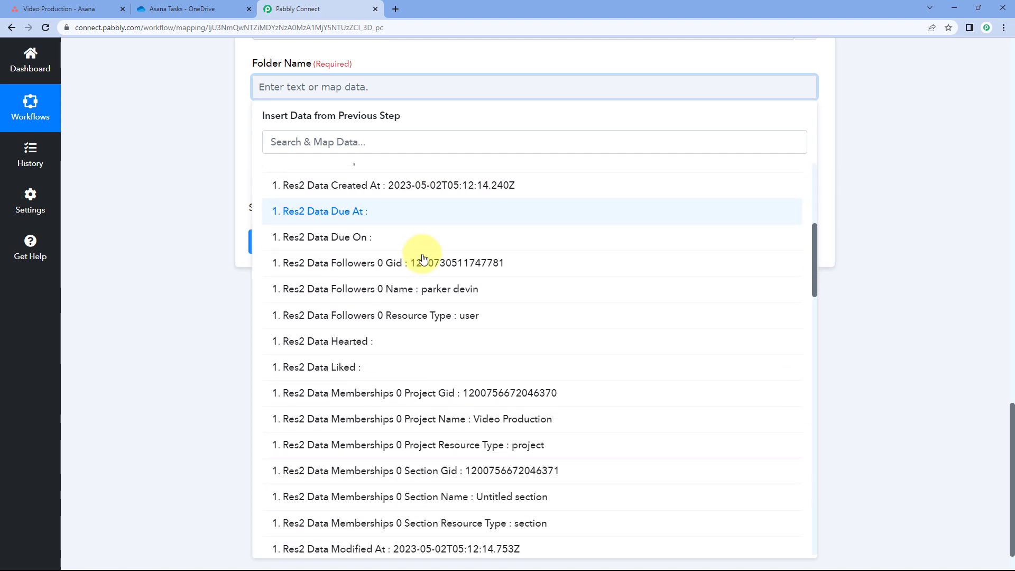
scroll(423, 259, "down", 2)
scroll(423, 258, "down", 4)
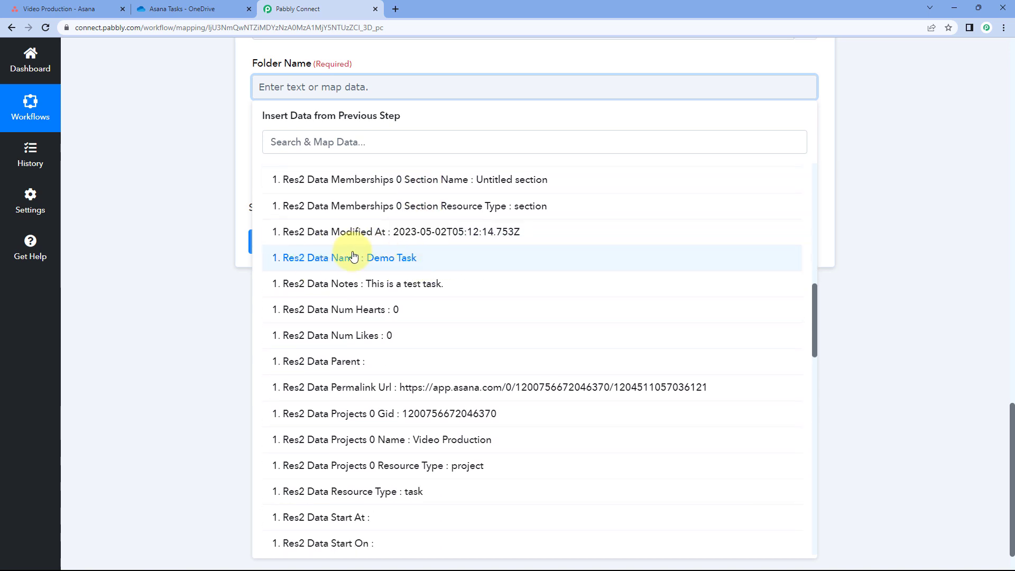
left_click(352, 262)
left_click(197, 170)
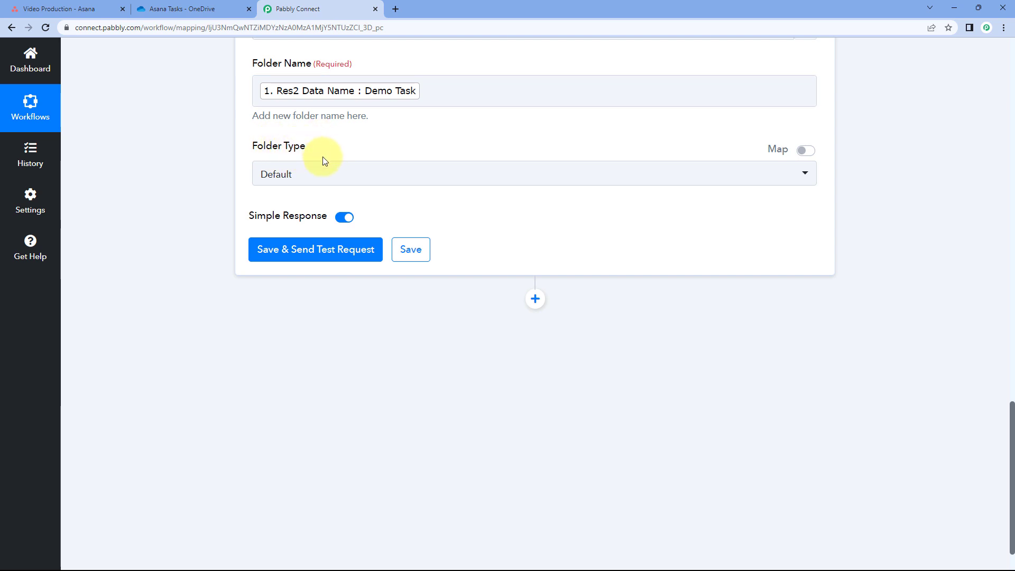
- Set the Folder Type to Default, then save the OneDrive action and send a test request
left_click(325, 175)
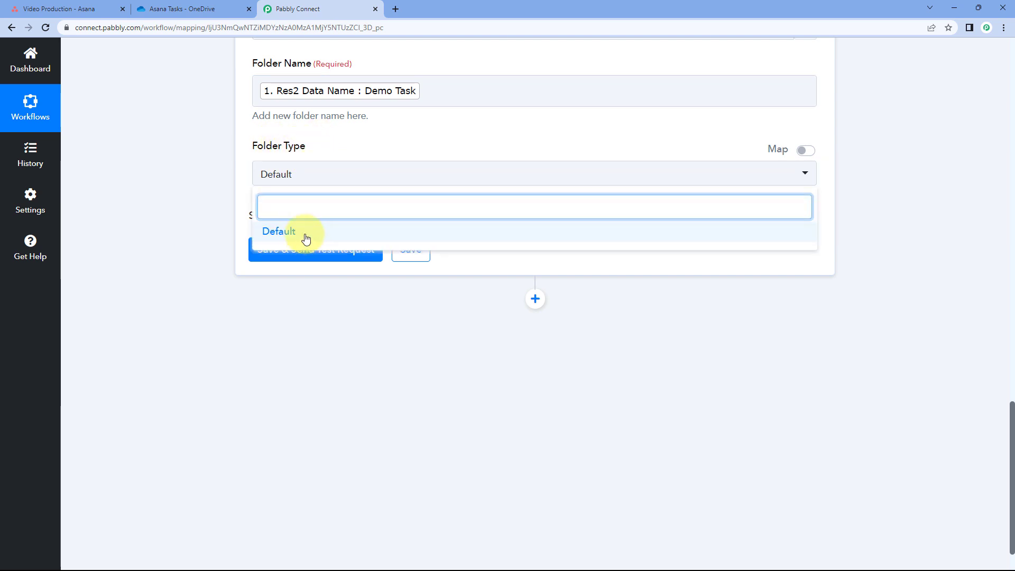
left_click(309, 239)
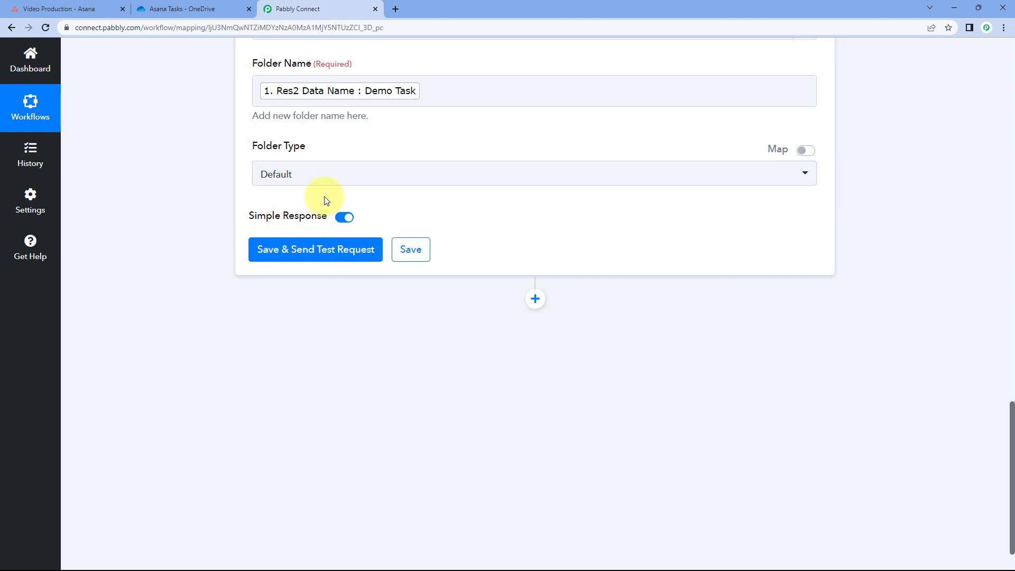
scroll(324, 201, "up", 3)
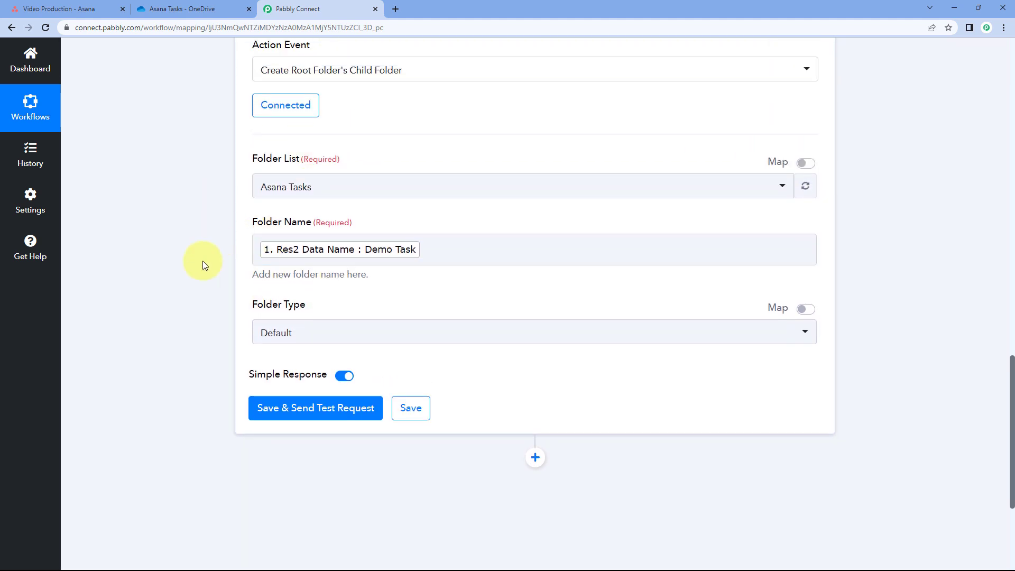
scroll(228, 286, "down", 3)
left_click(316, 254)
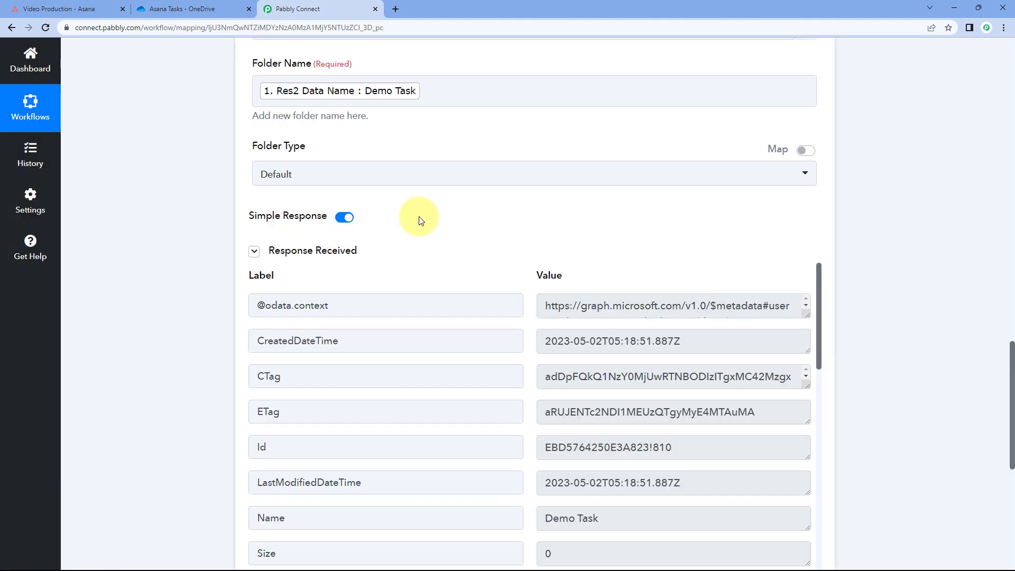
- Examine the response fields returned for the OneDrive test request
scroll(418, 217, "down", 2)
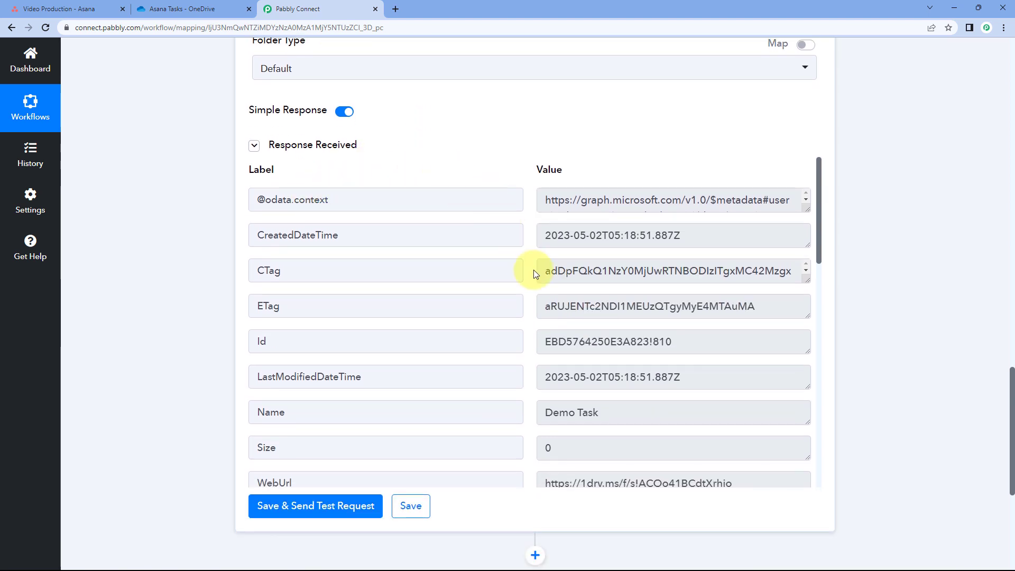
scroll(534, 270, "down", 5)
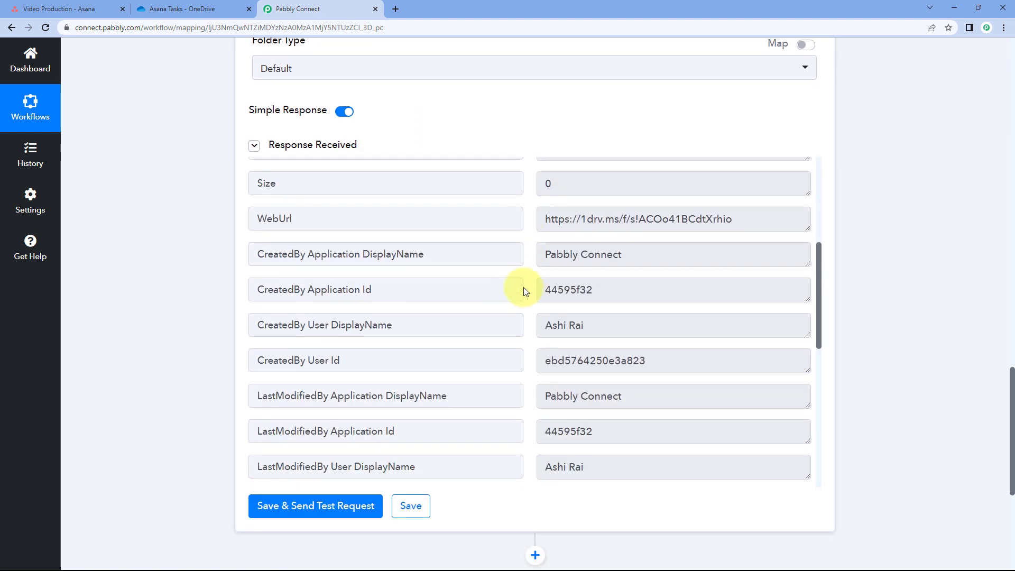
scroll(525, 291, "down", 3)
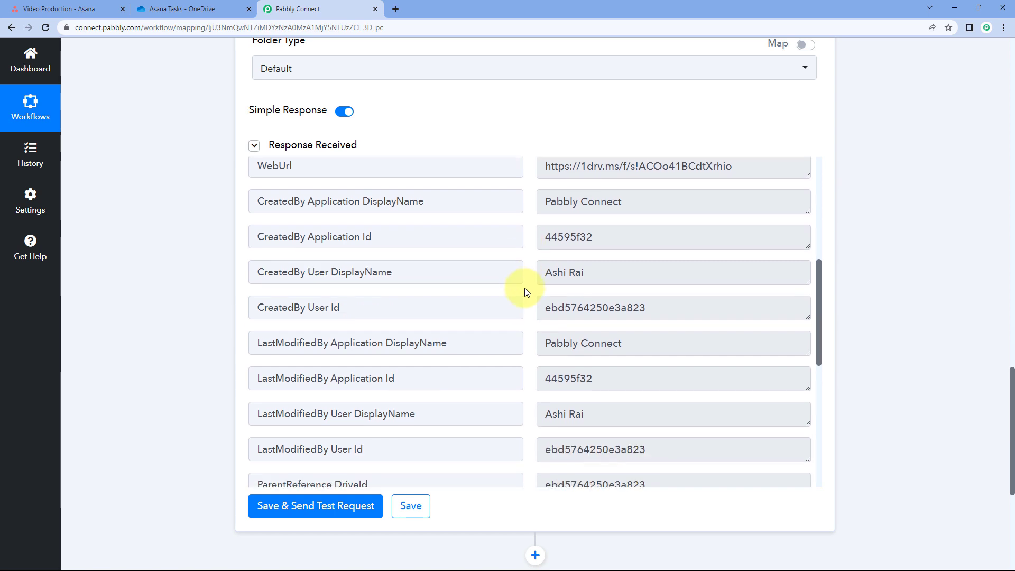
scroll(526, 291, "up", 2)
scroll(526, 291, "up", 9)
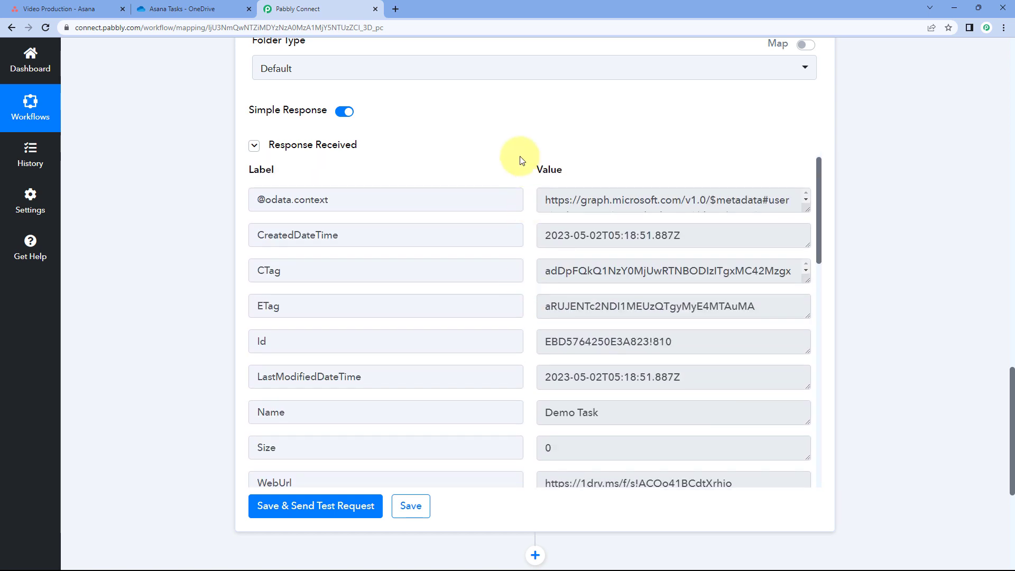
scroll(458, 168, "up", 2)
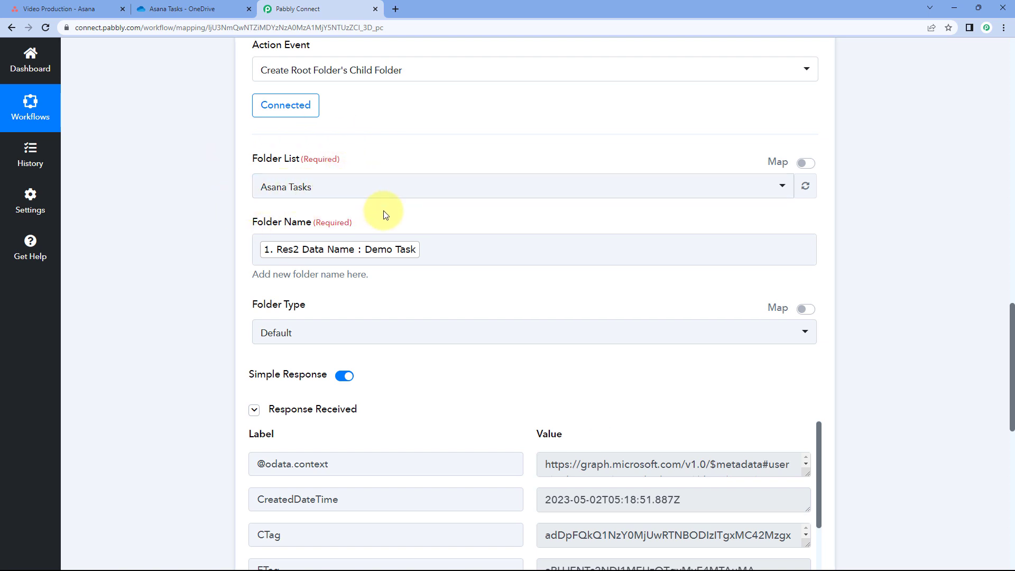
- Reload OneDrive's Asana Tasks folder, open the Demo Task folder and compare its name with the task in Asana
left_click(187, 7)
left_click(47, 28)
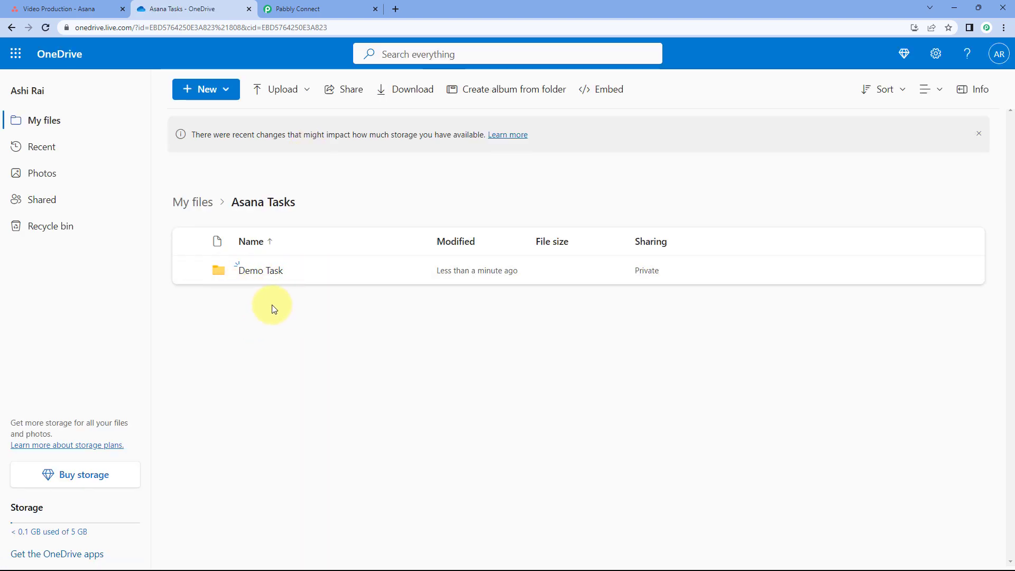
left_click(259, 272)
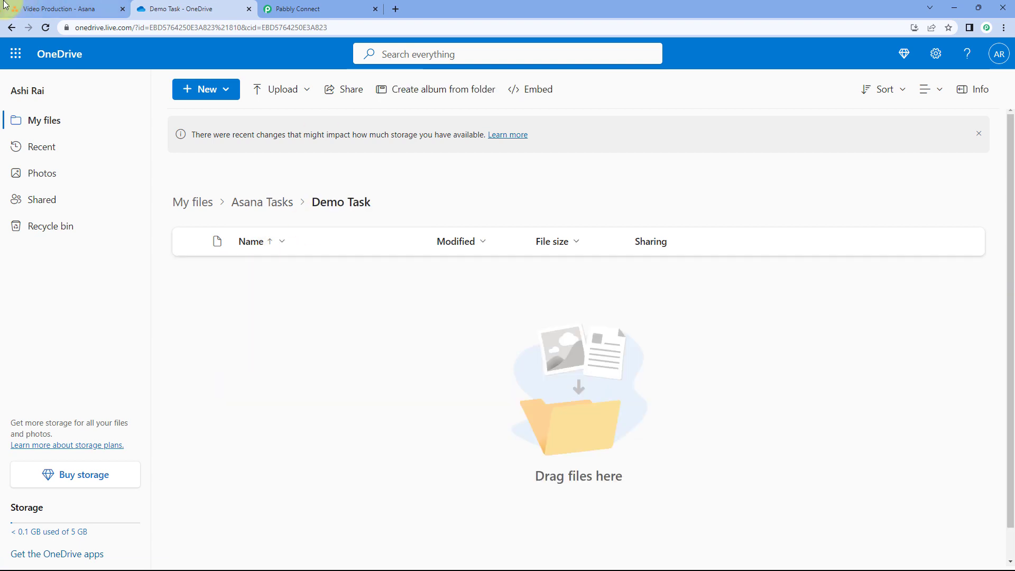
left_click(6, 5)
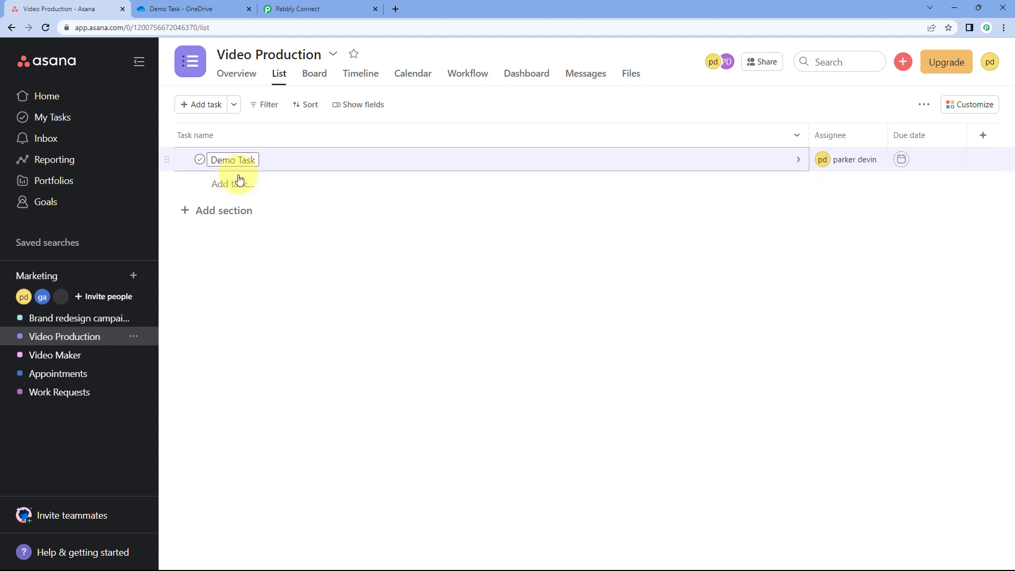
left_click(211, 8)
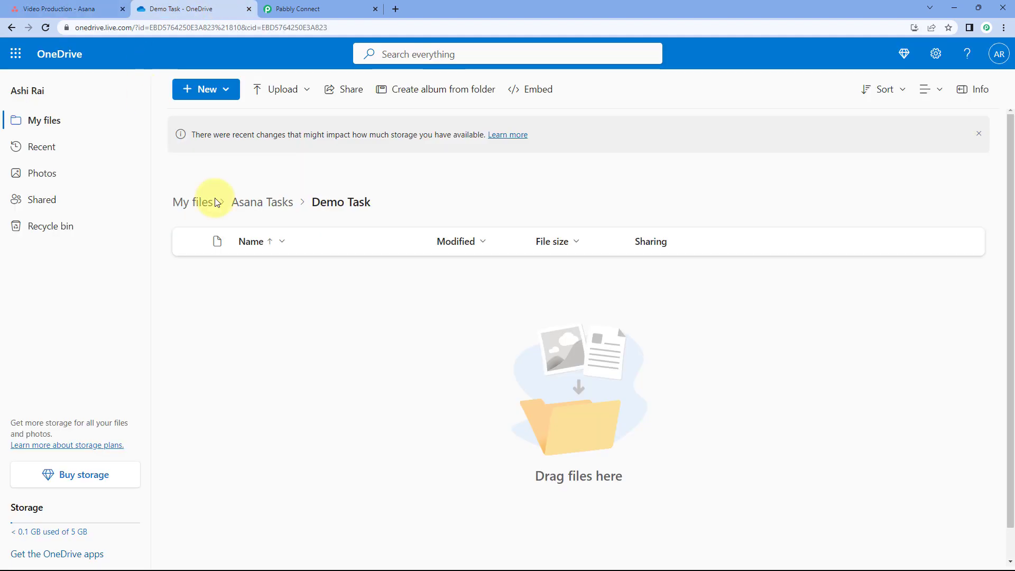
- In Pabbly Connect, collapse the Microsoft OneDrive action and the Asana trigger of the workflow
left_click(349, 5)
scroll(787, 211, "up", 4)
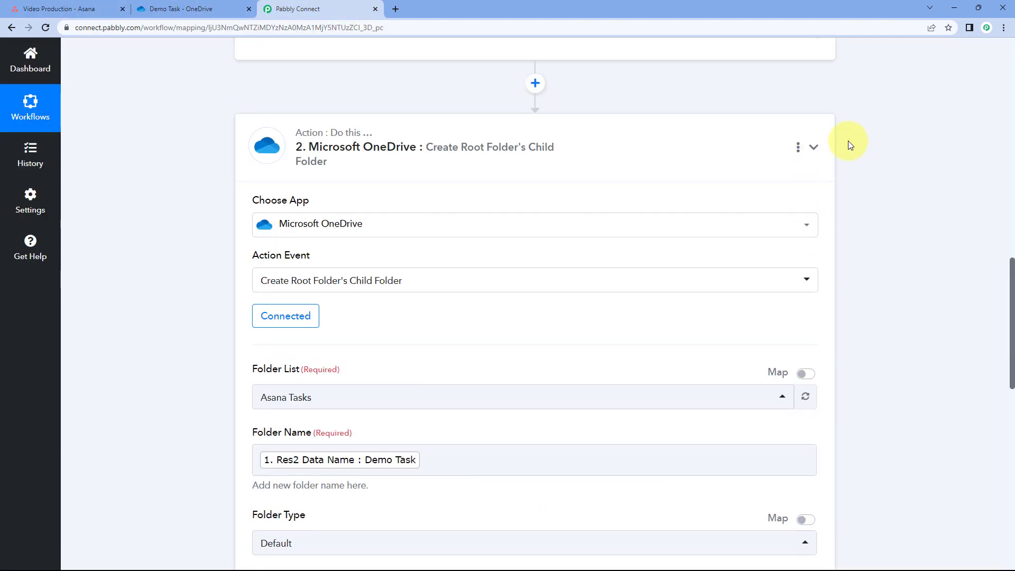
left_click(828, 140)
scroll(843, 168, "up", 10)
left_click(814, 224)
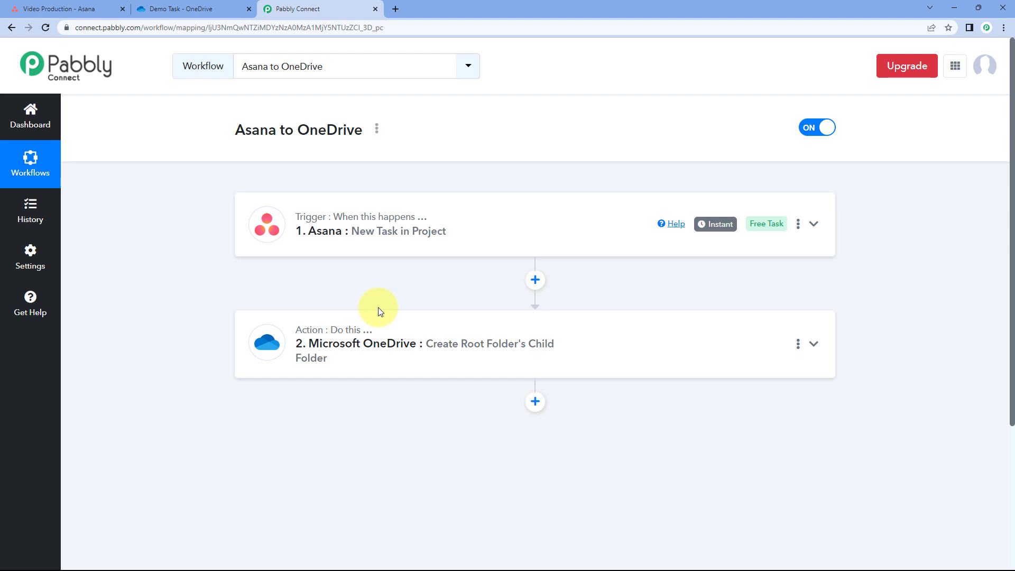
- In Asana, create the task "Real-Time Test" in the Video Production project with the description "We are testing this automation."
left_click(73, 8)
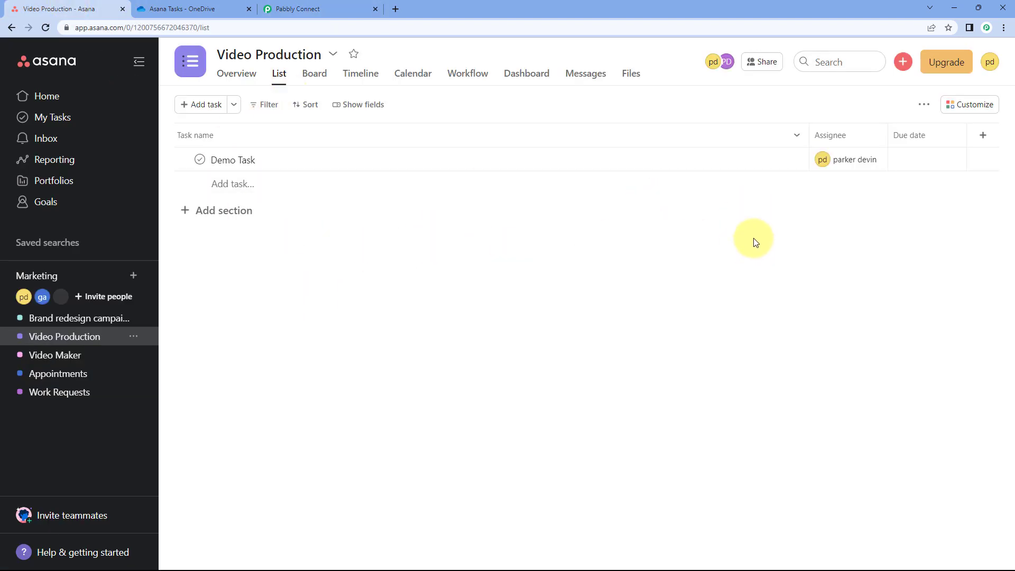
left_click(903, 61)
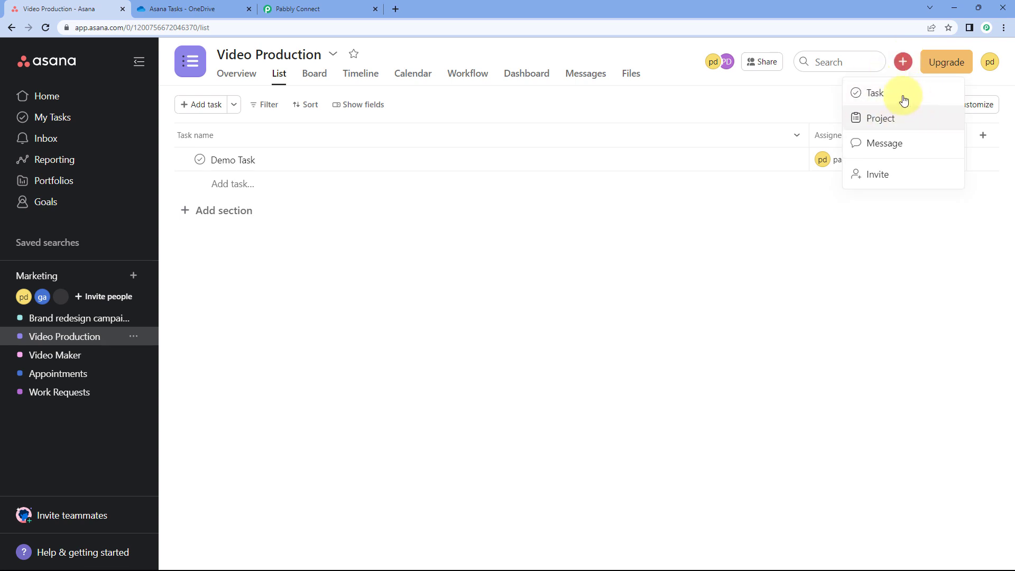
left_click(887, 94)
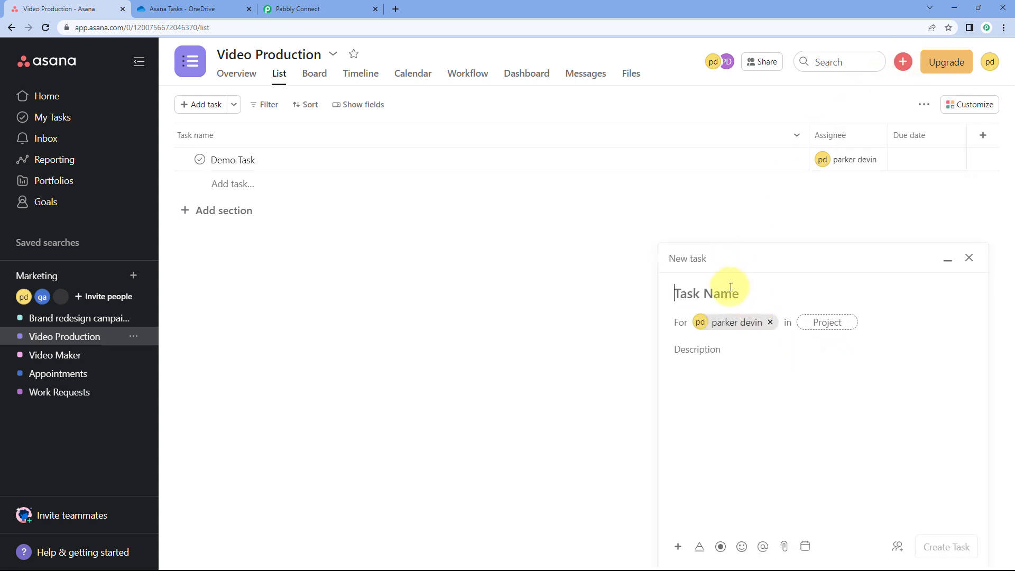
type("Real-Time Test")
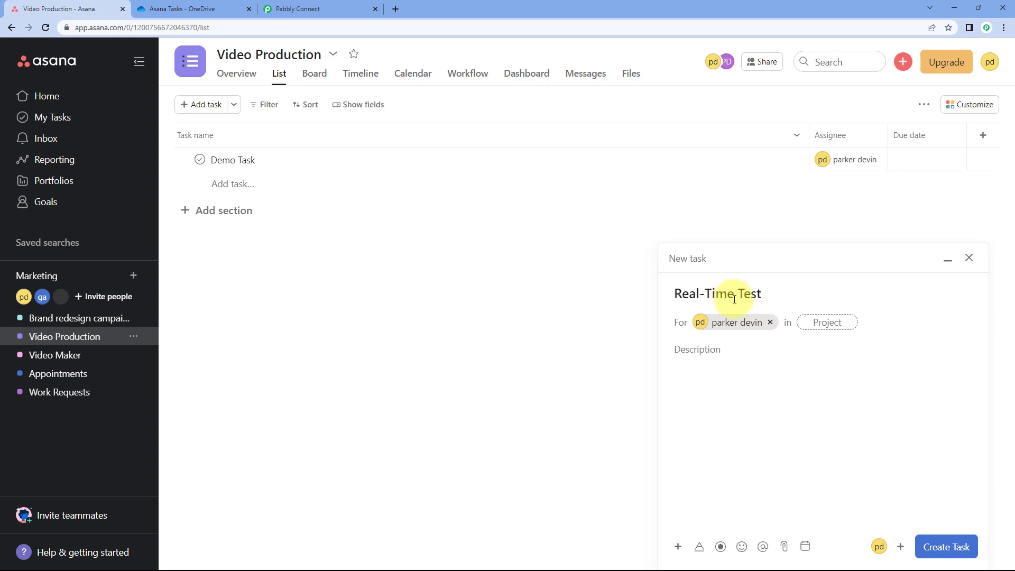
left_click(849, 326)
left_click(724, 366)
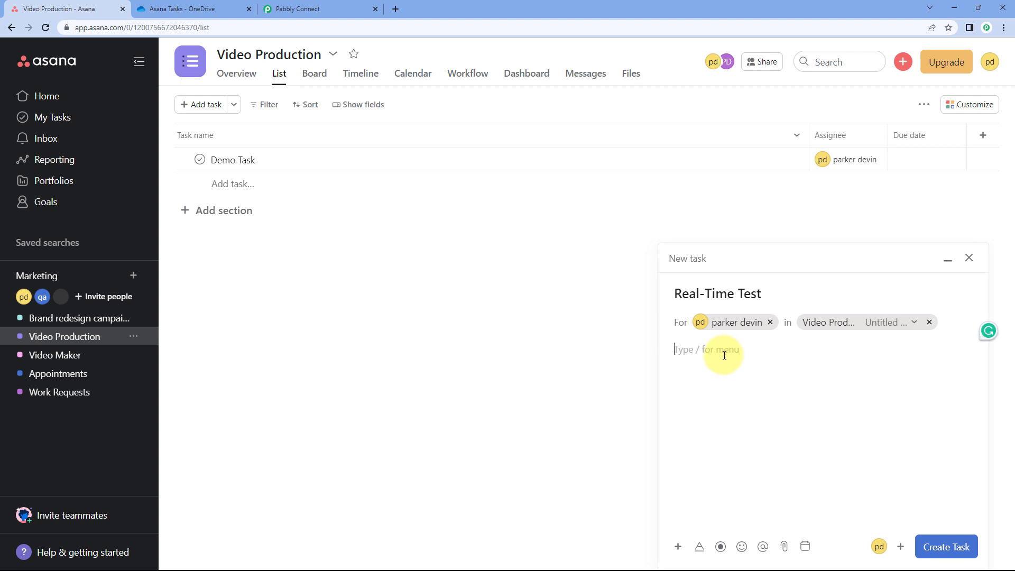
type("We are testing this automation.")
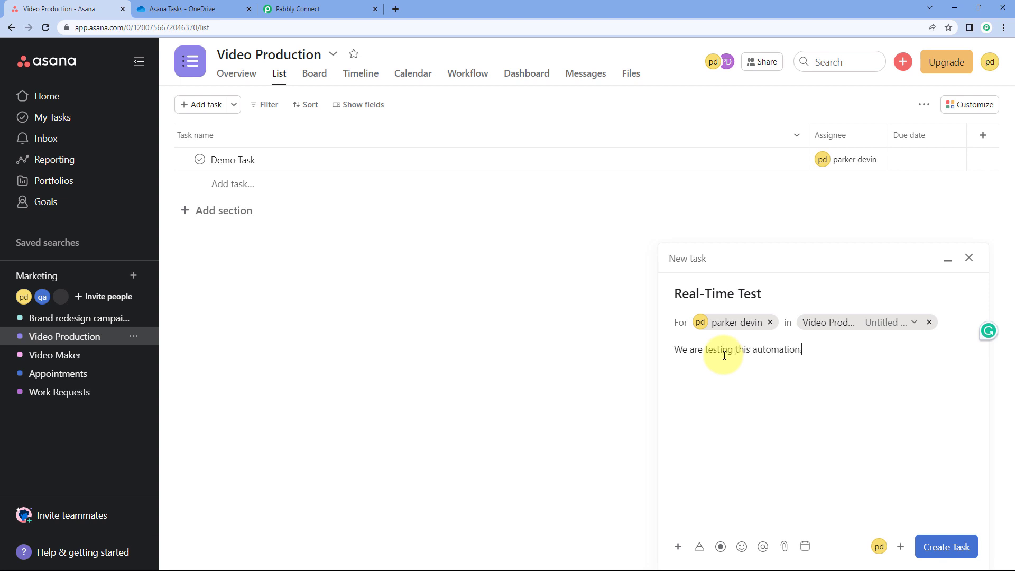
left_click(946, 547)
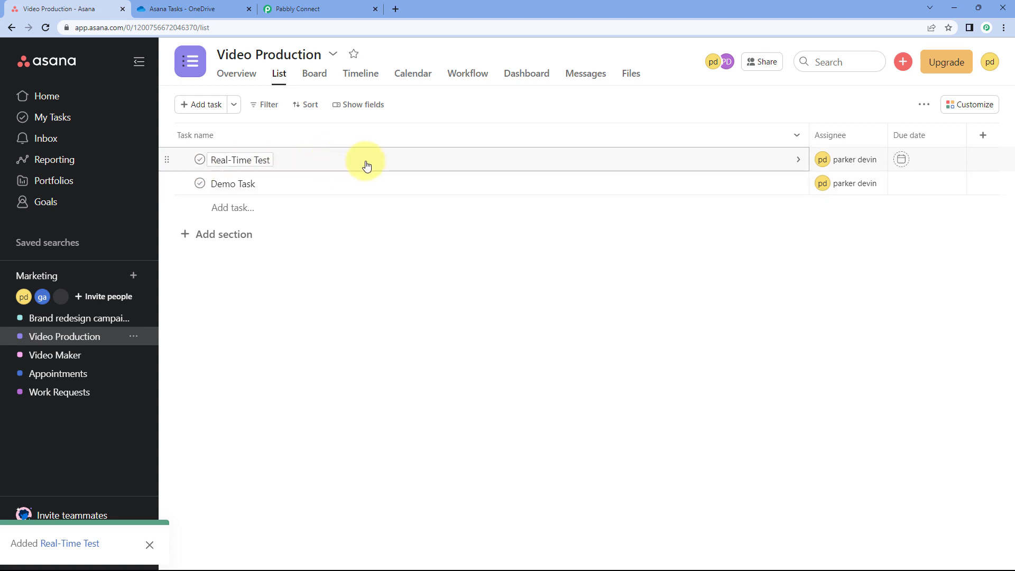
- Reload OneDrive's Asana Tasks folder, check the Real-Time Test folder against the Asana task, and return to the Pabbly Connect workflow
left_click(226, 7)
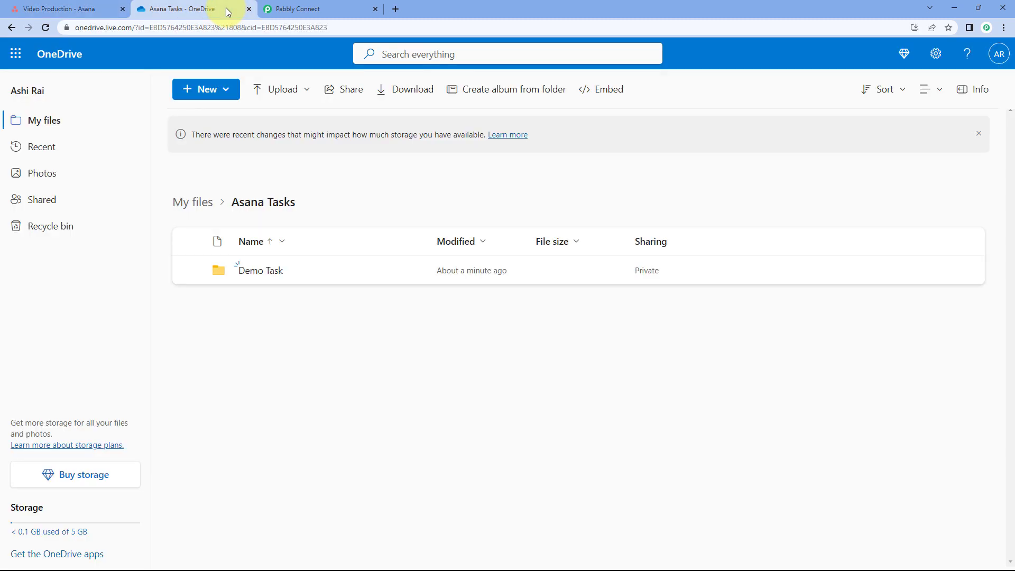
left_click(44, 28)
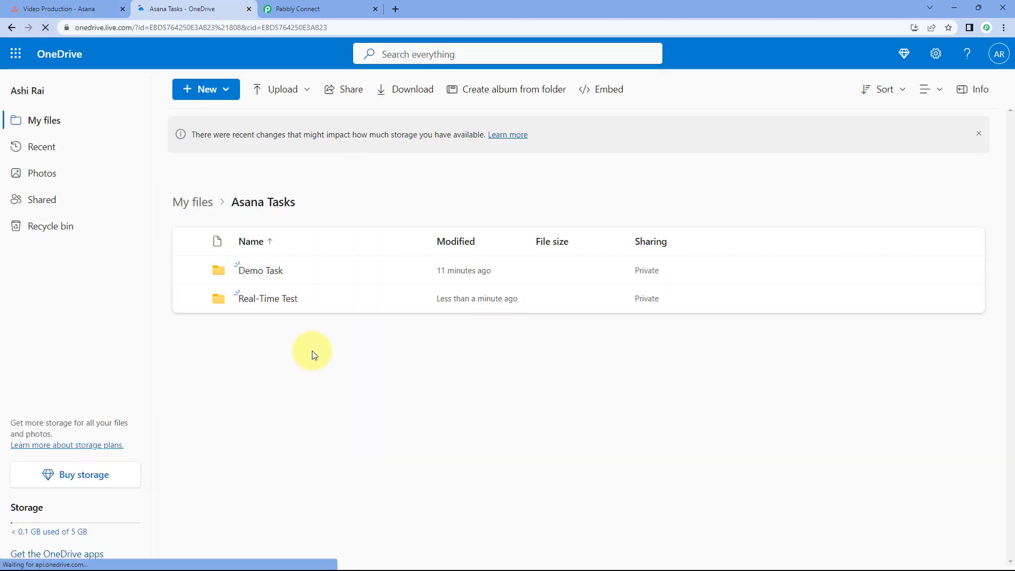
left_click(267, 299)
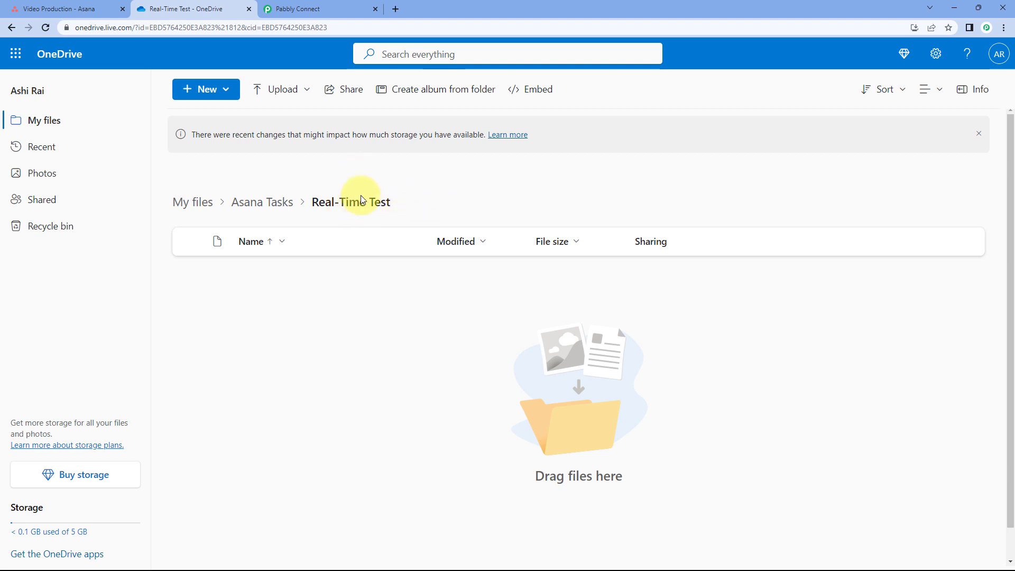
left_click(53, 9)
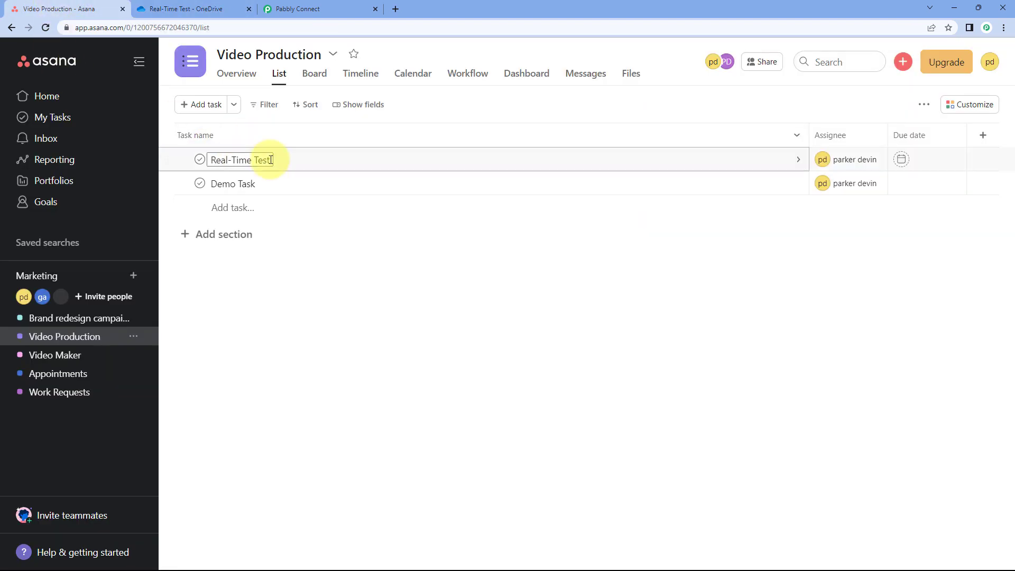
left_click(226, 160)
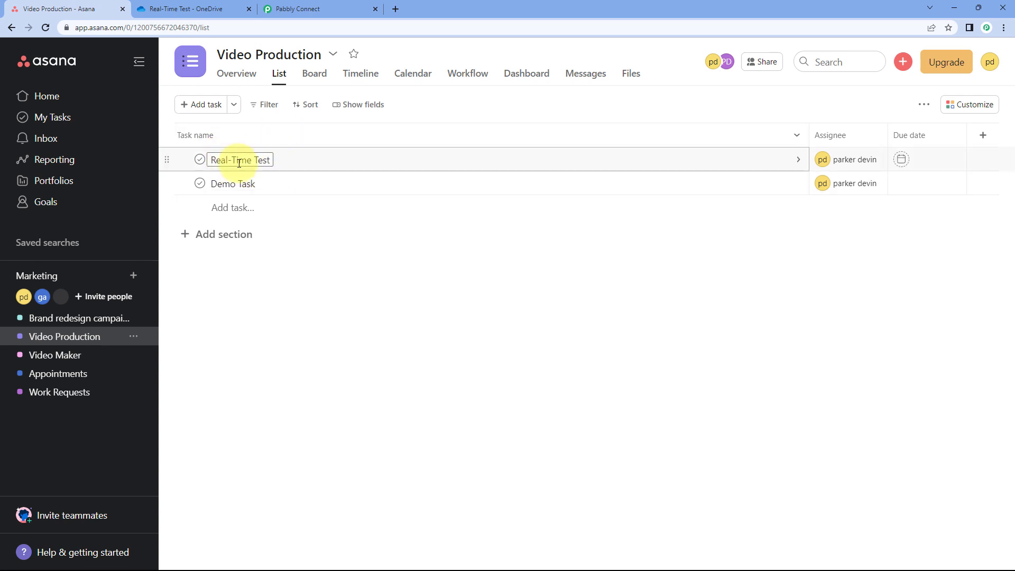
left_click(339, 9)
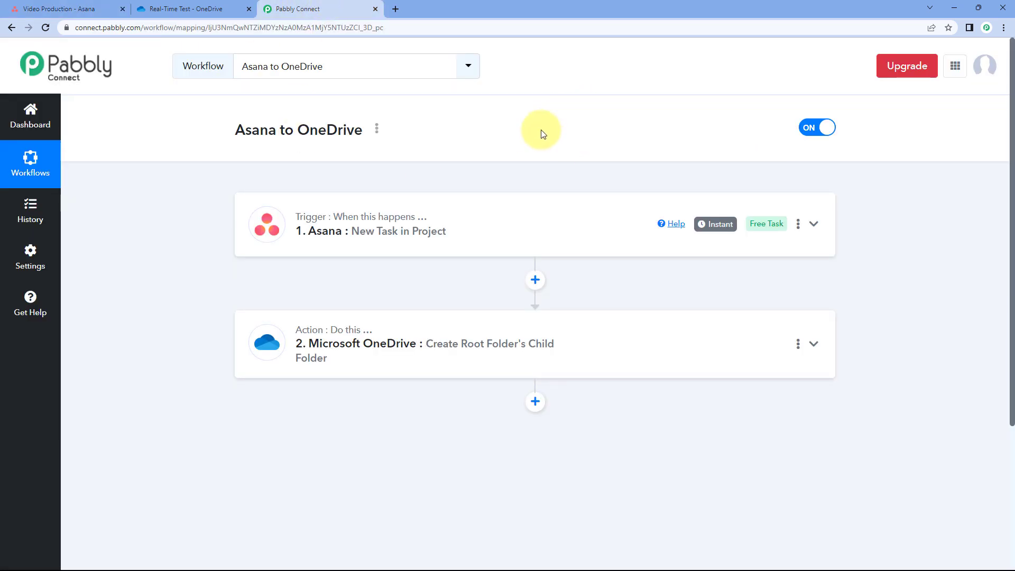